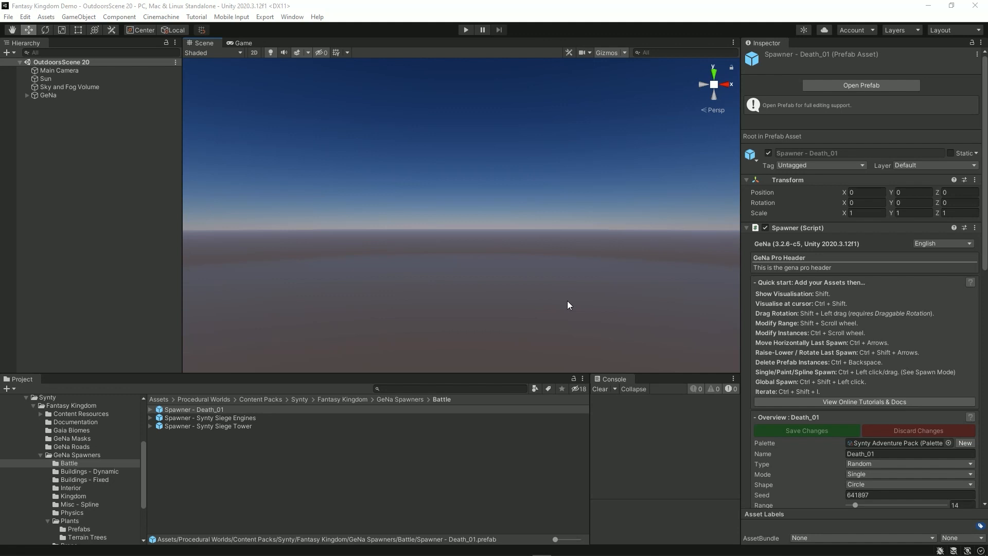
# Step: Open the Gaia Manager and set the new world's target biome to Synty Fantasy
pyautogui.click(292, 17)
pyautogui.moveTo(332, 83)
pyautogui.moveTo(468, 85)
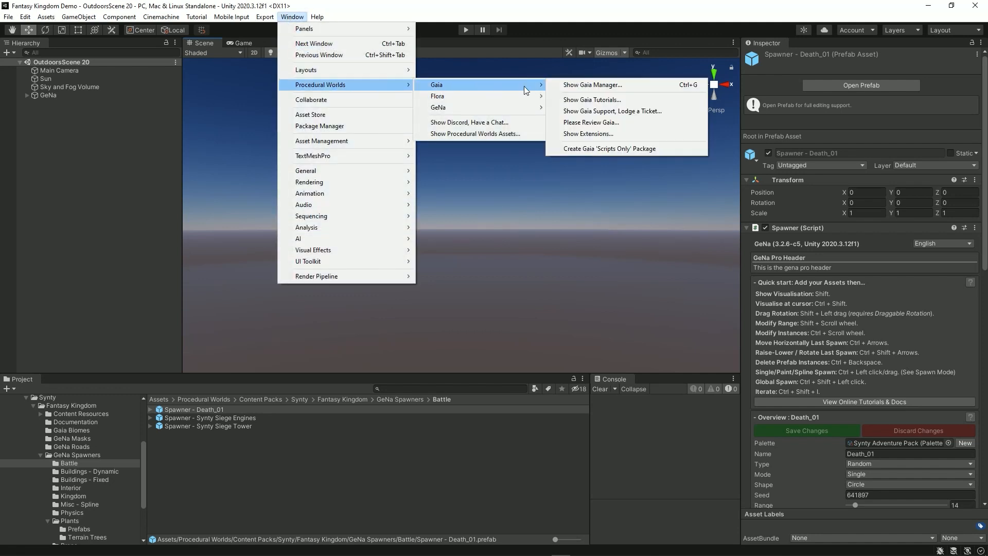
pyautogui.click(565, 85)
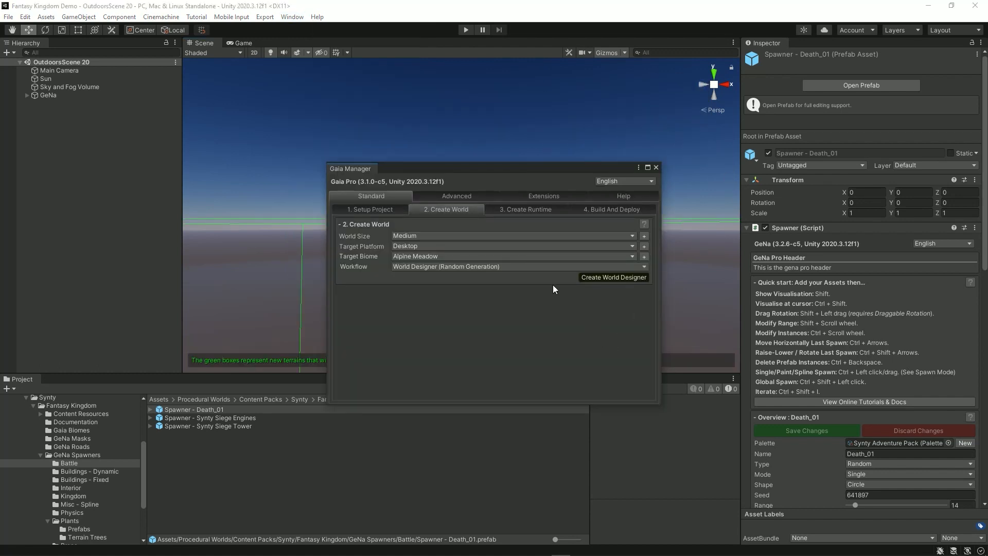
pyautogui.click(473, 255)
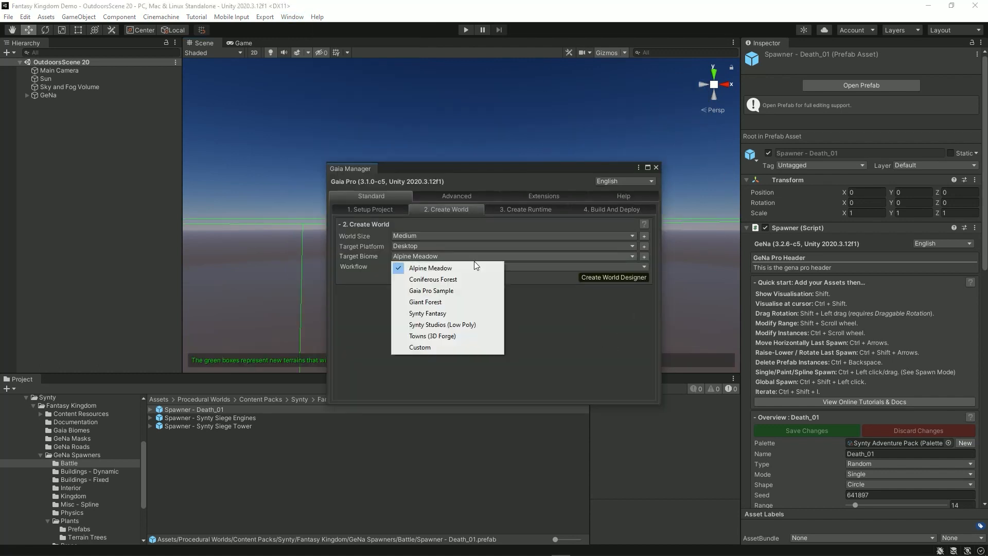
pyautogui.click(461, 314)
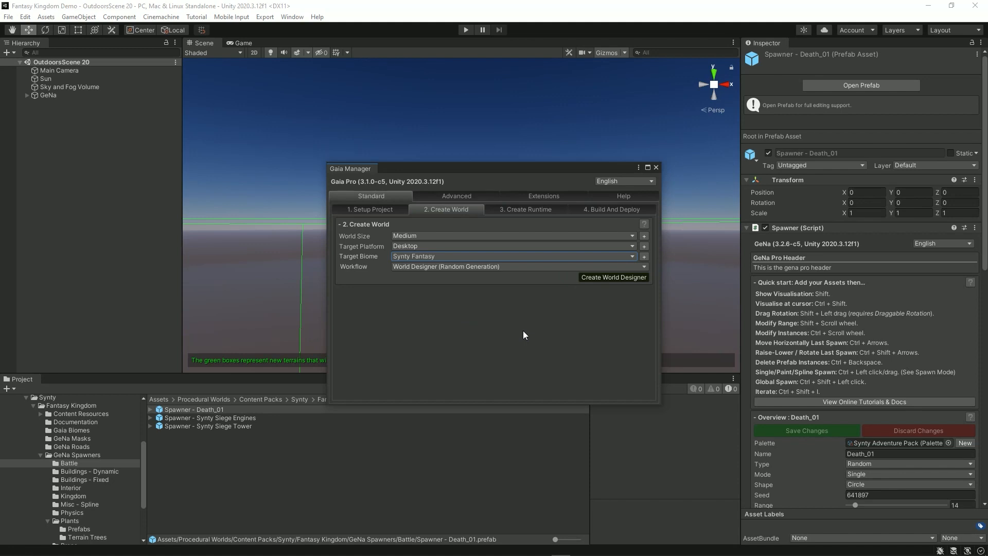
# Step: Create the World Designer with default HDRP lighting and move the Gaia Manager away from the terrain preview
pyautogui.click(614, 278)
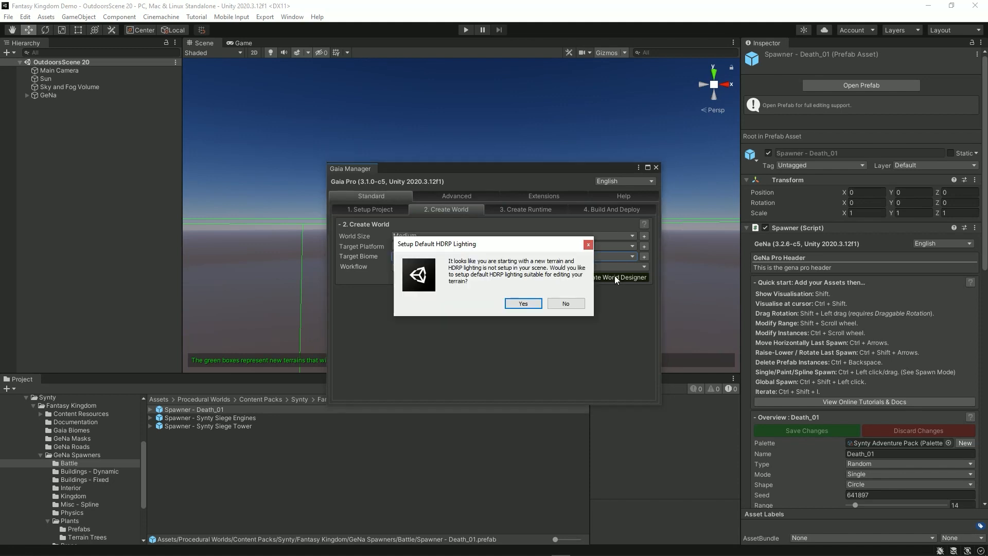
pyautogui.click(522, 304)
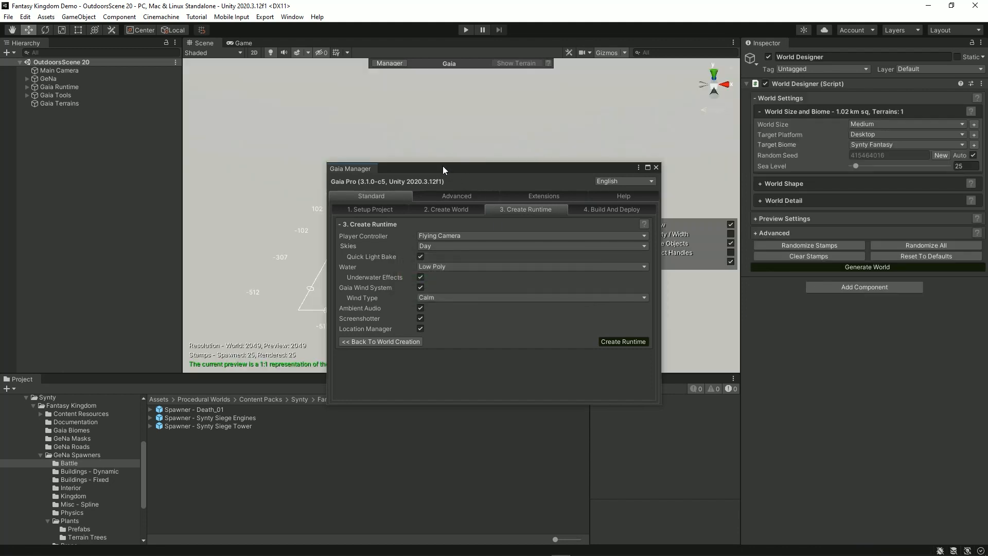
pyautogui.moveTo(442, 166); pyautogui.dragTo(987, 206)
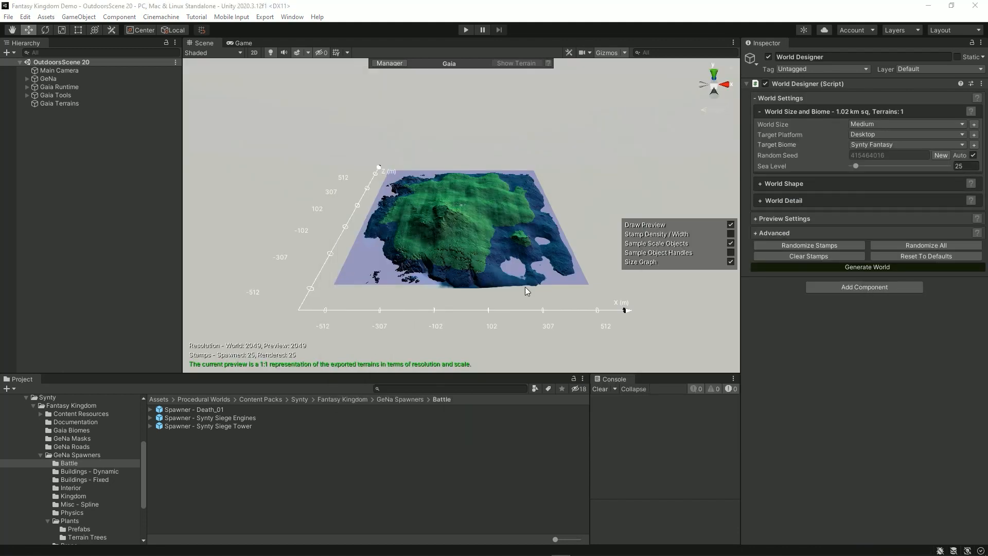
# Step: Generate the world from the previewed island terrain, accepting the replacement of all existing terrains
pyautogui.keyDown('alt'); pyautogui.moveTo(624, 305); pyautogui.dragTo(588, 261); pyautogui.keyUp('alt')
pyautogui.press('w')
pyautogui.moveTo(588, 261); pyautogui.dragTo(450, 179, button='right')
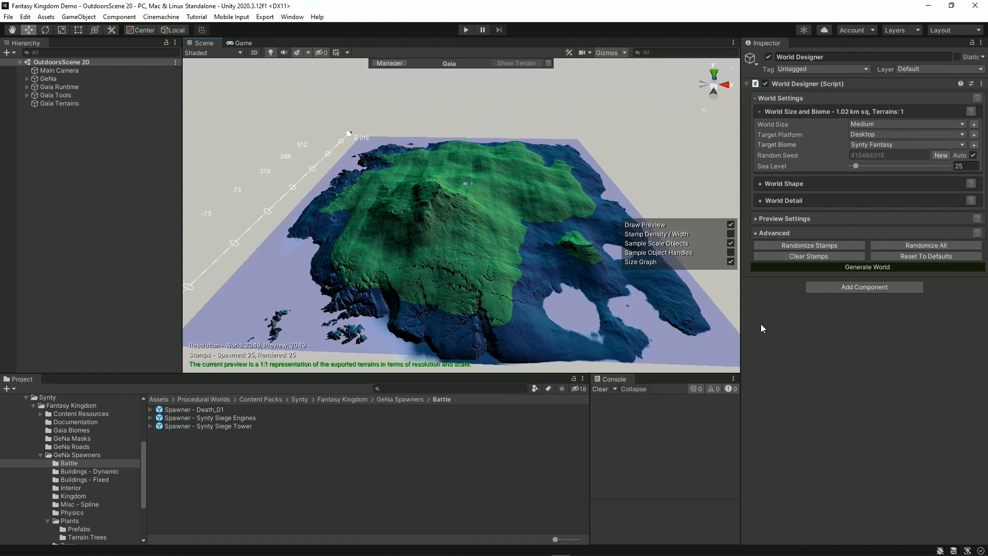
pyautogui.click(867, 268)
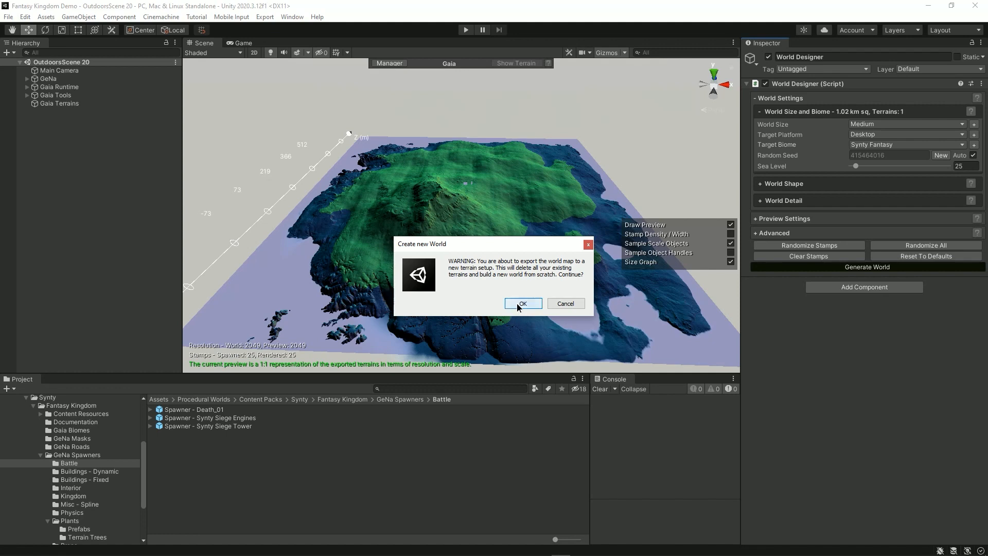
pyautogui.click(522, 304)
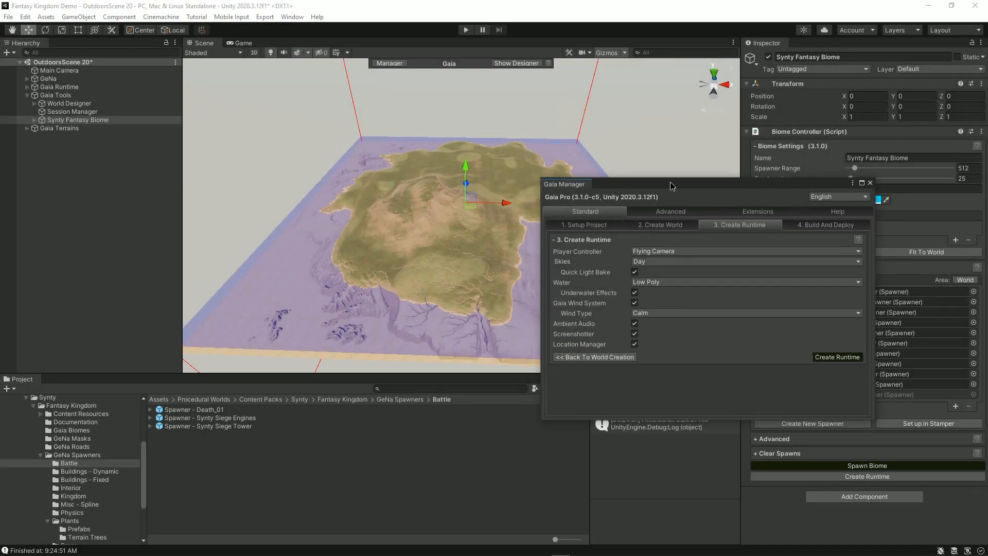
# Step: Create the Gaia runtime with Low Poly water and close the Gaia Manager
pyautogui.moveTo(670, 181); pyautogui.dragTo(687, 178)
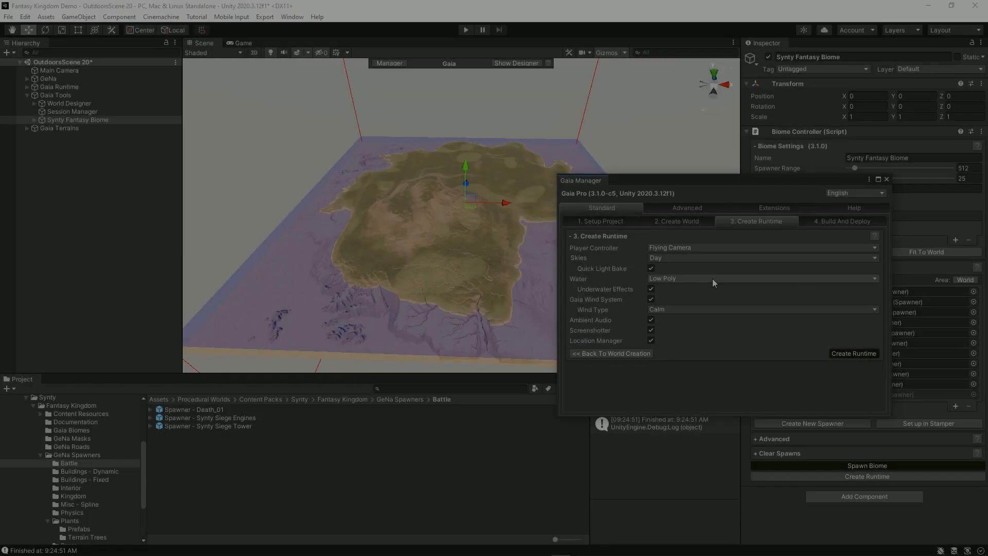
pyautogui.click(712, 279)
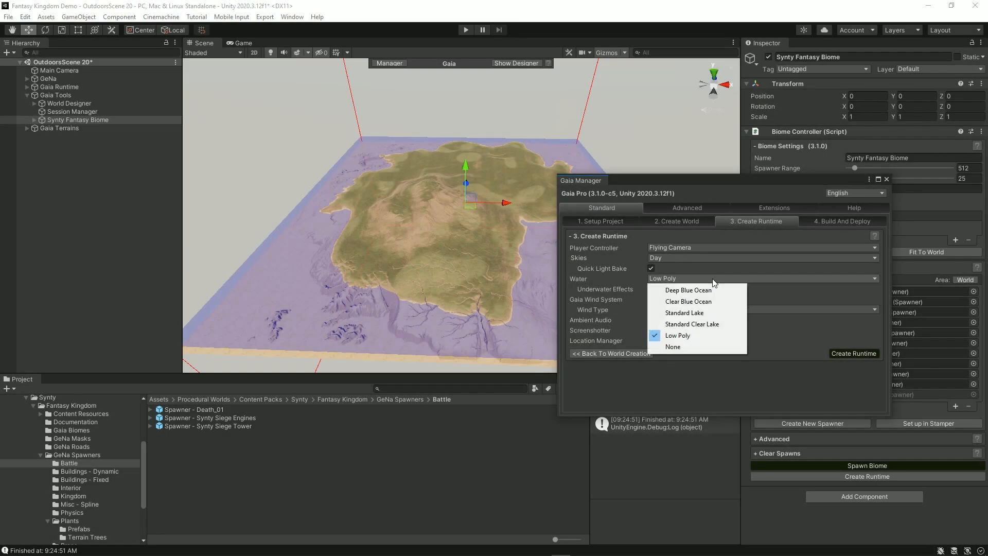
pyautogui.click(709, 337)
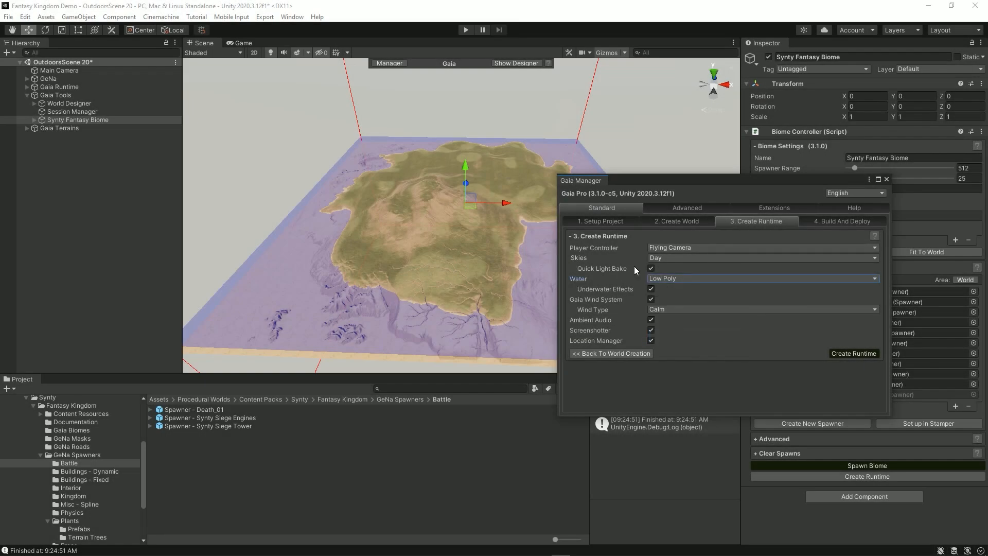
pyautogui.click(852, 353)
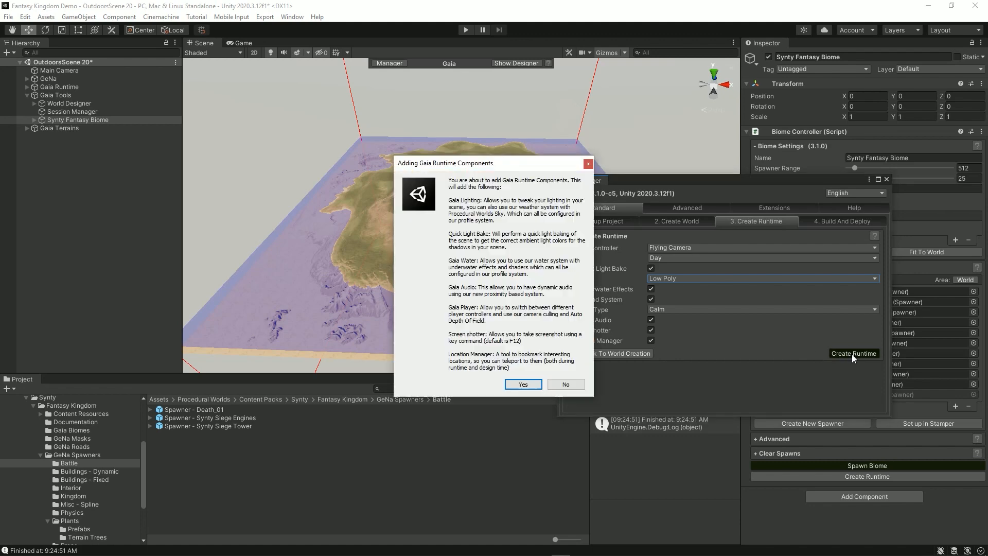
pyautogui.click(523, 385)
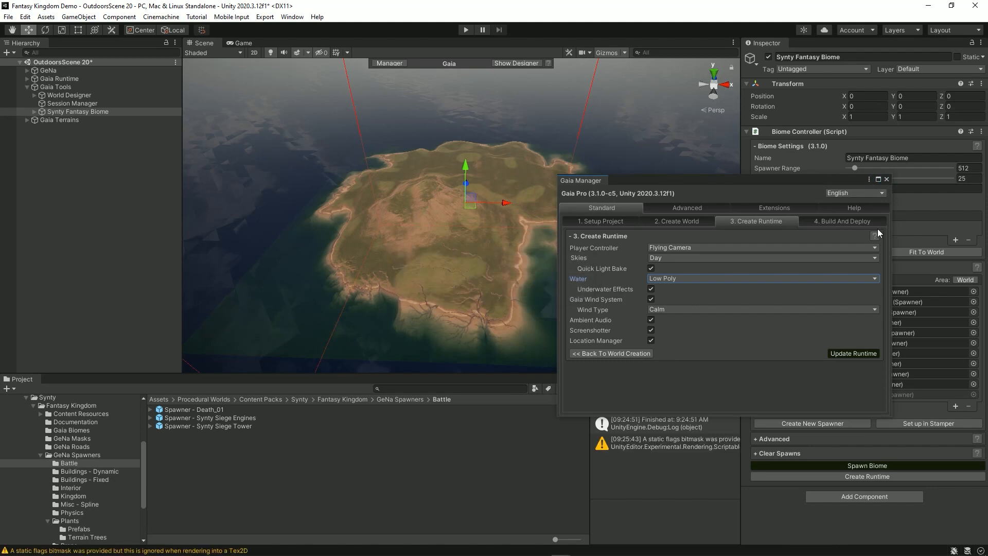
pyautogui.click(886, 180)
pyautogui.moveTo(554, 263); pyautogui.dragTo(458, 261, button='right')
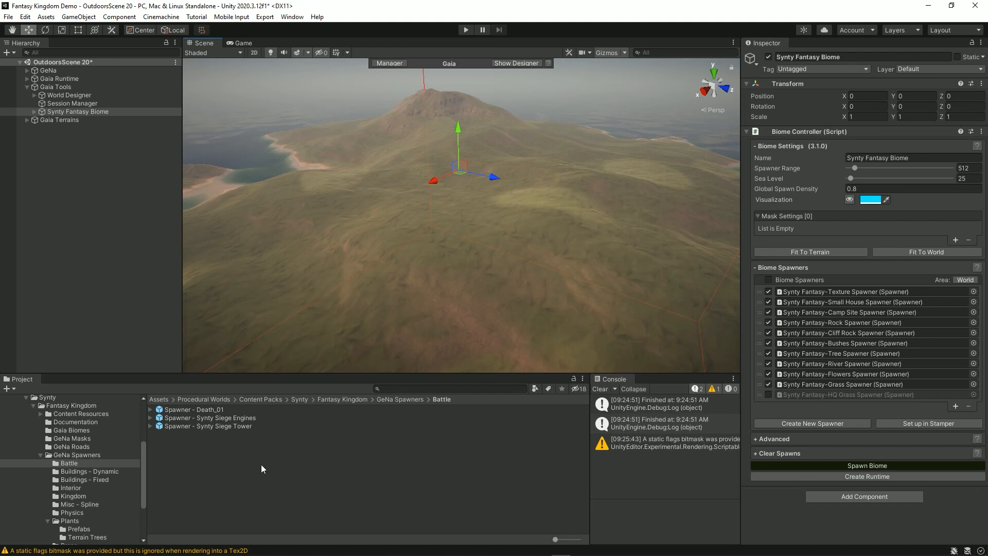
# Step: Open the Fantasy Kingdom Pack v1_0_0 PDF from the Documentation folder, examine its contents page and close it
pyautogui.click(97, 422)
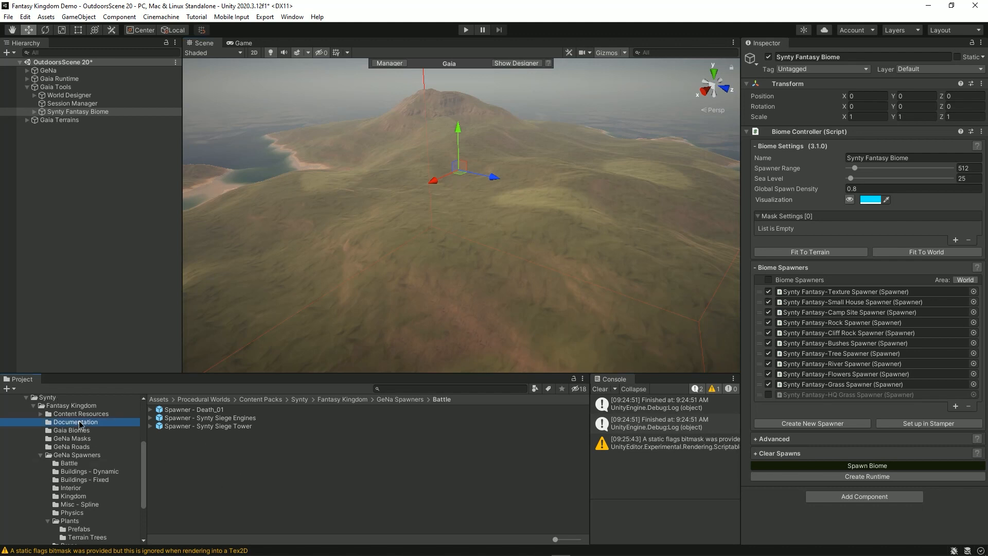
pyautogui.doubleClick(218, 412)
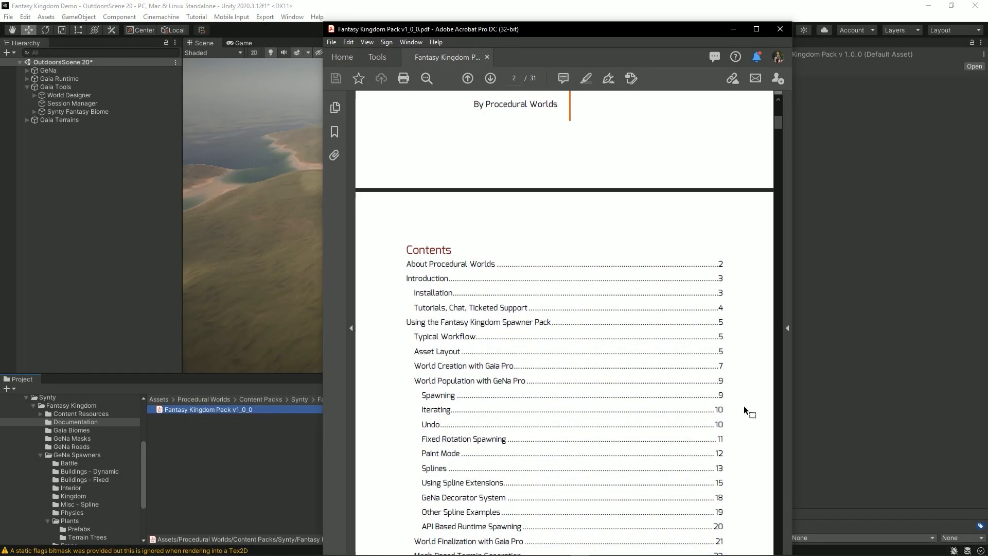
pyautogui.scroll(-2, 745, 410)
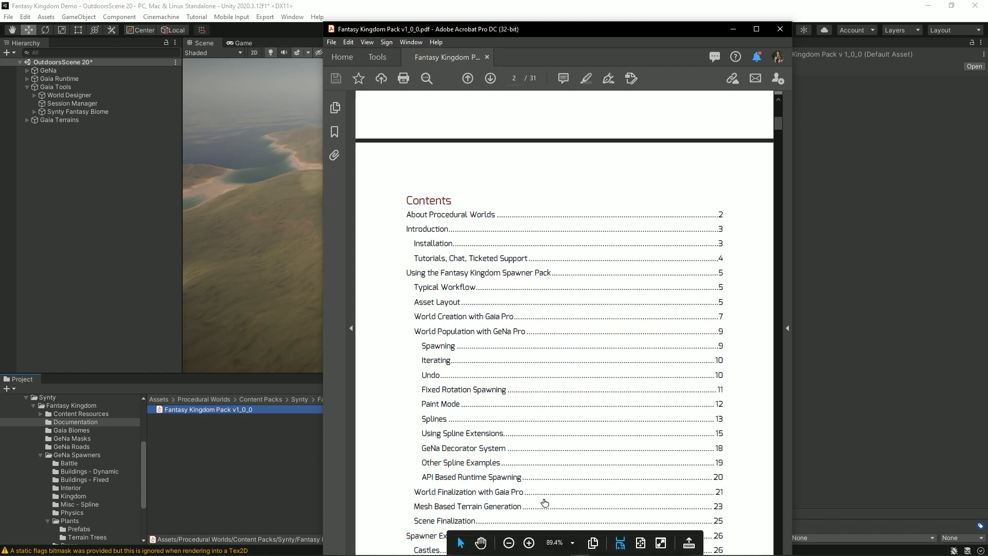
pyautogui.click(781, 29)
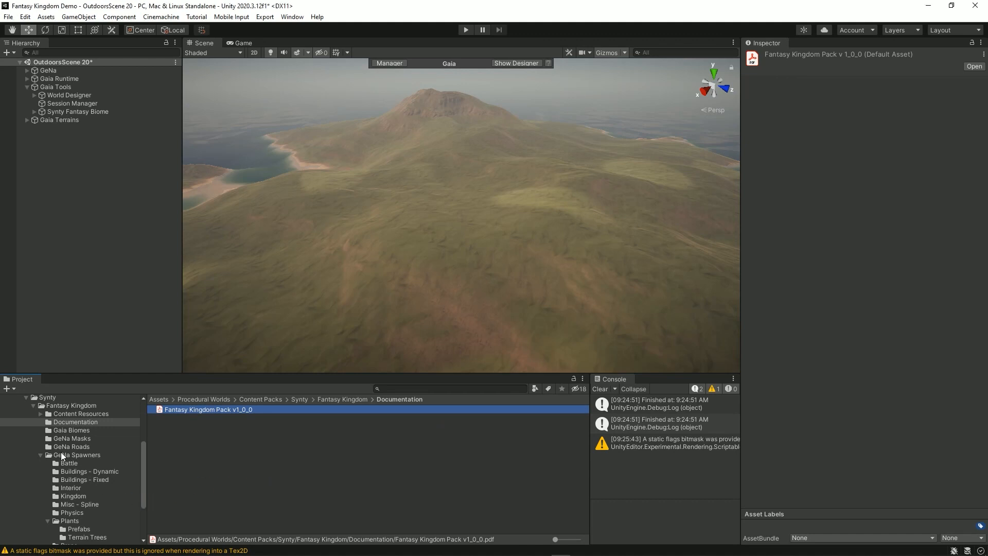
# Step: Look through the Fantasy Kingdom pack's Gaia Biomes, GeNa Masks, GeNa Roads and GeNa Spawners folders
pyautogui.click(64, 431)
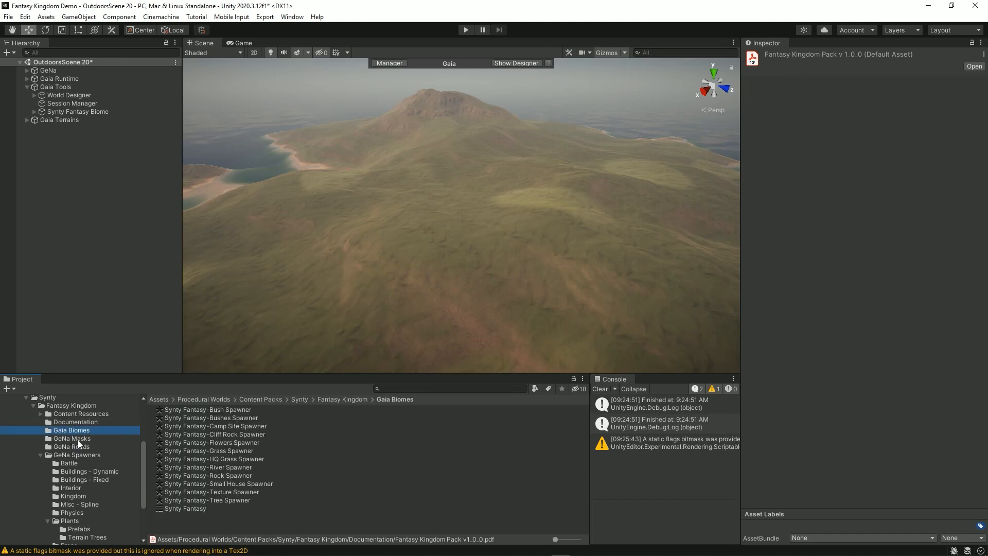
pyautogui.click(79, 440)
pyautogui.click(72, 446)
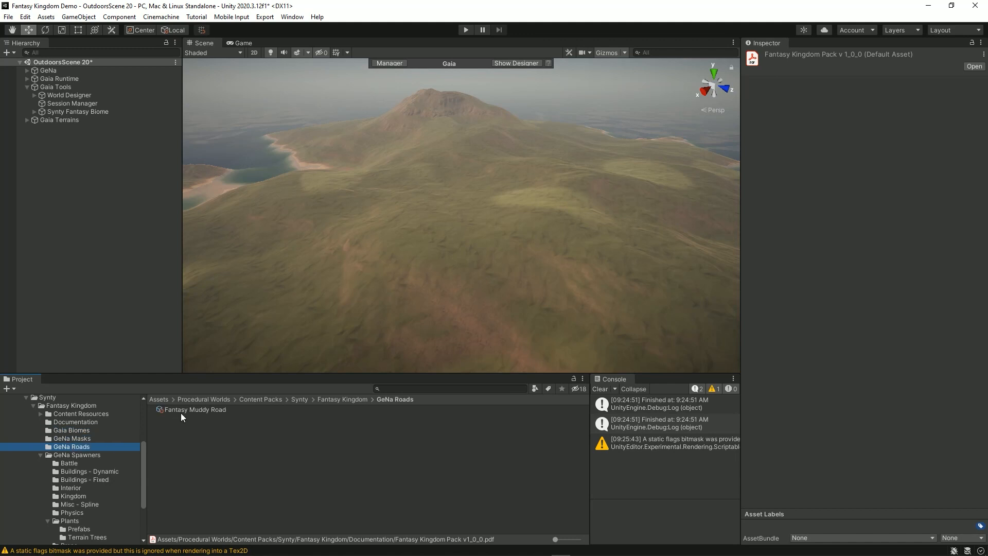
pyautogui.click(76, 454)
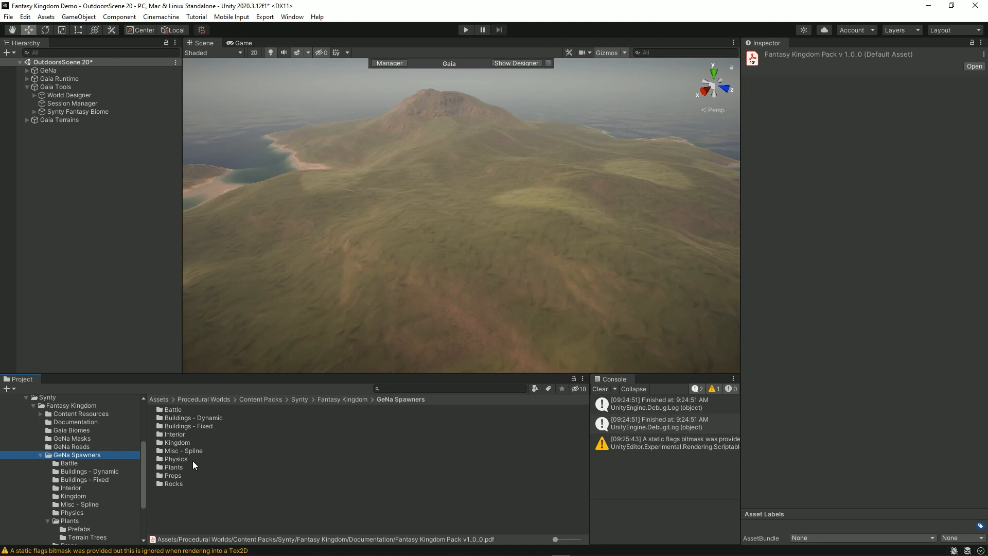
# Step: Examine the spawners in the Battle, Buildings - Dynamic, Buildings - Fixed, Interior, Kingdom, Misc - Spline and Physics folders
pyautogui.click(96, 463)
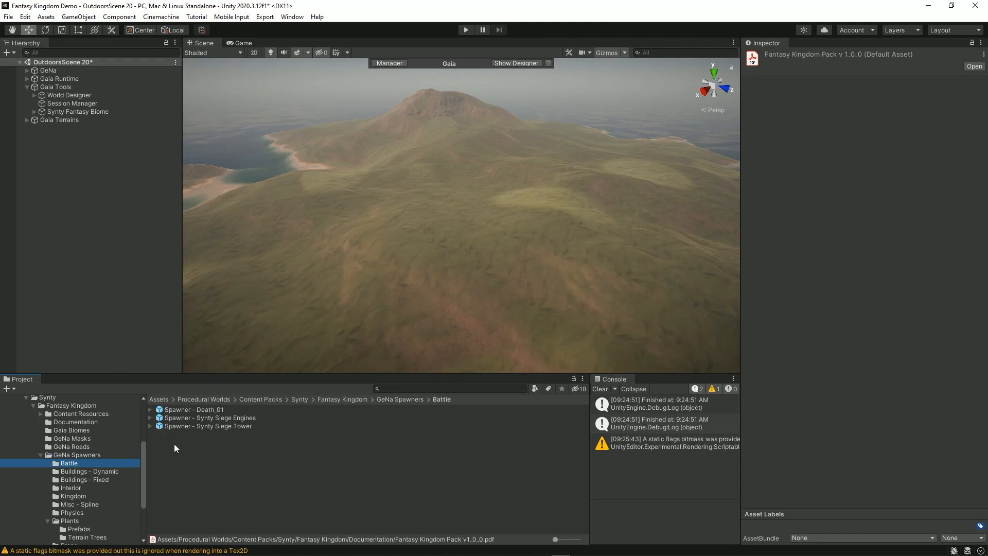
pyautogui.click(88, 470)
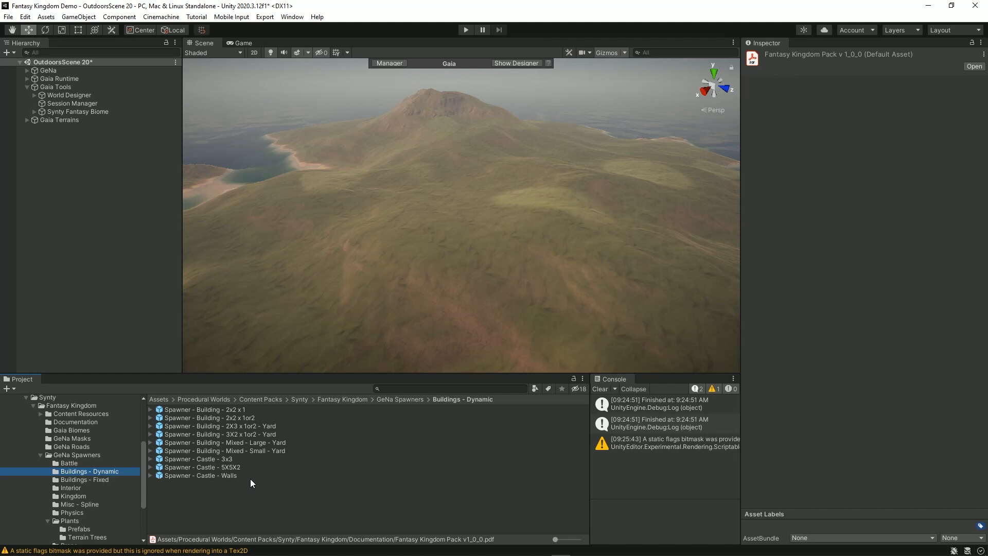
pyautogui.click(93, 480)
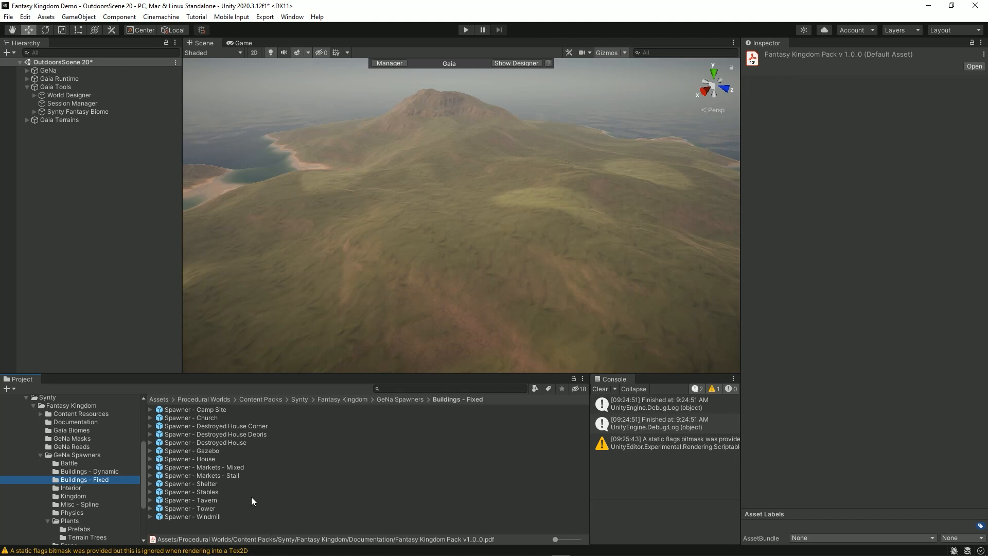
pyautogui.click(72, 488)
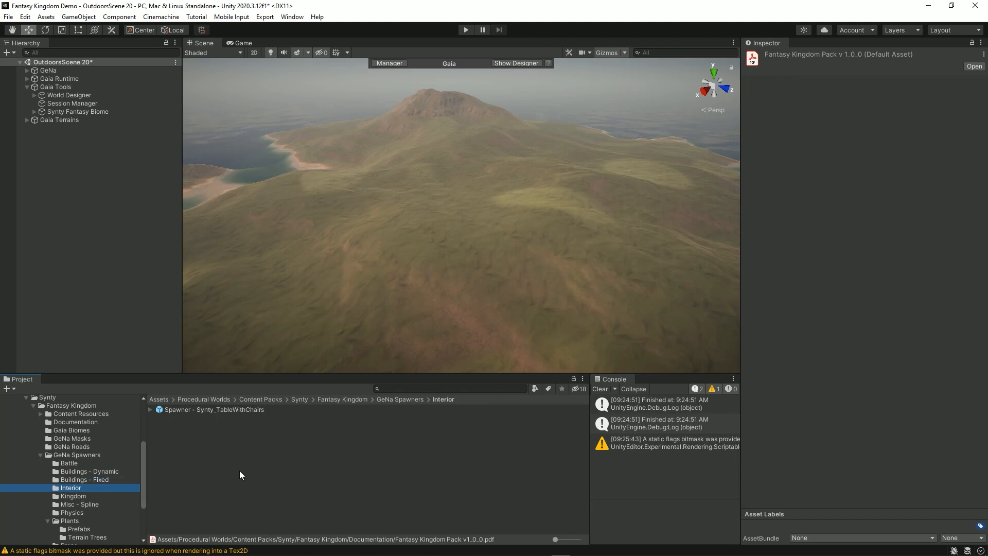
pyautogui.click(84, 496)
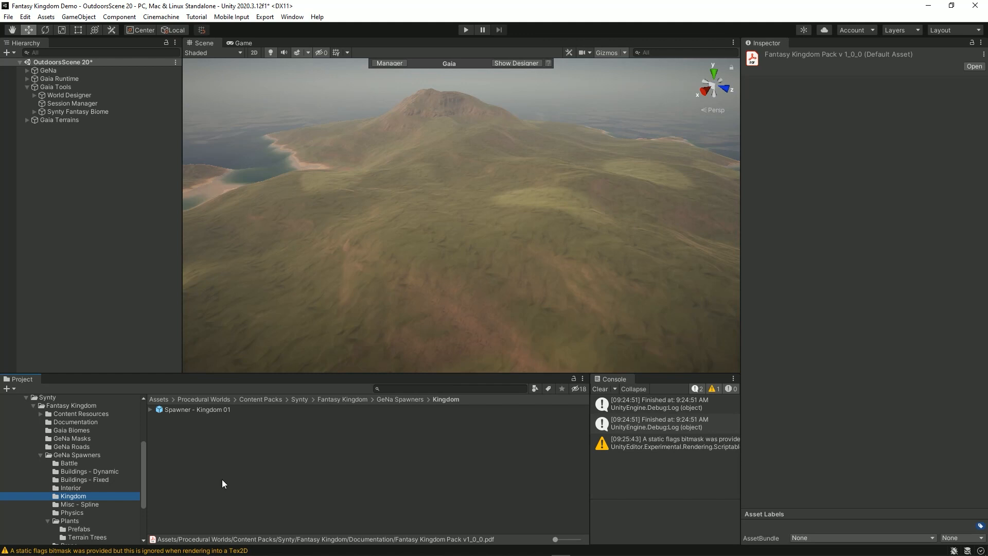
pyautogui.press('Down')
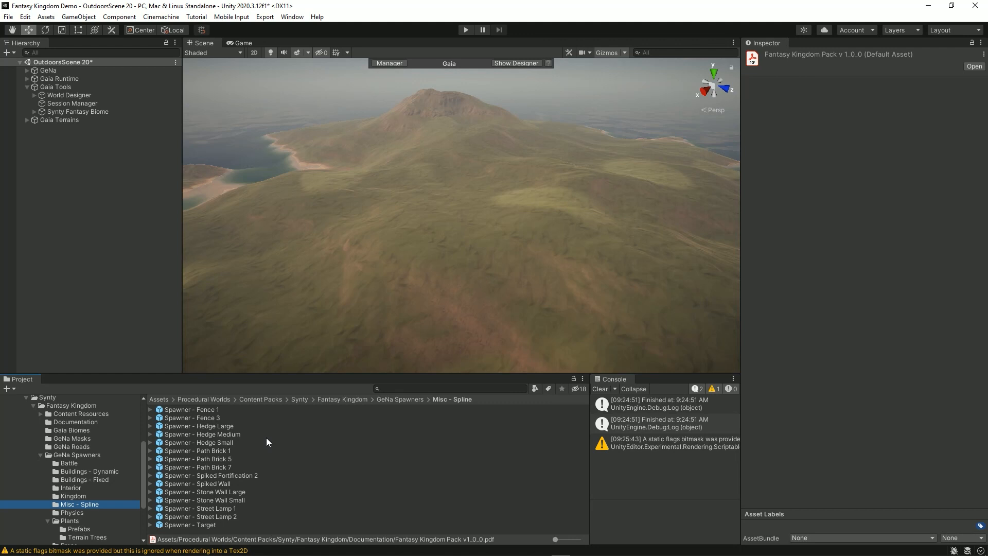
pyautogui.click(96, 513)
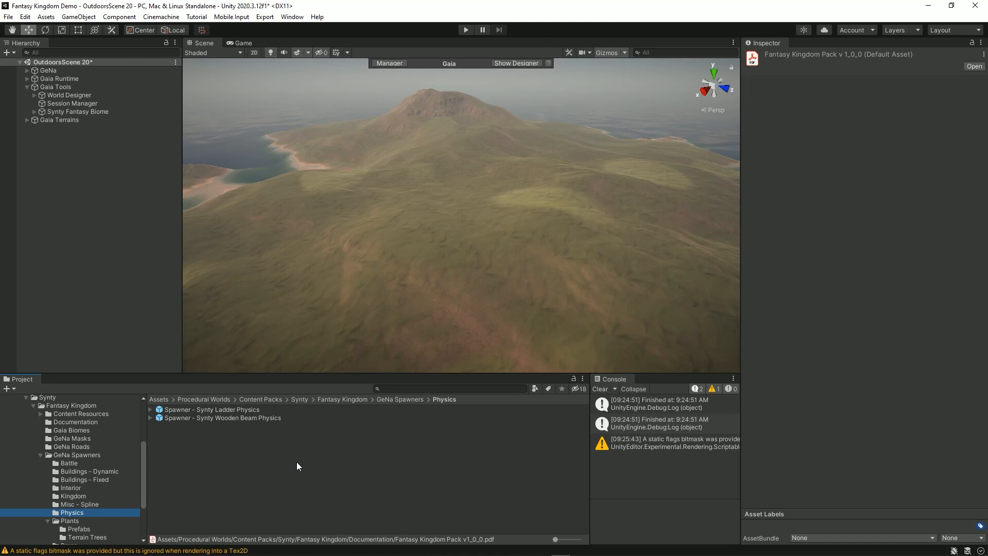
# Step: Enlarge the project browser and compare the plant spawners in the Prefabs and Terrain Trees folders
pyautogui.click(75, 527)
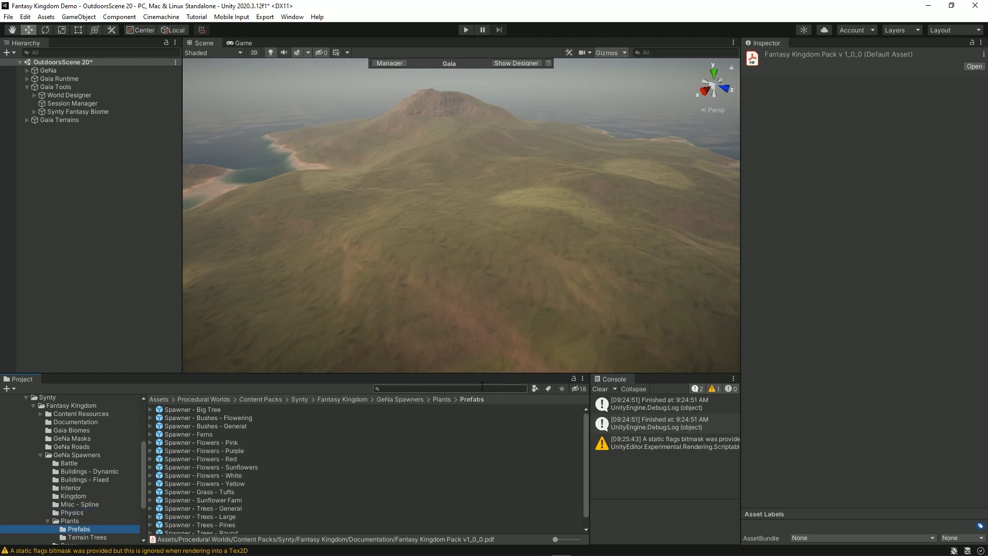
pyautogui.moveTo(476, 374); pyautogui.dragTo(463, 340)
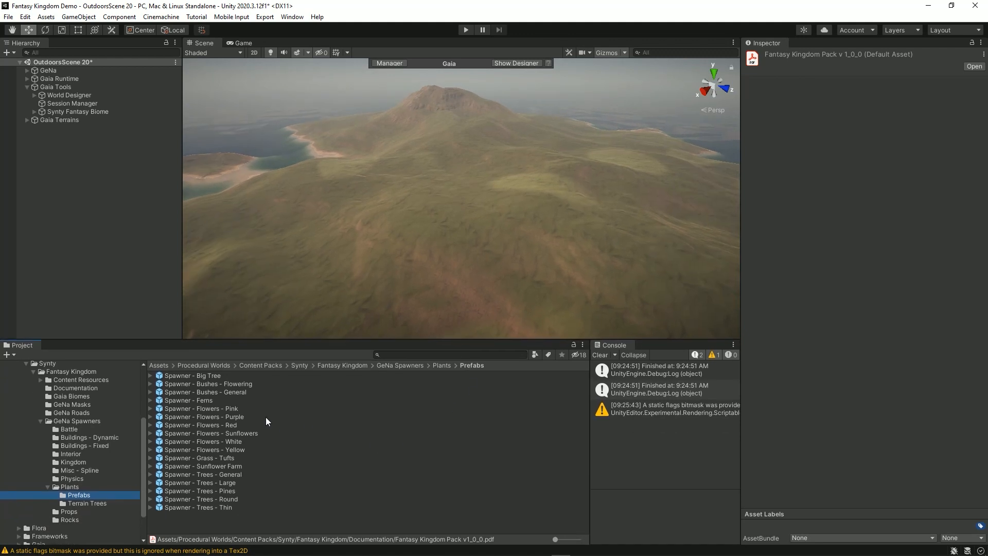
pyautogui.click(107, 504)
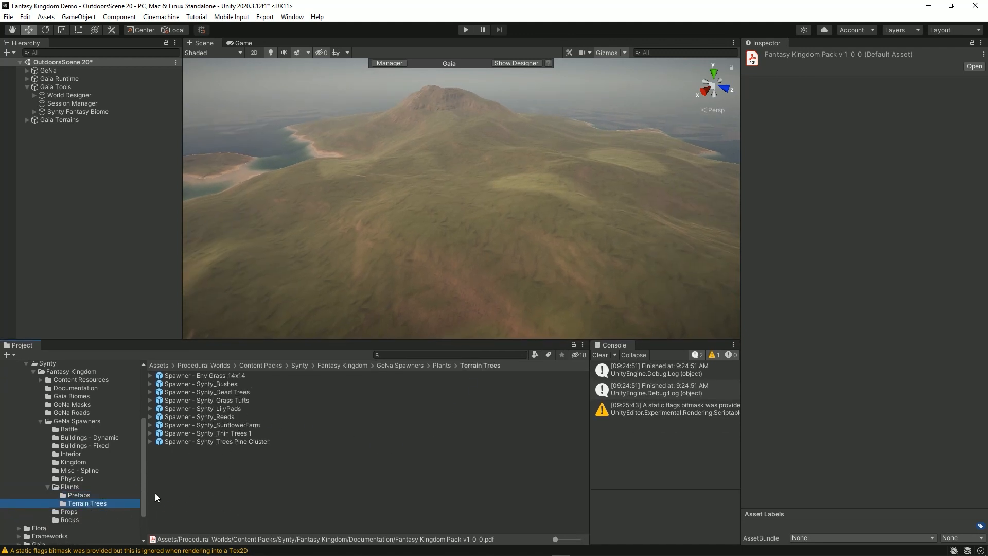
pyautogui.click(82, 494)
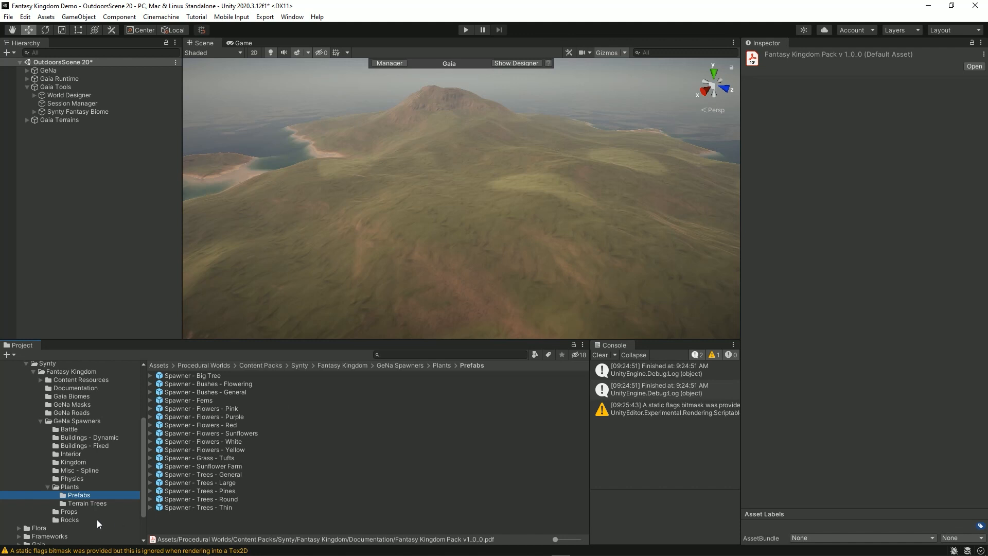
pyautogui.click(93, 504)
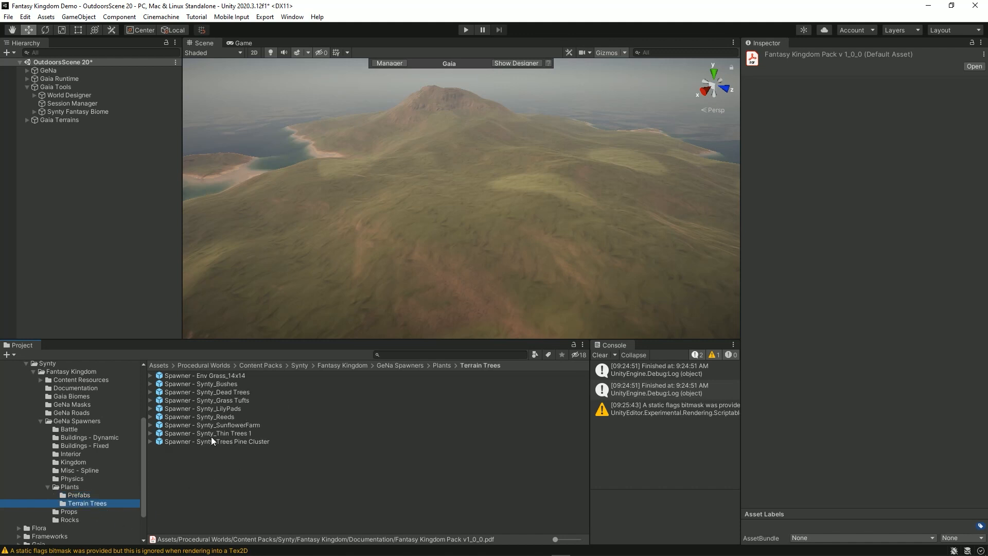
# Step: Examine the spawners in the Fantasy Kingdom pack's Props and Rocks folders
pyautogui.click(56, 510)
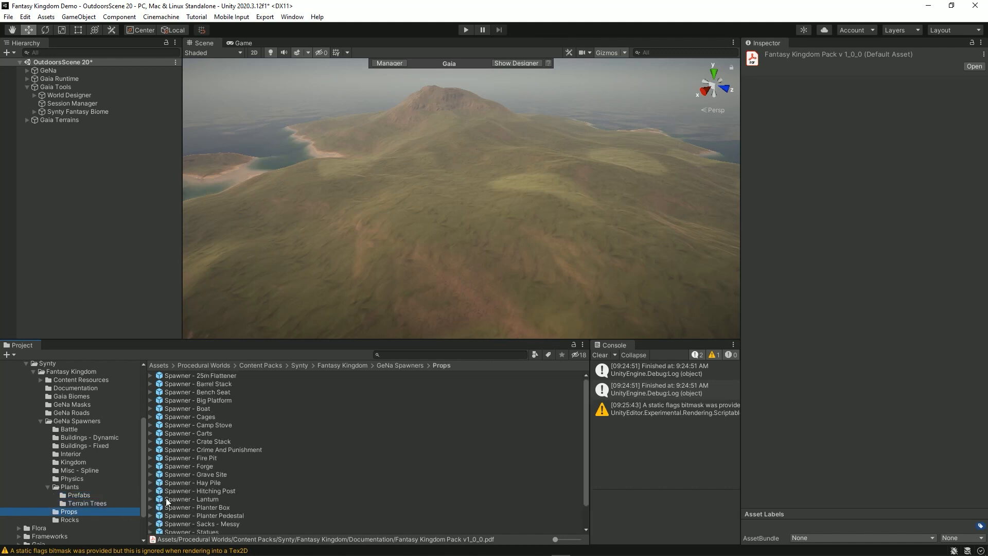
pyautogui.scroll(-1, 315, 435)
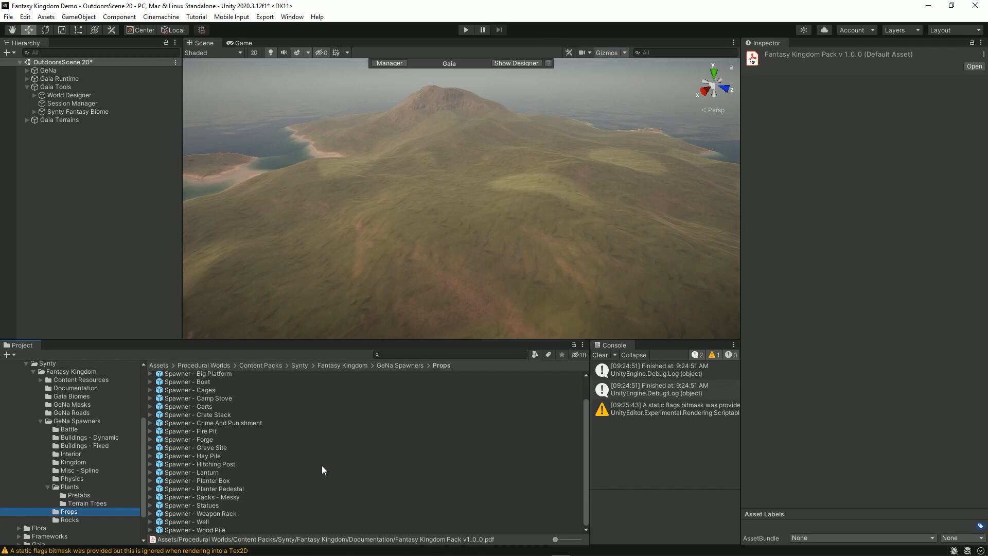
pyautogui.scroll(1, 324, 466)
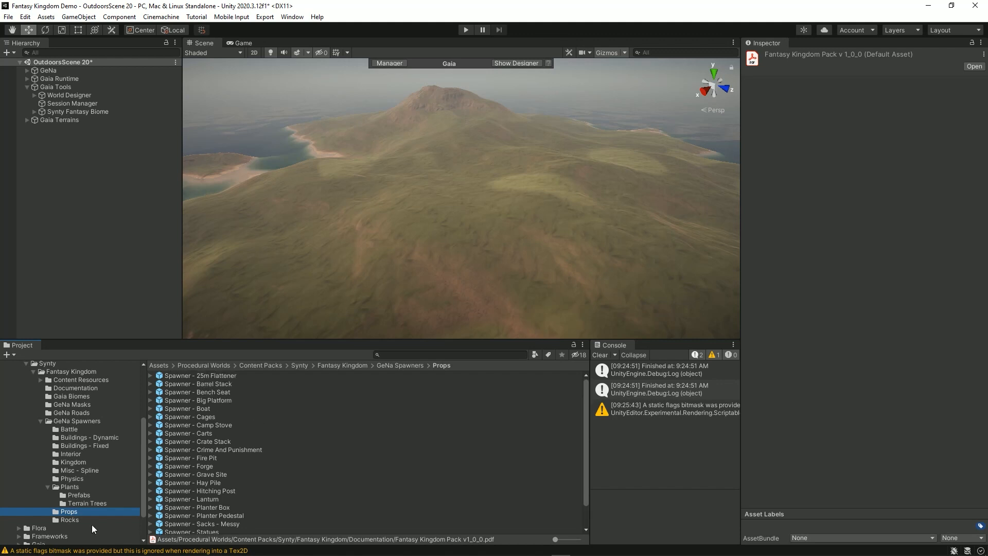
pyautogui.click(70, 520)
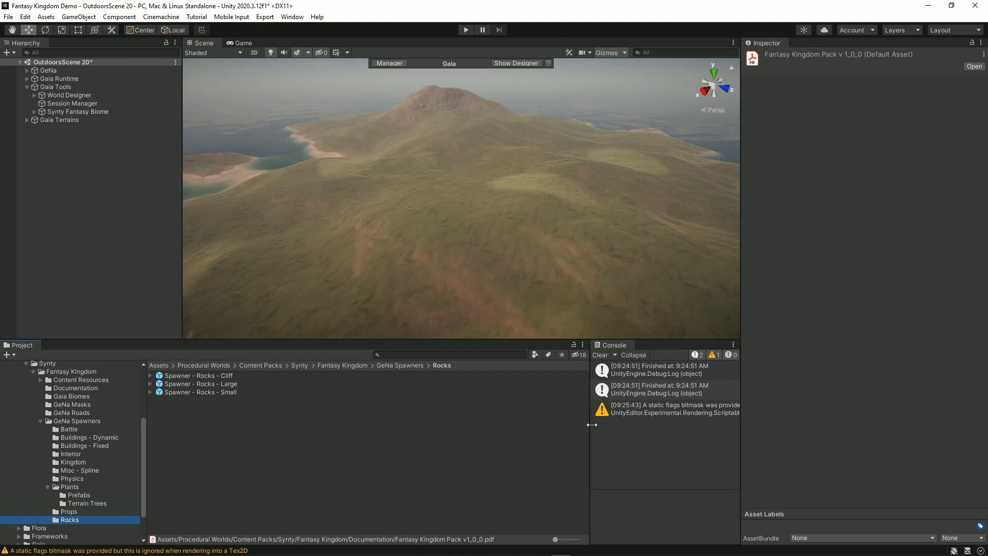
# Step: Clear the console and place Spawner - Castle - 5X5X2 from the Buildings - Dynamic folder on the open hillside
pyautogui.click(600, 355)
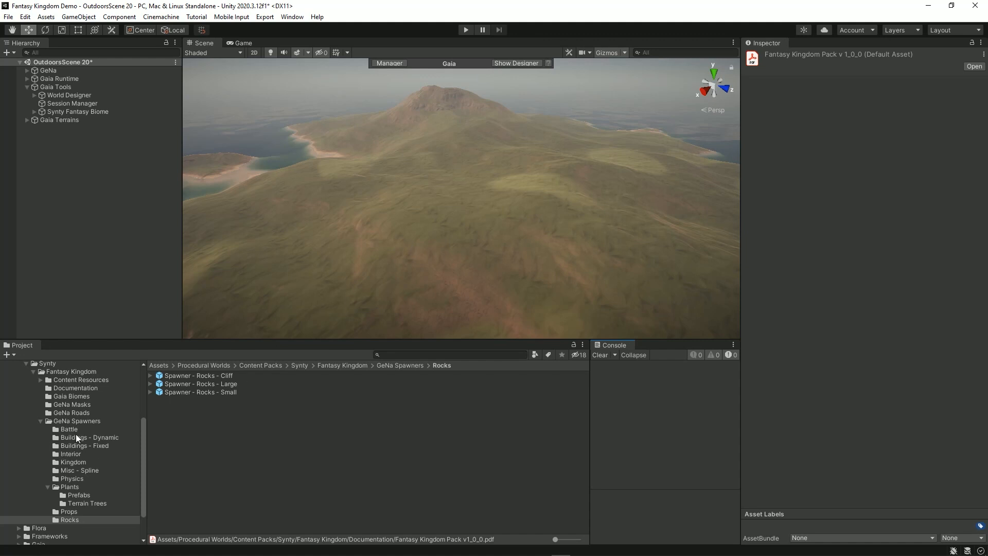
pyautogui.click(98, 439)
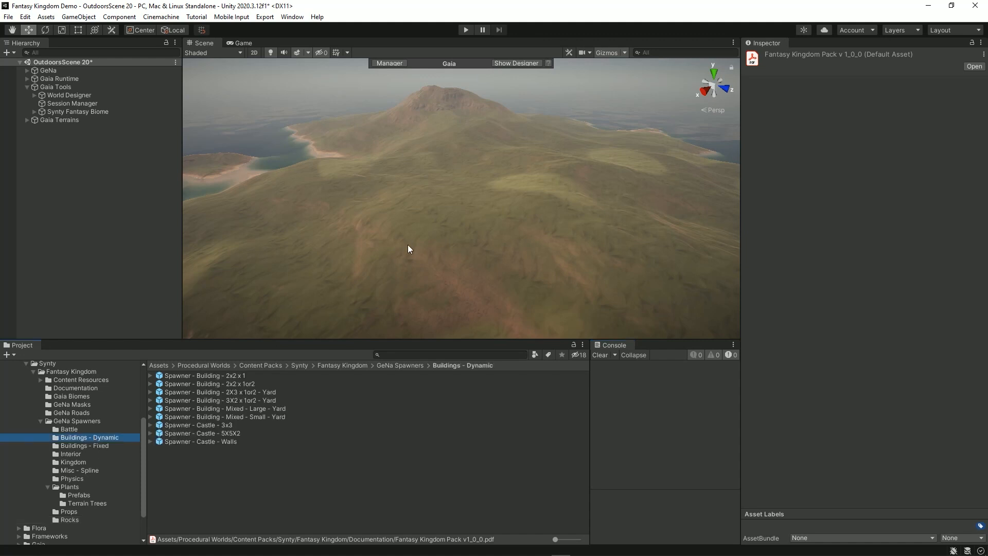
pyautogui.moveTo(410, 249); pyautogui.dragTo(541, 249, button='right')
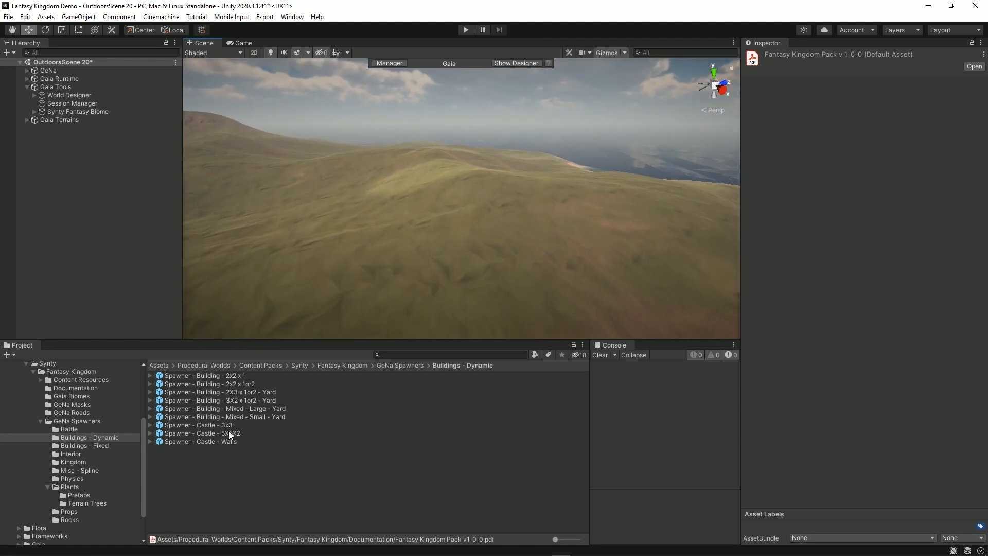
pyautogui.moveTo(230, 435); pyautogui.dragTo(479, 200)
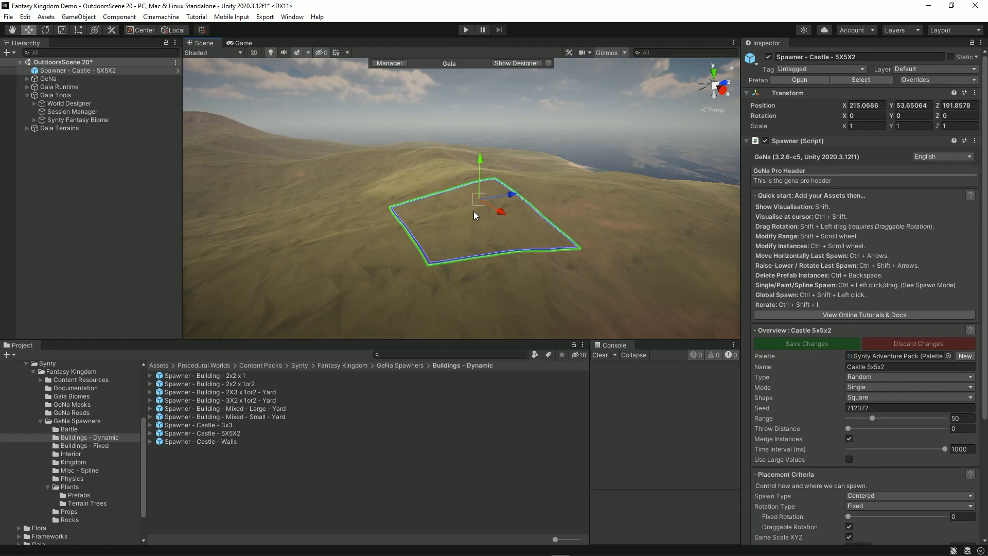
# Step: Rotate the Castle 5x5x2 spawner to about 152.6 degrees and spawn the castle on the hillside
pyautogui.keyDown('ctrl'); pyautogui.click(473, 211); pyautogui.keyUp('ctrl')
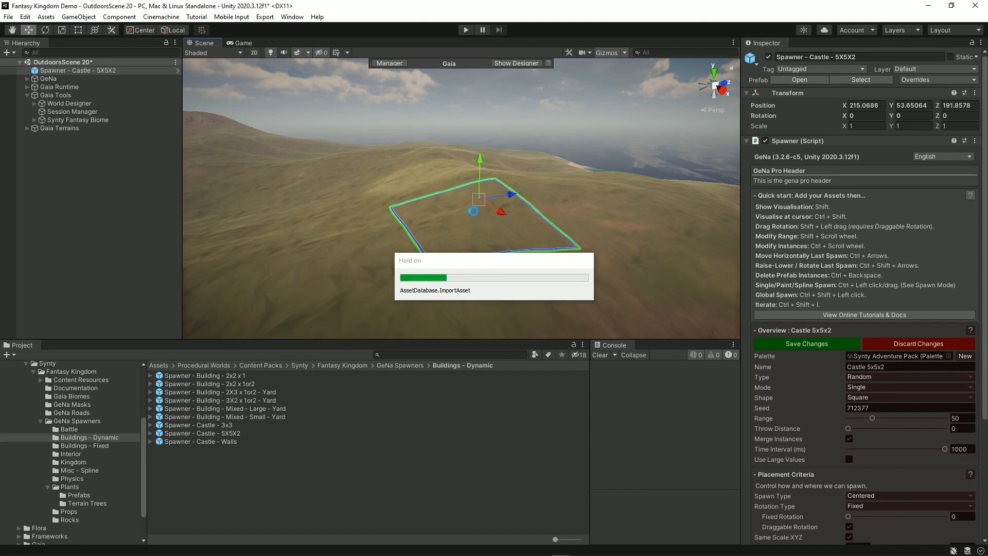
pyautogui.press('shift')
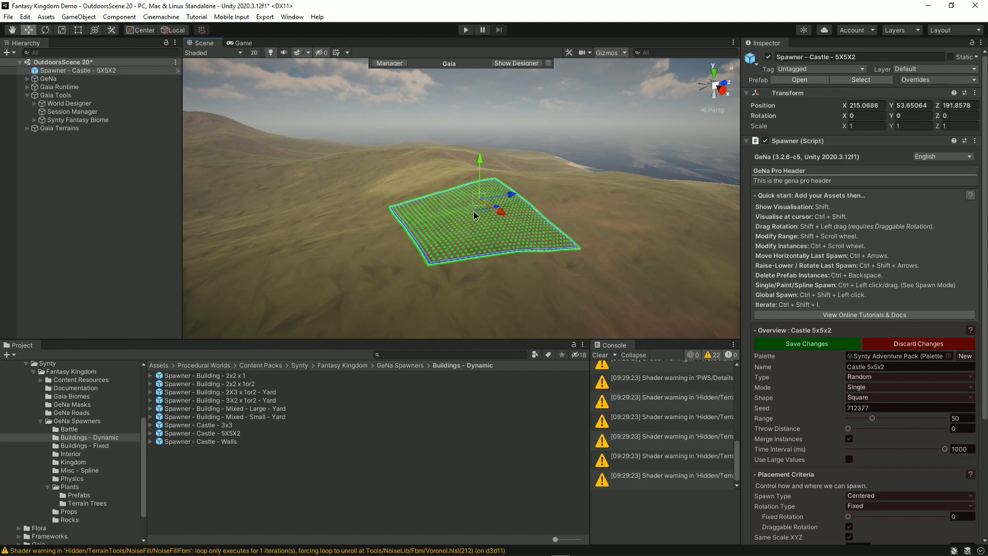
pyautogui.hotkey('ctrl', 'shift')
pyautogui.keyDown('shift'); pyautogui.moveTo(427, 224); pyautogui.dragTo(400, 248); pyautogui.keyUp('shift')
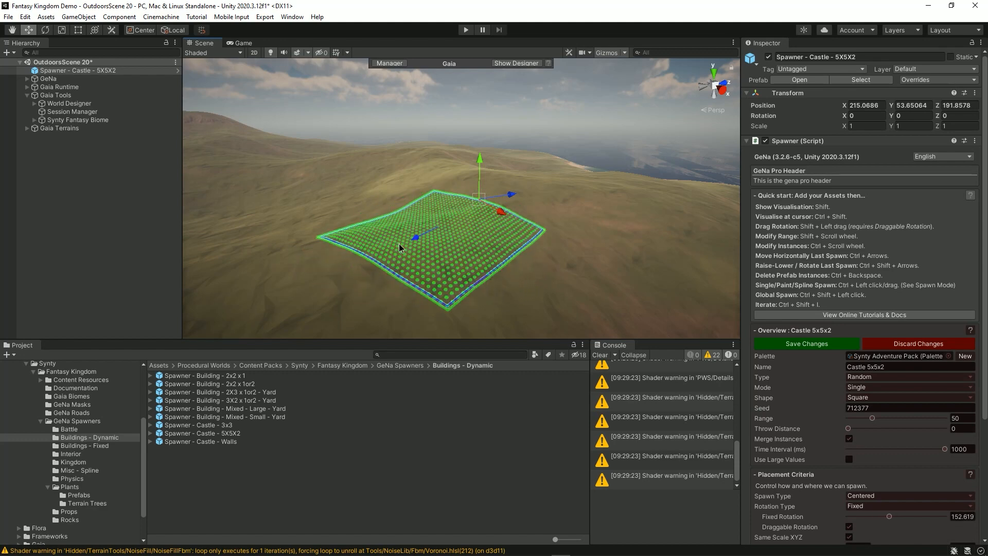
pyautogui.keyDown('ctrl'); pyautogui.click(438, 228); pyautogui.keyUp('ctrl')
pyautogui.moveTo(628, 235); pyautogui.dragTo(649, 213, button='right')
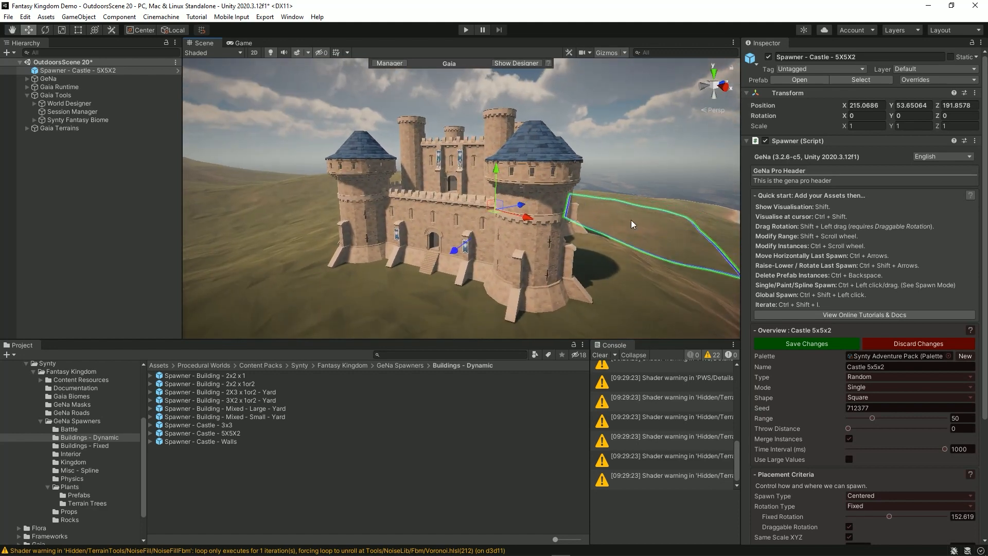
# Step: Iterate the spawned castle through several random variations, settling on the one with tall, pointed blue spires
pyautogui.hotkey('ctrl', 'shift', 'i')
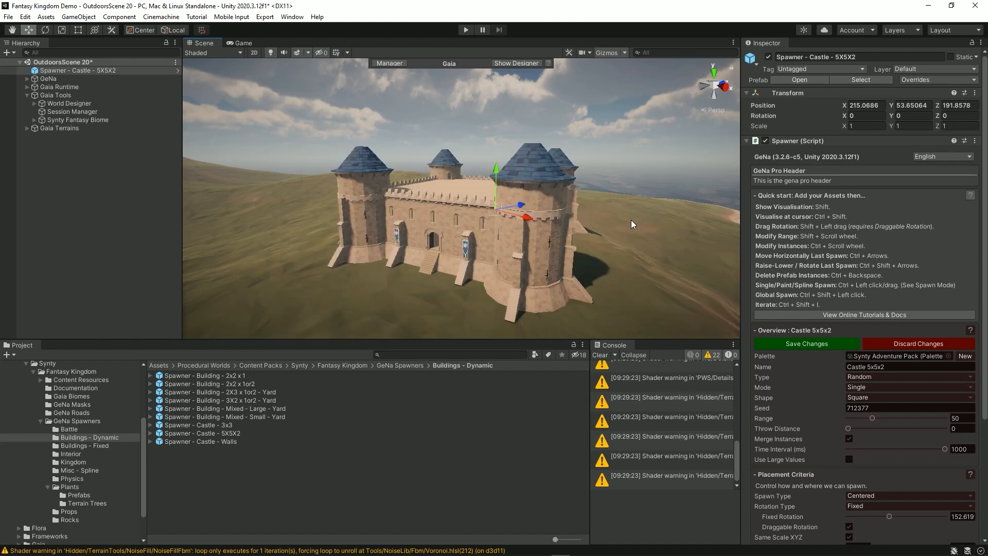
pyautogui.hotkey('ctrl', 'shift', 'i')
pyautogui.hotkey('ctrl', 'shift', 'i')
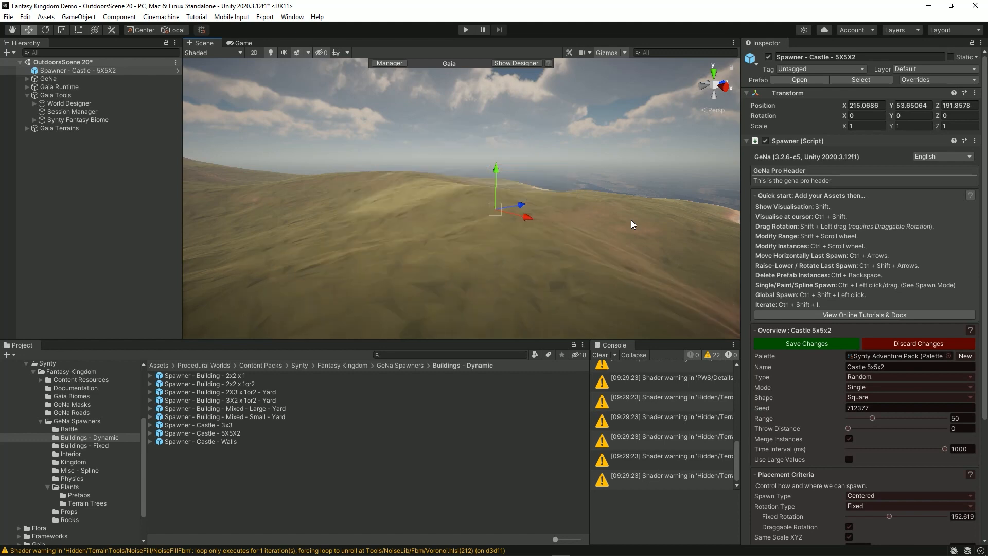
pyautogui.hotkey('ctrl', 'shift', 'i')
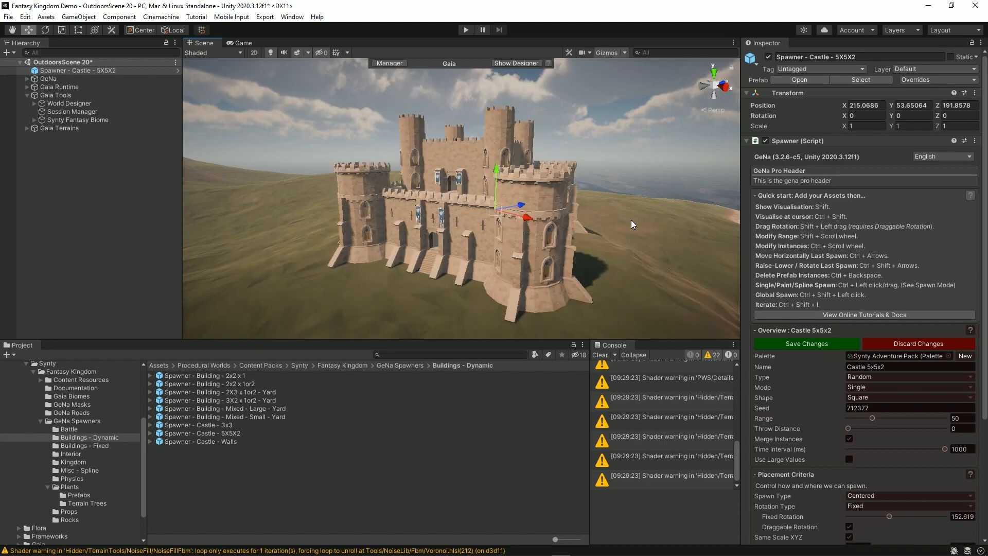
pyautogui.hotkey('ctrl', 'shift', 'i')
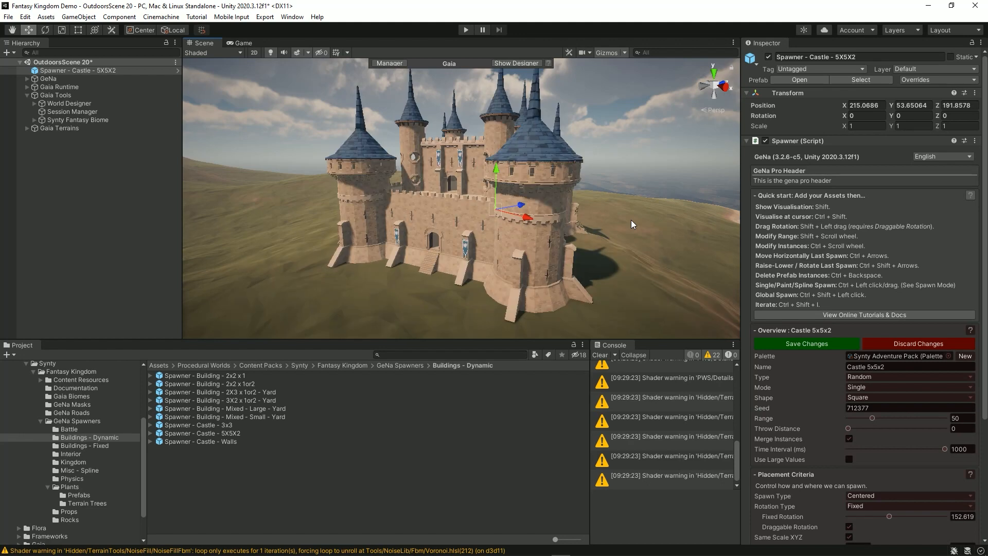
pyautogui.hotkey('ctrl', 'shift')
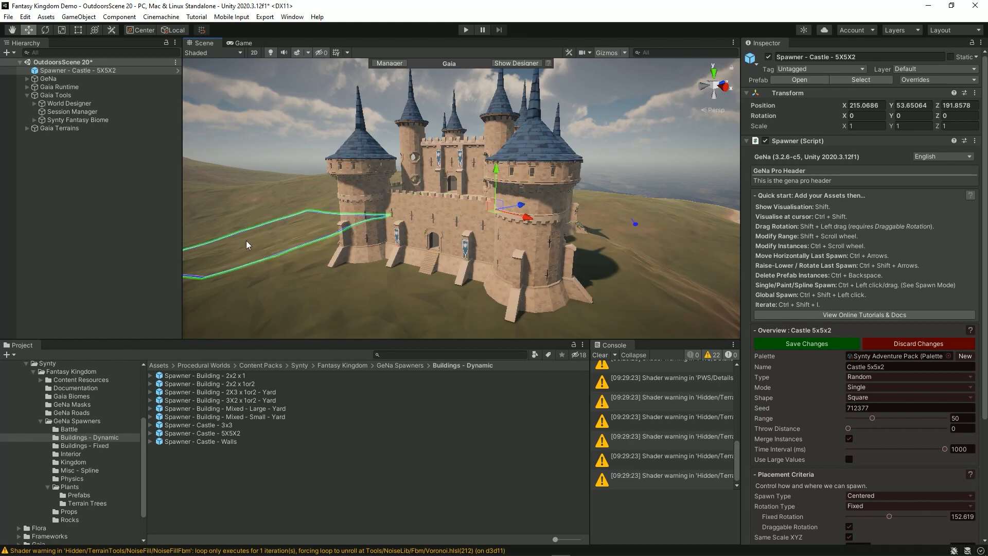
# Step: Inspect the individual wall-top and tower pieces that make up the spawned castle, including the arrow-slit corner wall
pyautogui.click(141, 254)
pyautogui.moveTo(558, 225)
pyautogui.mouseDown(button='right')
pyautogui.moveTo(570, 224)
pyautogui.moveTo(561, 223)
pyautogui.mouseUp(button='right')
pyautogui.scroll(8, 560, 224)
pyautogui.click(554, 184)
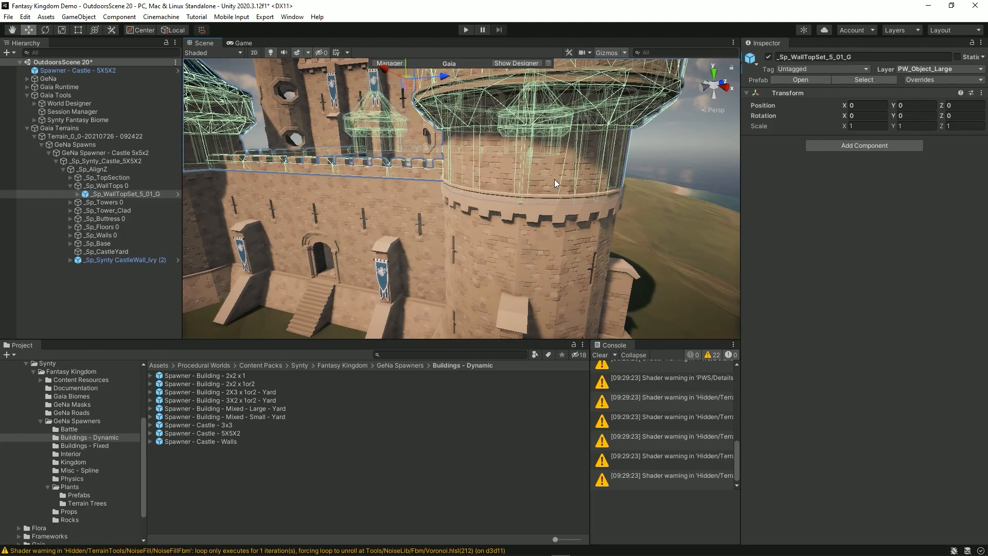
pyautogui.click(552, 246)
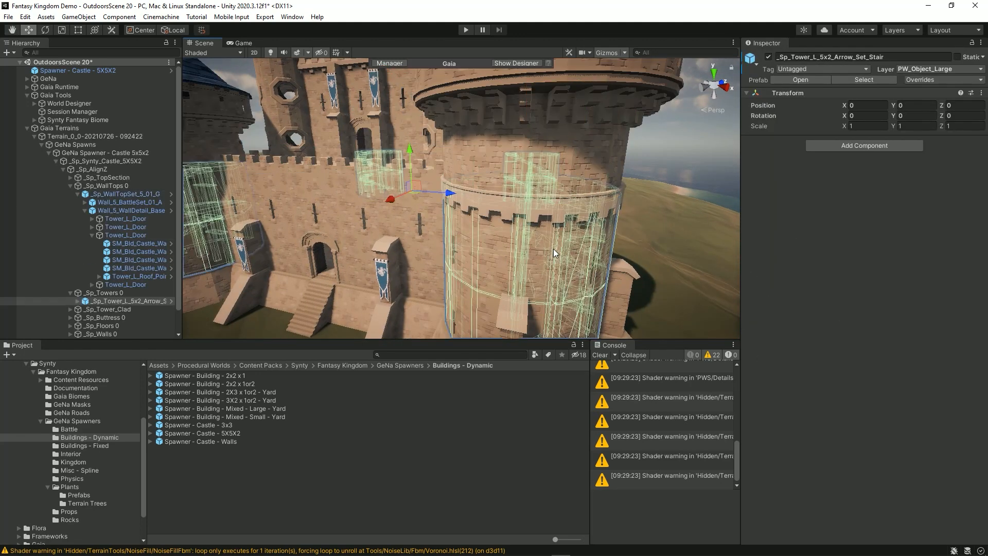
pyautogui.click(553, 249)
pyautogui.click(494, 253)
pyautogui.click(493, 254)
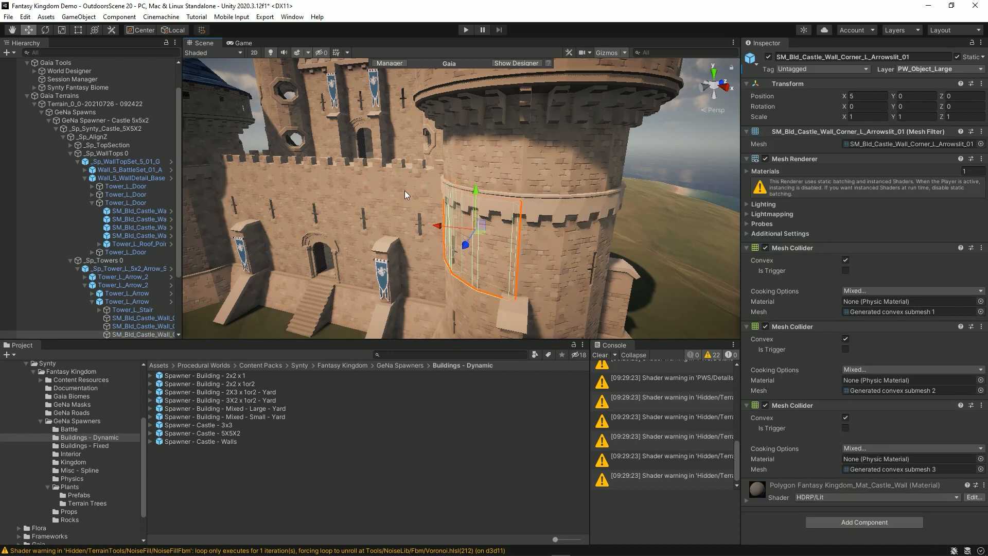
pyautogui.keyDown('alt'); pyautogui.scroll(-10, 455, 242); pyautogui.keyUp('alt')
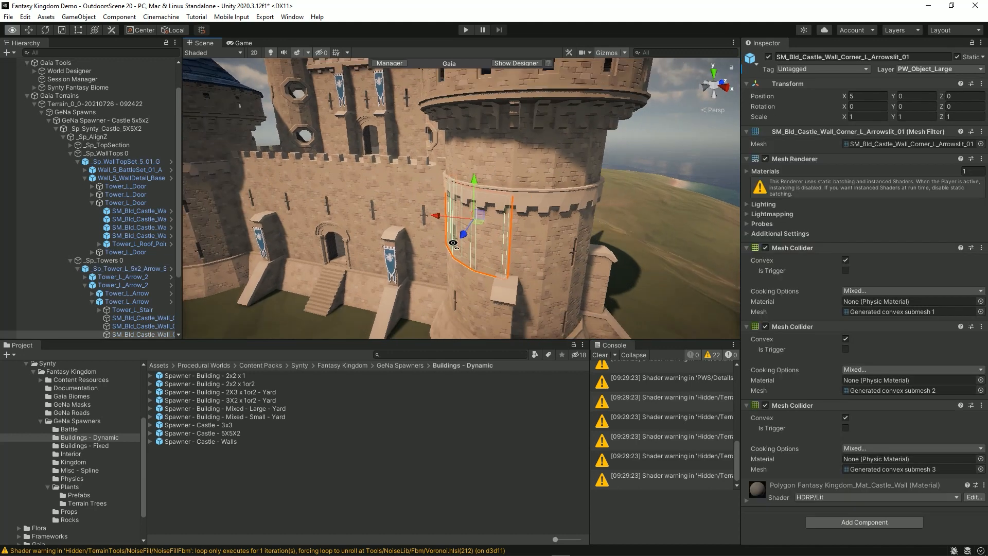
pyautogui.keyDown('alt'); pyautogui.moveTo(446, 230); pyautogui.dragTo(503, 247); pyautogui.keyUp('alt')
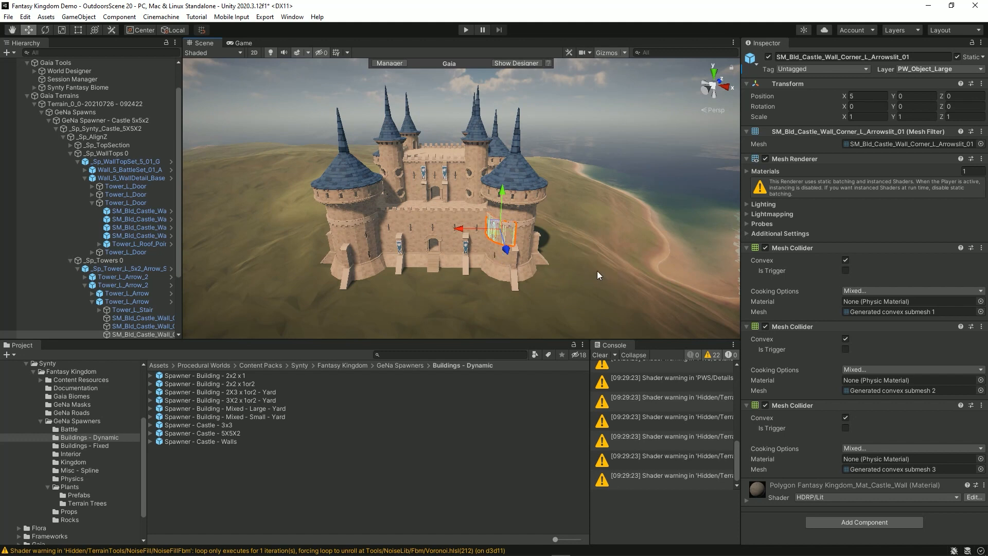
# Step: Add Spawner - Castle - Walls to the scene, rotate it to about 150.8 degrees, and spawn the walls around the castle
pyautogui.click(55, 127)
pyautogui.click(78, 221)
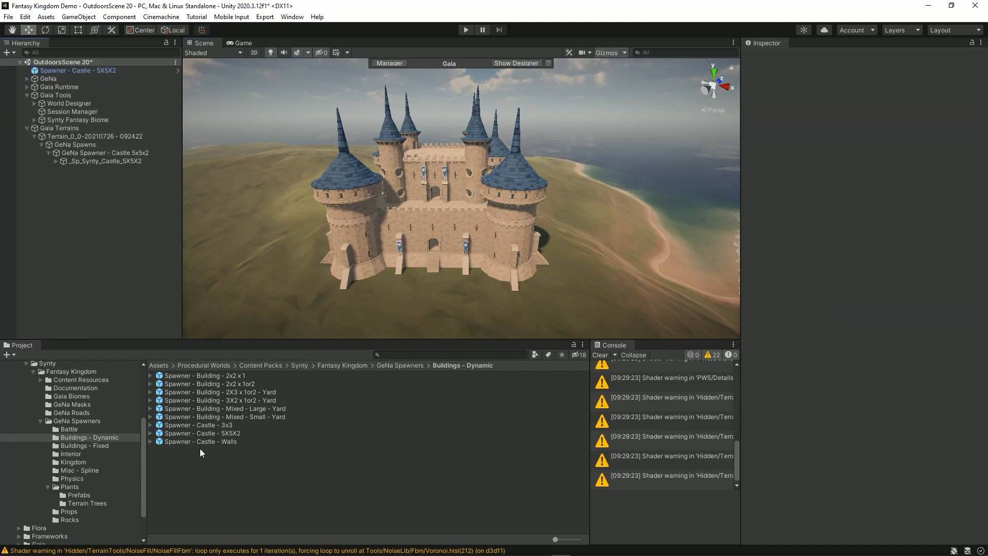
pyautogui.moveTo(204, 441); pyautogui.dragTo(419, 273)
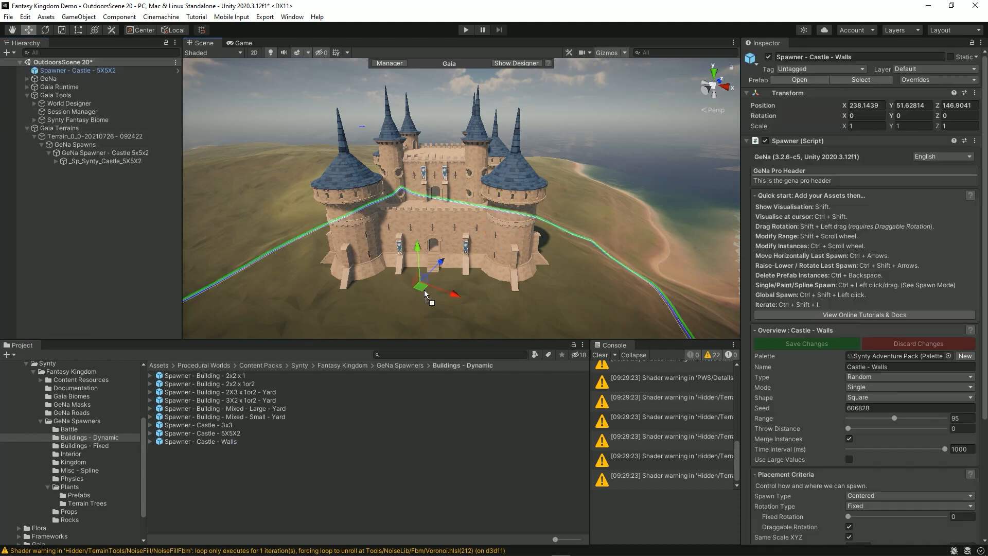
pyautogui.keyDown('alt'); pyautogui.moveTo(466, 316); pyautogui.dragTo(450, 208); pyautogui.keyUp('alt')
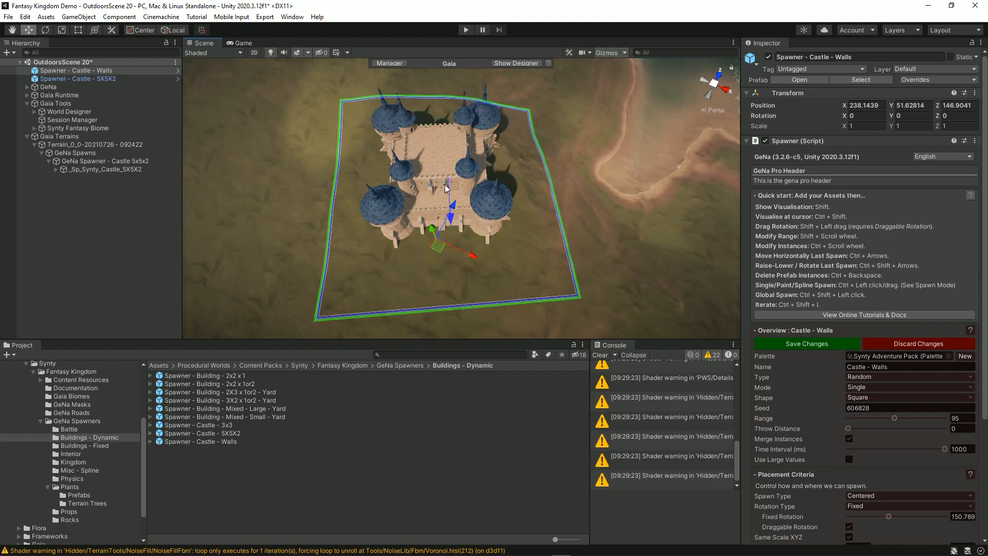
pyautogui.keyDown('ctrl'); pyautogui.click(446, 178); pyautogui.keyUp('ctrl')
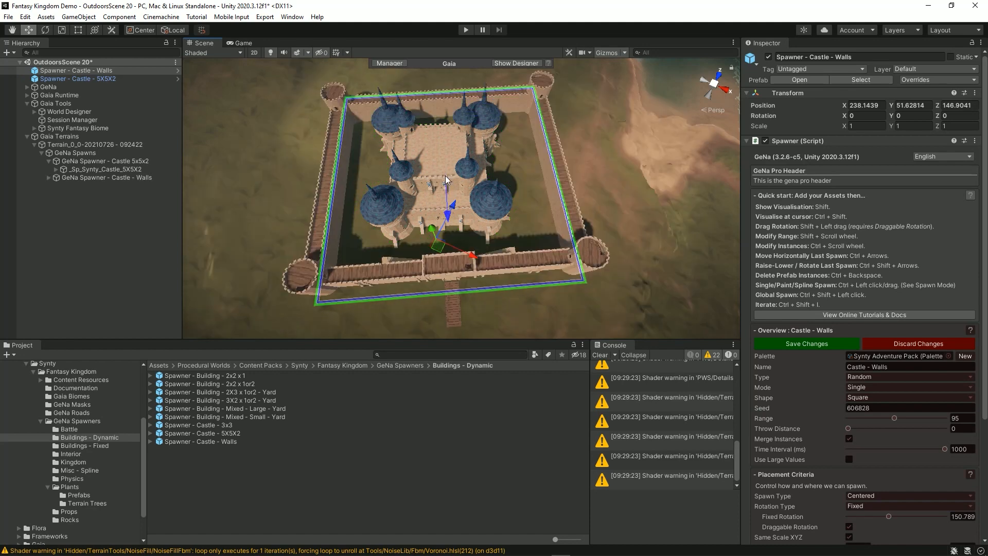
pyautogui.click(107, 226)
# Step: Place Spawner - Building - 3X2 x 1or2 - Yard on the grass outside the castle's front wall, beside the gate path
pyautogui.keyDown('alt'); pyautogui.moveTo(553, 189); pyautogui.dragTo(558, 269); pyautogui.keyUp('alt')
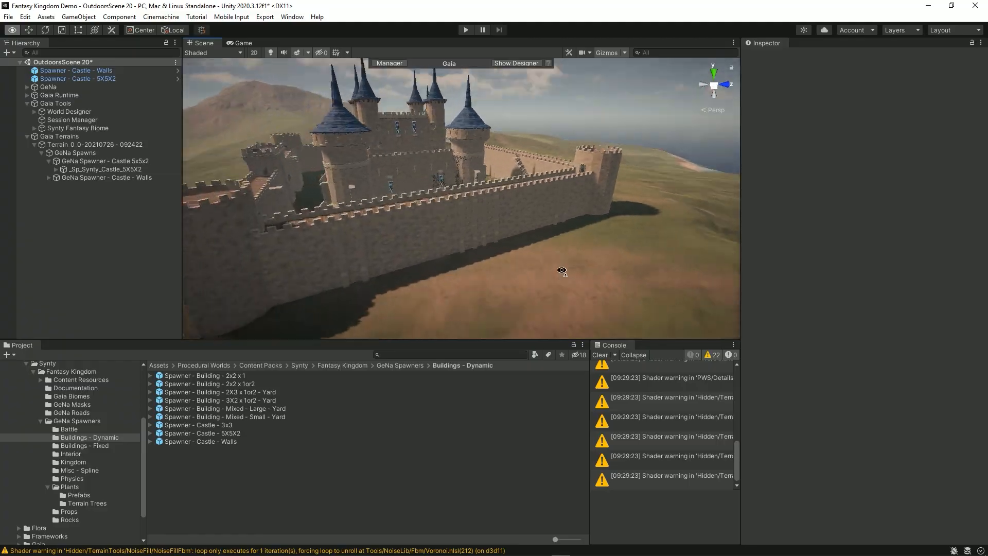
pyautogui.scroll(-5, 558, 269)
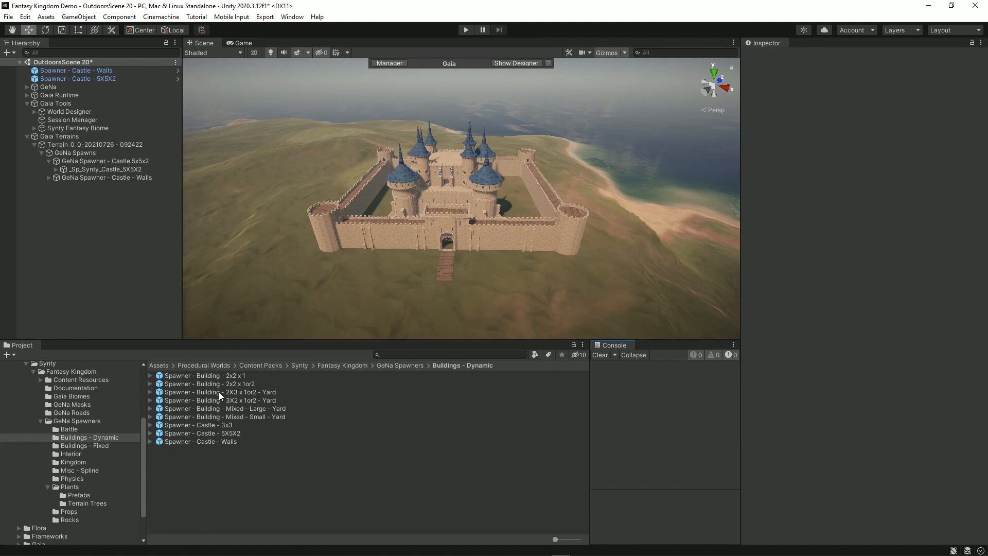
pyautogui.moveTo(218, 391); pyautogui.dragTo(363, 268)
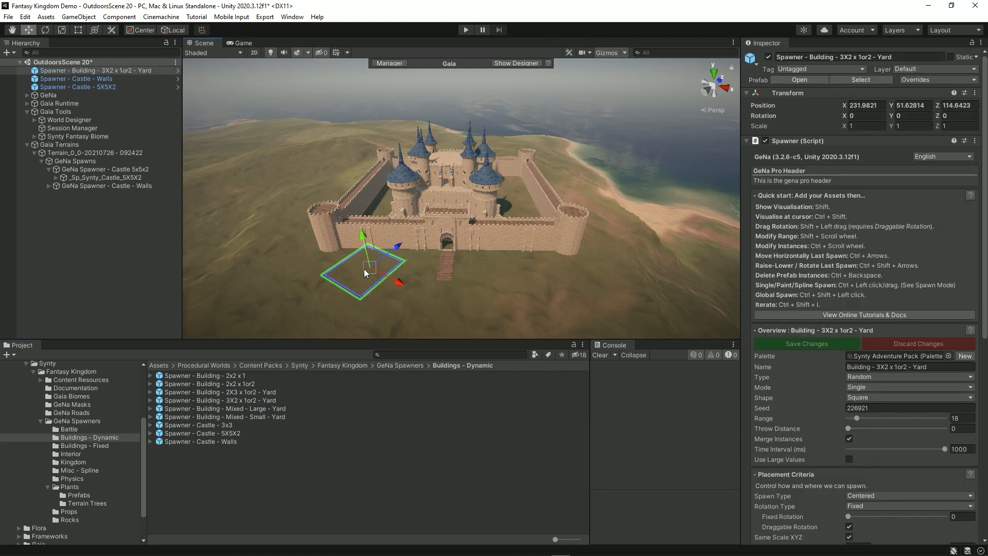
pyautogui.press('shift')
# Step: Rotate the 3X2 building spawner to about 148 degrees, set the handle position to Pivot, and spawn the house near the corner tower
pyautogui.moveTo(401, 275)
pyautogui.mouseDown(button='right')
pyautogui.moveTo(391, 296)
pyautogui.moveTo(376, 289)
pyautogui.moveTo(400, 289)
pyautogui.mouseUp(button='right')
pyautogui.hotkey('shift', 'w')
pyautogui.keyDown('shift'); pyautogui.moveTo(421, 253); pyautogui.dragTo(414, 288); pyautogui.keyUp('shift')
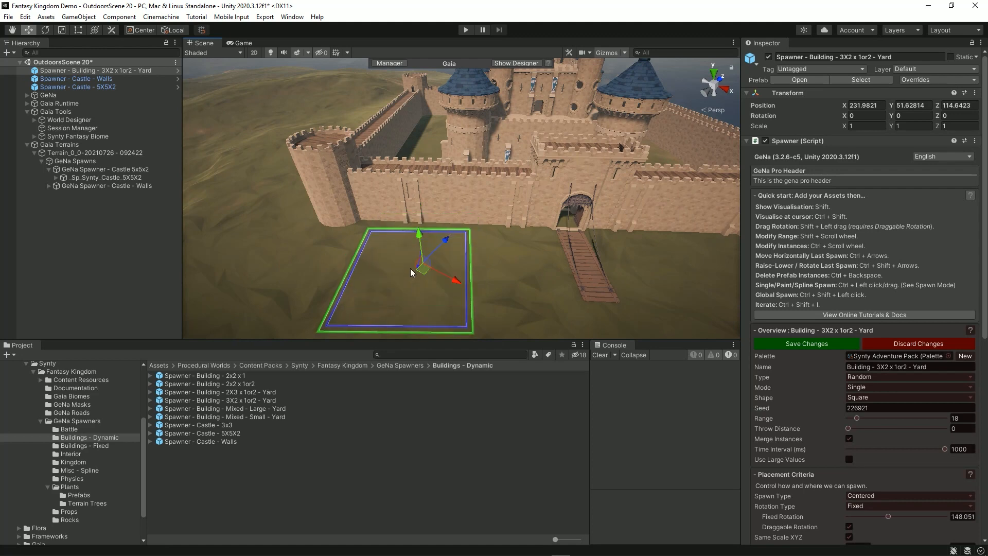
pyautogui.click(141, 31)
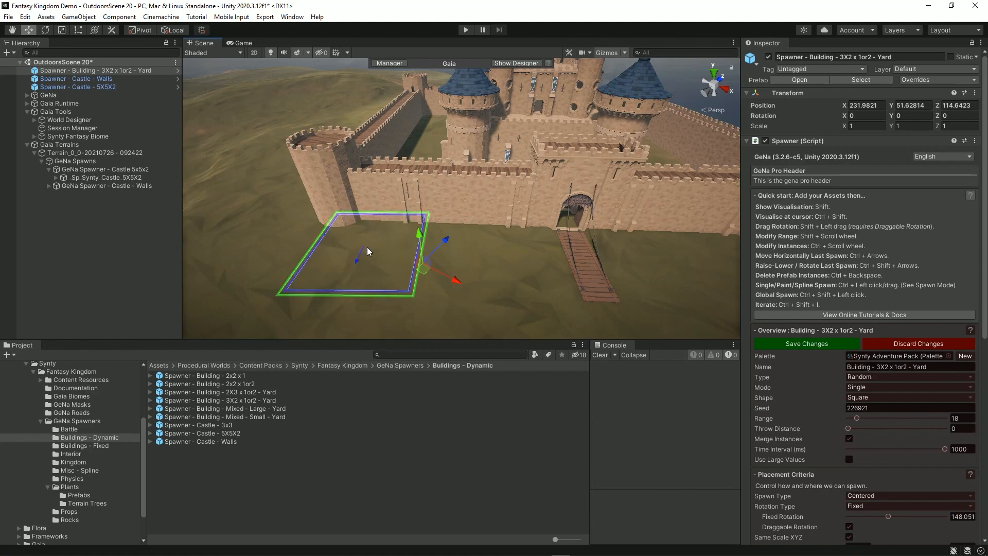
pyautogui.keyDown('ctrl'); pyautogui.click(367, 252); pyautogui.keyUp('ctrl')
# Step: Iterate the spawned 3X2 house through several random variations, ending on a two-storey version with a green roof
pyautogui.keyDown('alt'); pyautogui.moveTo(493, 252); pyautogui.dragTo(470, 168); pyautogui.keyUp('alt')
pyautogui.press('shift')
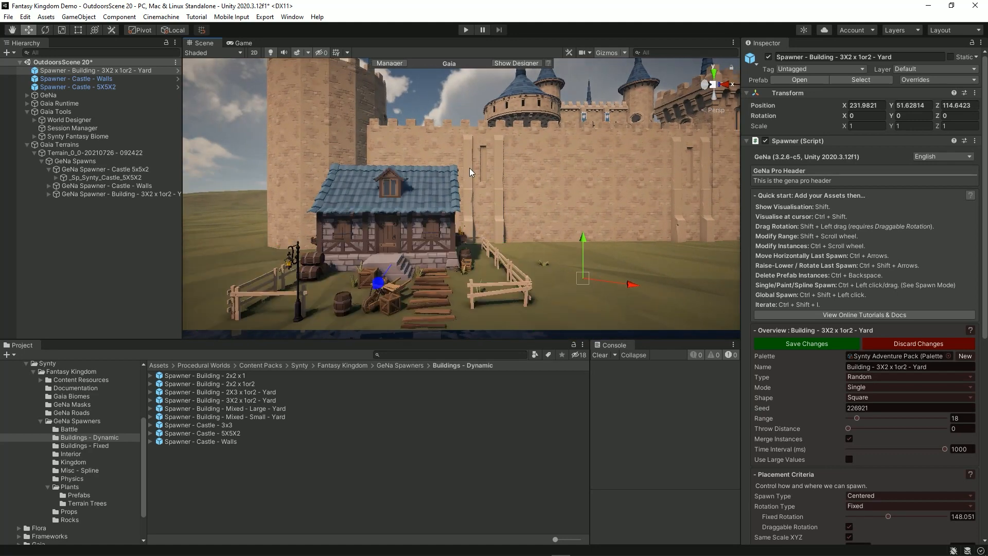
pyautogui.hotkey('ctrl', 'shift', 'i')
pyautogui.hotkey('ctrl', 'shift', 'i')
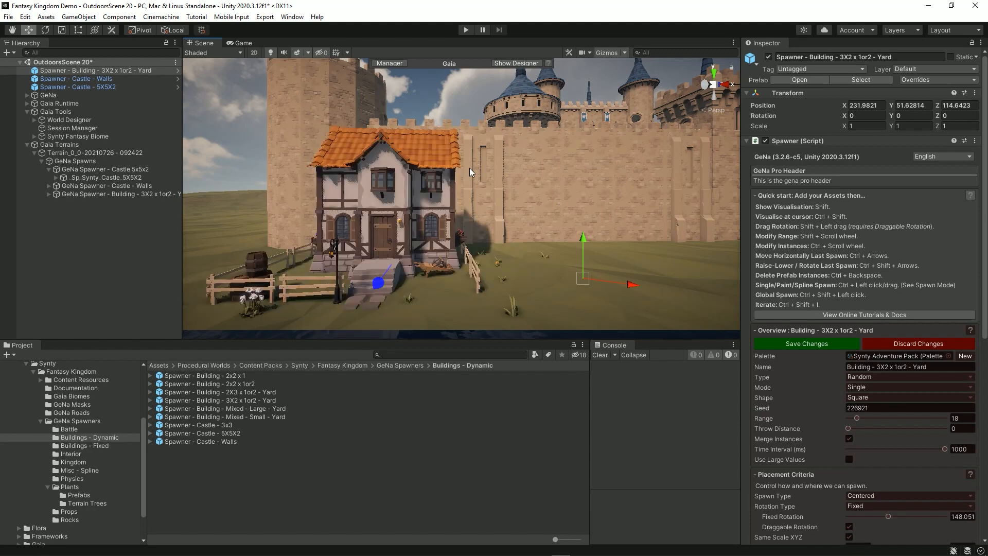
pyautogui.hotkey('ctrl', 'shift', 'i')
pyautogui.hotkey('ctrl', 'shift', 'i')
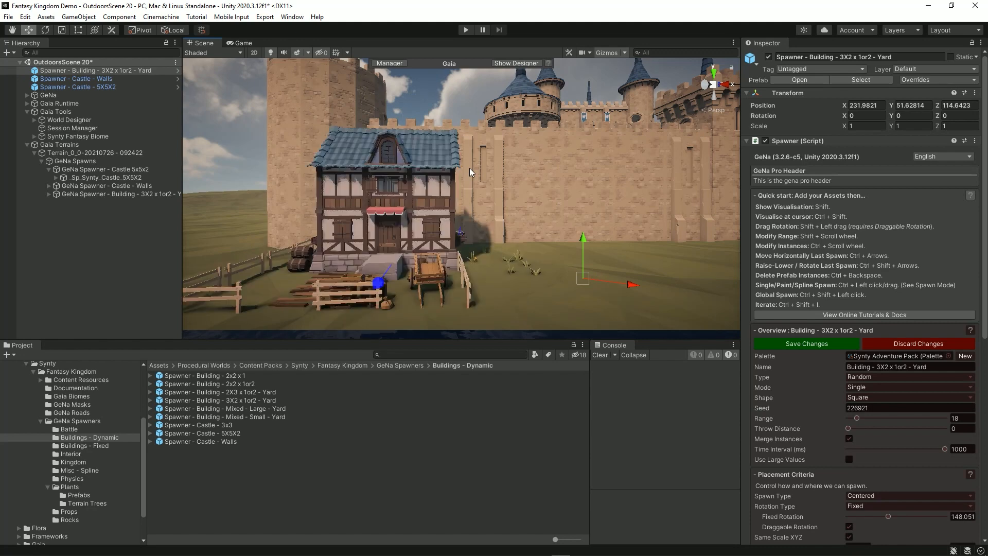
pyautogui.hotkey('ctrl', 'shift', 'i')
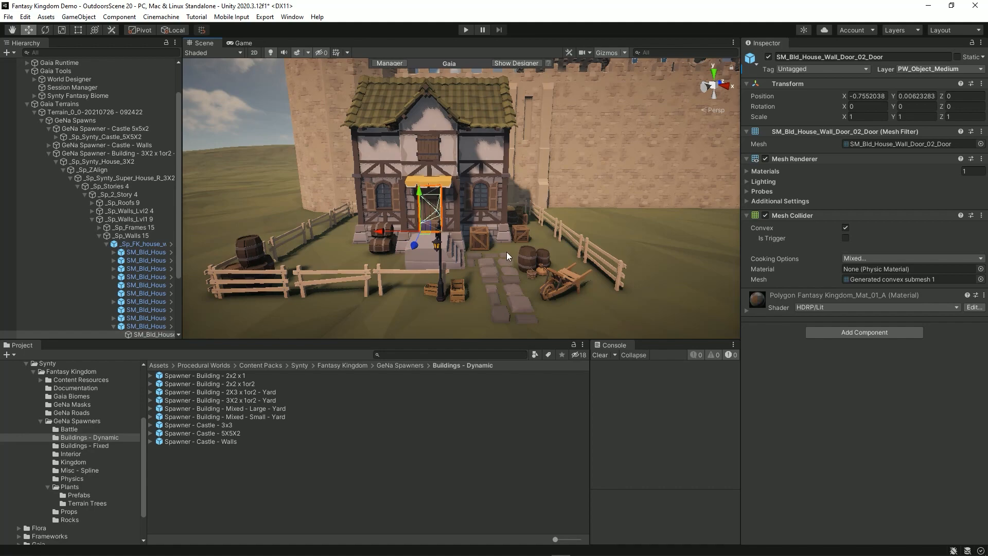
# Step: Fly through the scene to examine the castle's outer walls and interior, ending on an overview of the castle's front
pyautogui.press('w')
pyautogui.moveTo(506, 252); pyautogui.dragTo(668, 235, button='right')
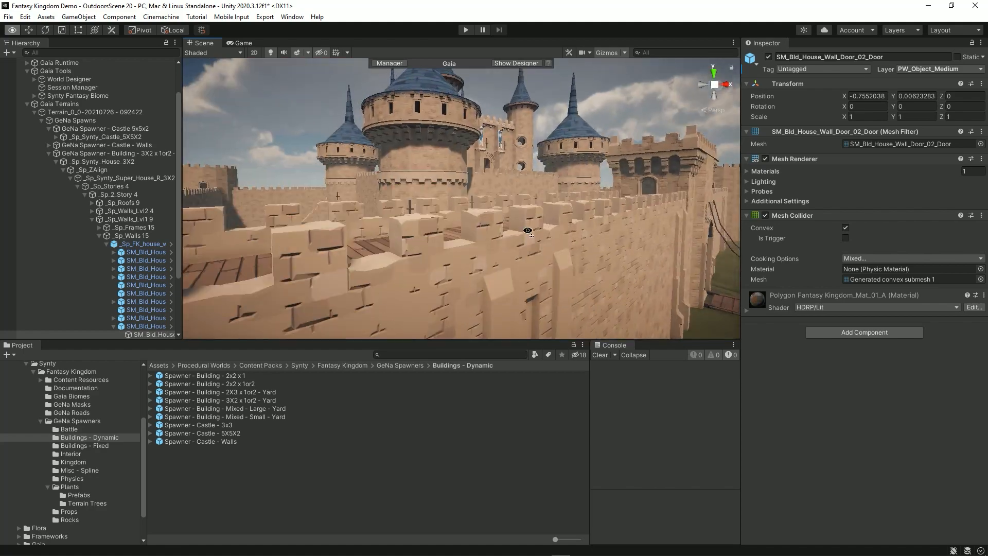
pyautogui.moveTo(527, 231); pyautogui.dragTo(288, 206, button='right')
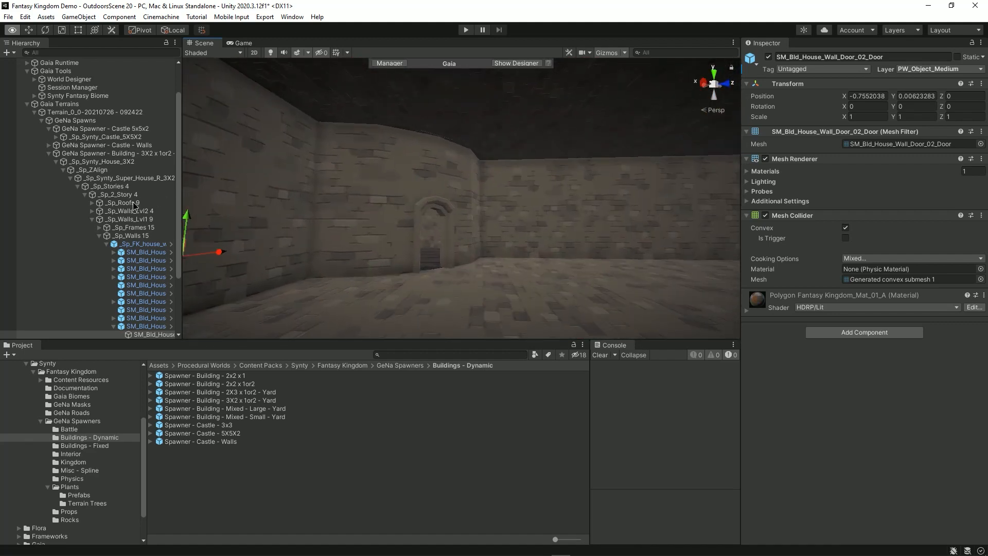
pyautogui.moveTo(132, 202); pyautogui.dragTo(355, 284, button='right')
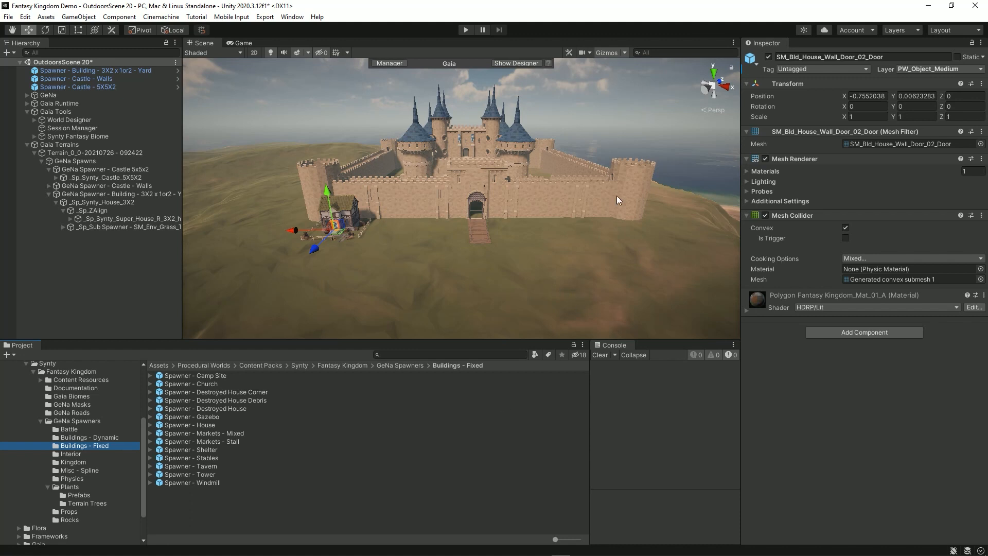
# Step: Add Spawner - House from the Buildings - Fixed spawners to the grass outside the castle's front wall
pyautogui.moveTo(213, 424); pyautogui.dragTo(397, 260)
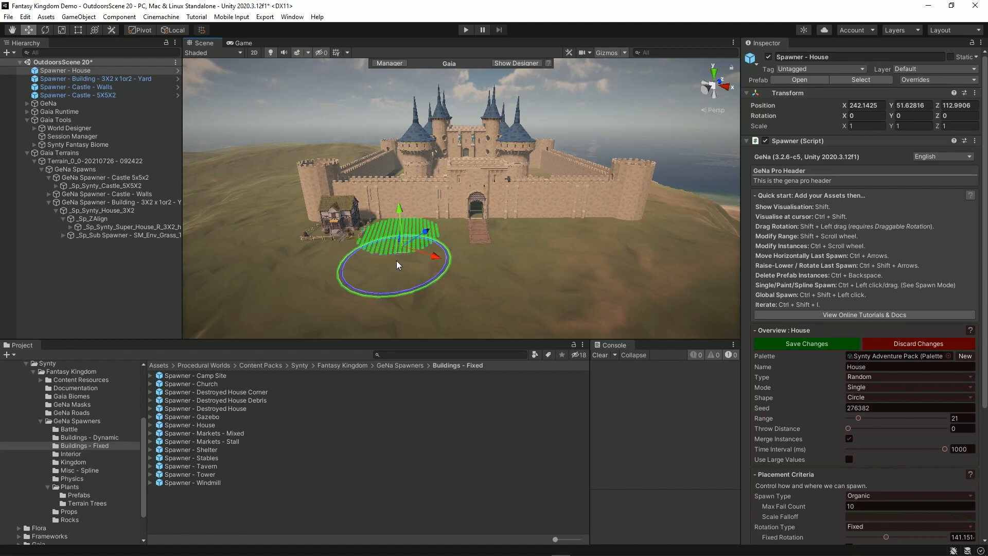
pyautogui.moveTo(405, 234)
pyautogui.mouseDown(button='right')
pyautogui.moveTo(404, 256)
pyautogui.moveTo(392, 254)
pyautogui.moveTo(417, 238)
pyautogui.moveTo(406, 239)
pyautogui.mouseUp(button='right')
pyautogui.press('w')
pyautogui.press('w')
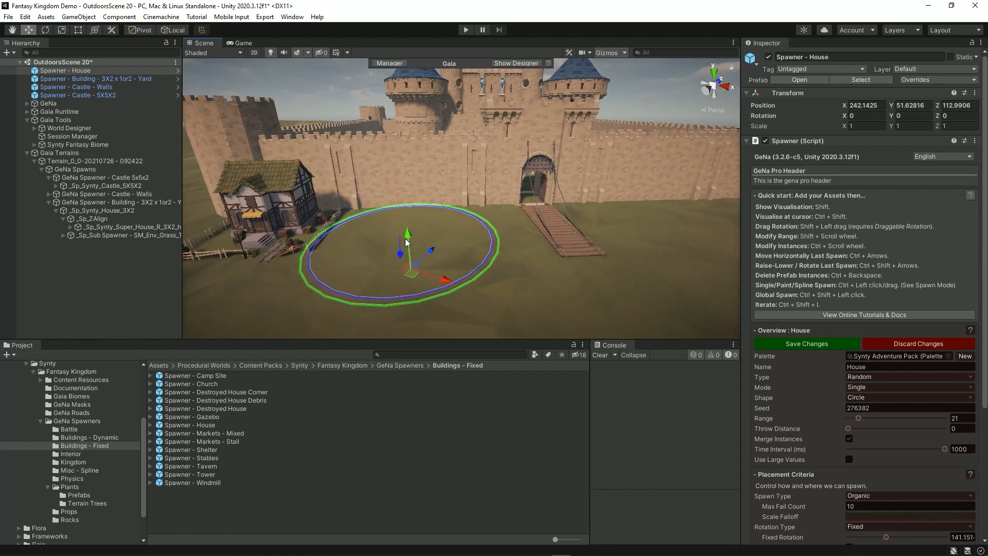
# Step: Rotate the House spawner to about 143.3 degrees and spawn a house between the 3X2 house and the castle gate
pyautogui.press('shift')
pyautogui.keyDown('ctrl'); pyautogui.click(397, 237); pyautogui.keyUp('ctrl')
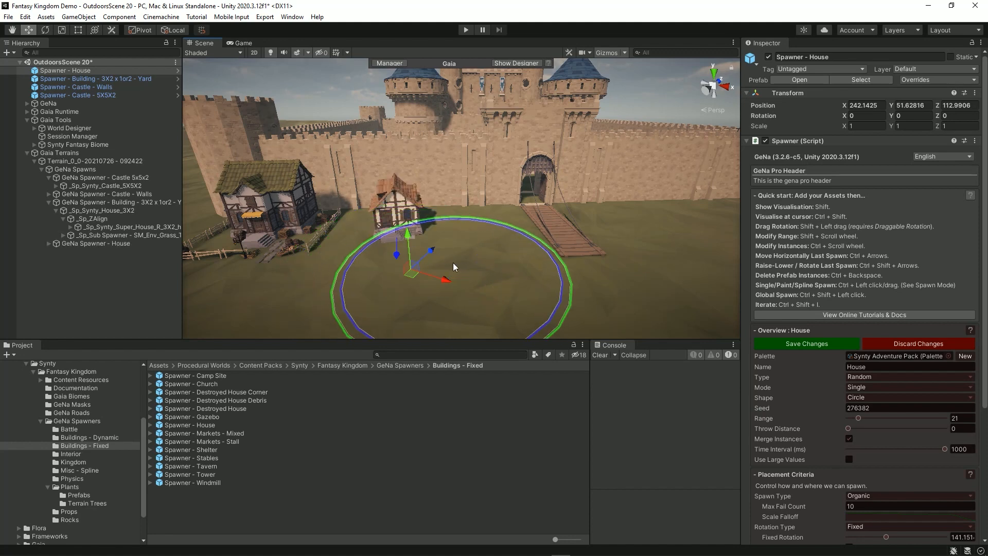
pyautogui.press('shift')
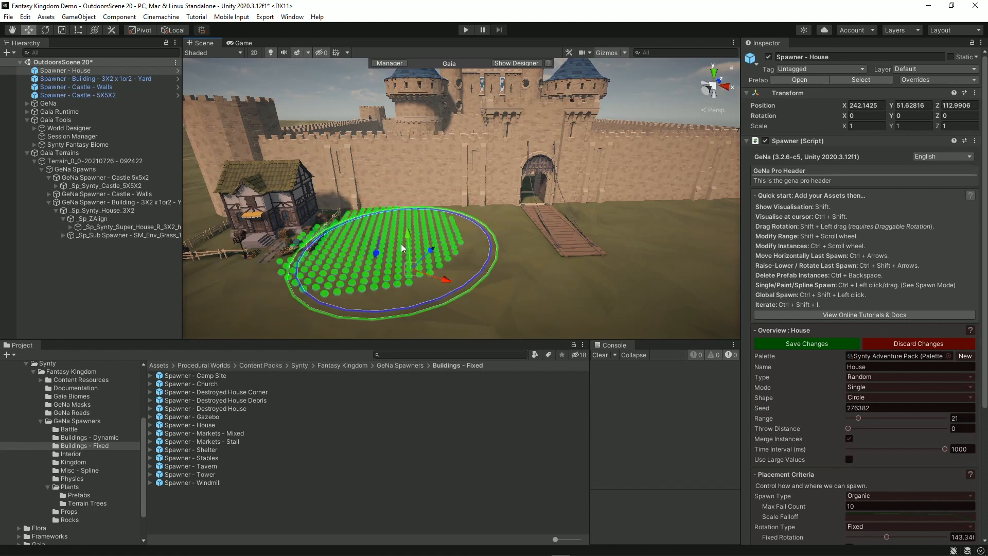
pyautogui.keyDown('ctrl'); pyautogui.click(400, 243); pyautogui.keyUp('ctrl')
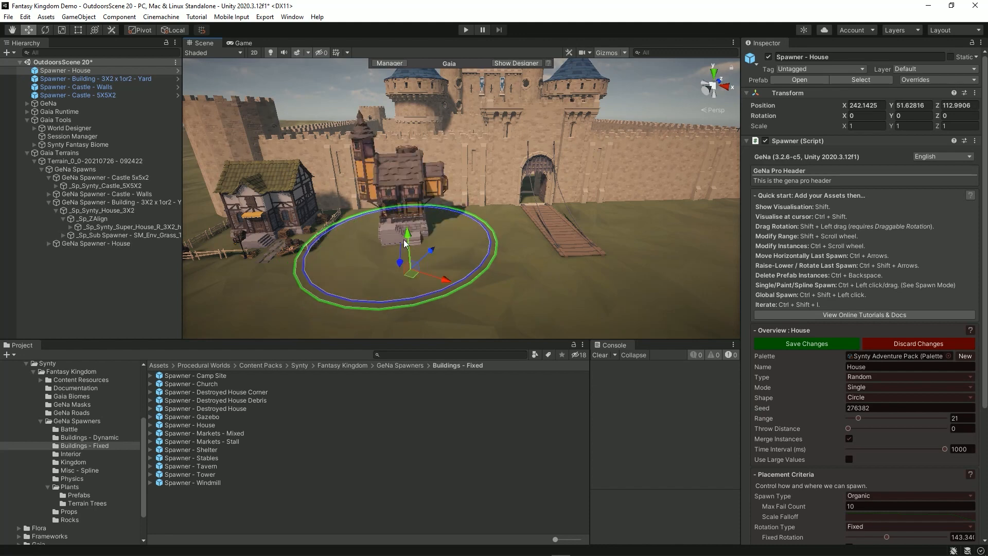
# Step: Iterate the spawned preset house through several random variations, ending on the dark-roofed house with a pointed tower
pyautogui.hotkey('ctrl', 'shift', 'i')
pyautogui.hotkey('ctrl', 'shift', 'i')
pyautogui.hotkey('ctrl', 'shift', 'i')
pyautogui.hotkey('ctrl', 'shift', 'i')
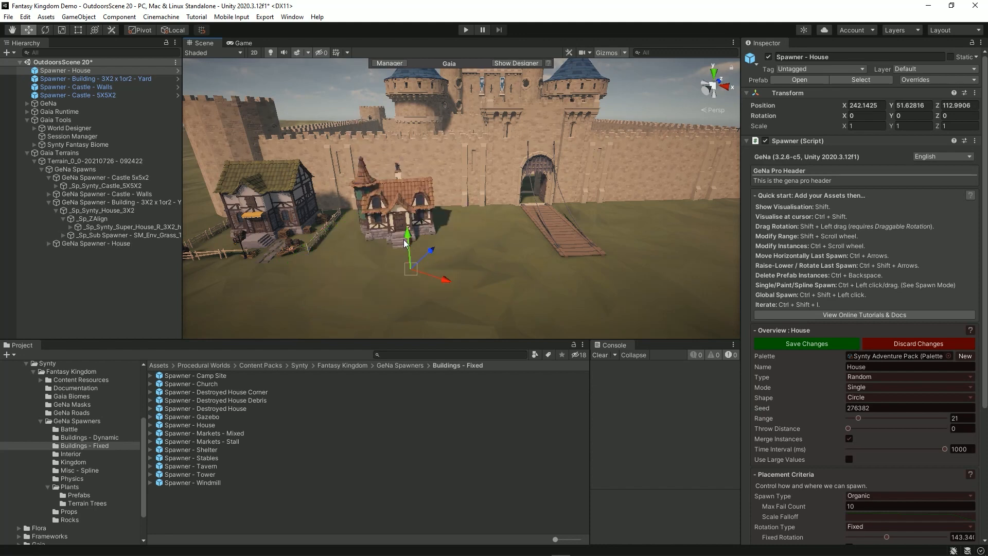
pyautogui.hotkey('ctrl', 'shift', 'i')
pyautogui.hotkey('ctrl', 'shift', 'i')
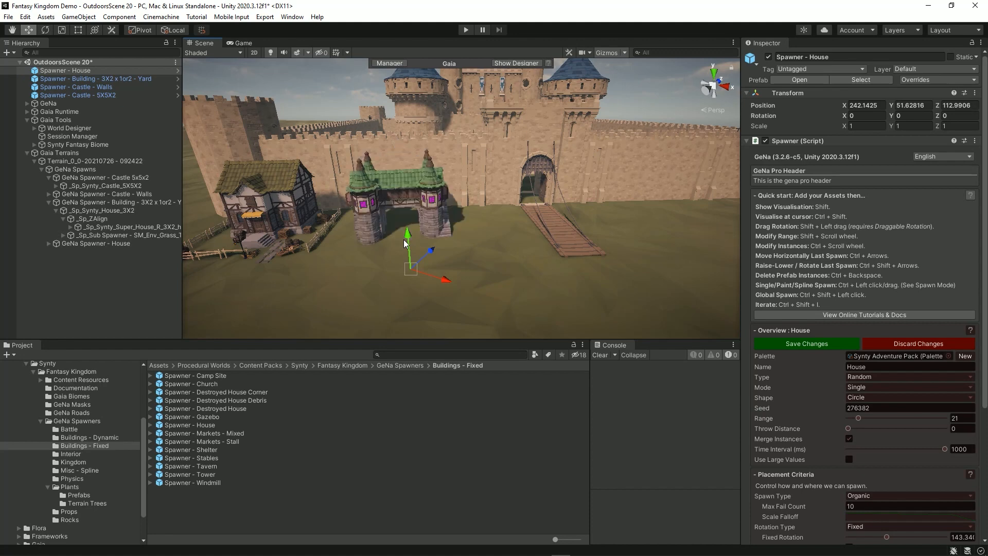
pyautogui.hotkey('ctrl', 'shift', 'i')
pyautogui.hotkey('ctrl', 'shift', 'i')
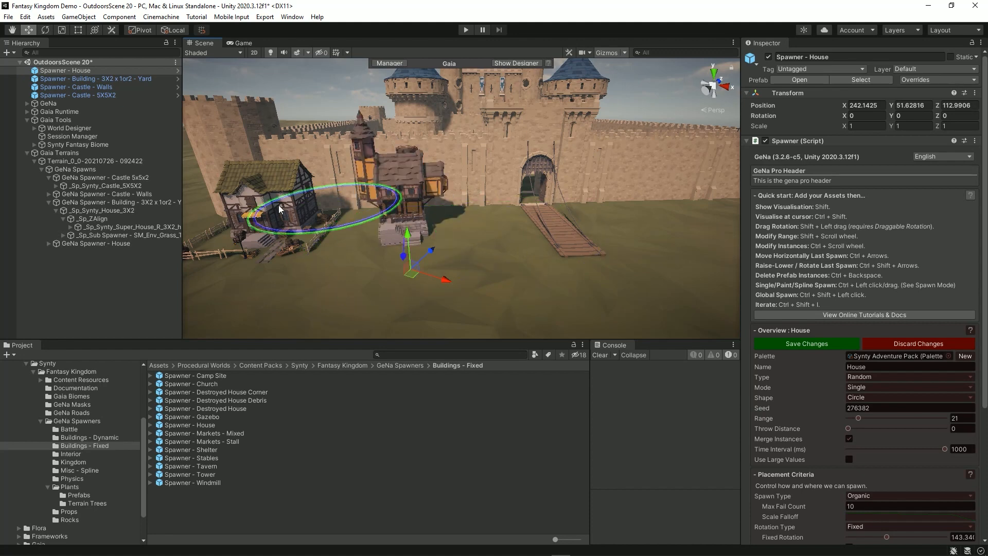
# Step: Move the _Sp_Synty House Preset parent object beside the 3X2 house, to about X 234.8 and Z 114.1
pyautogui.click(396, 187)
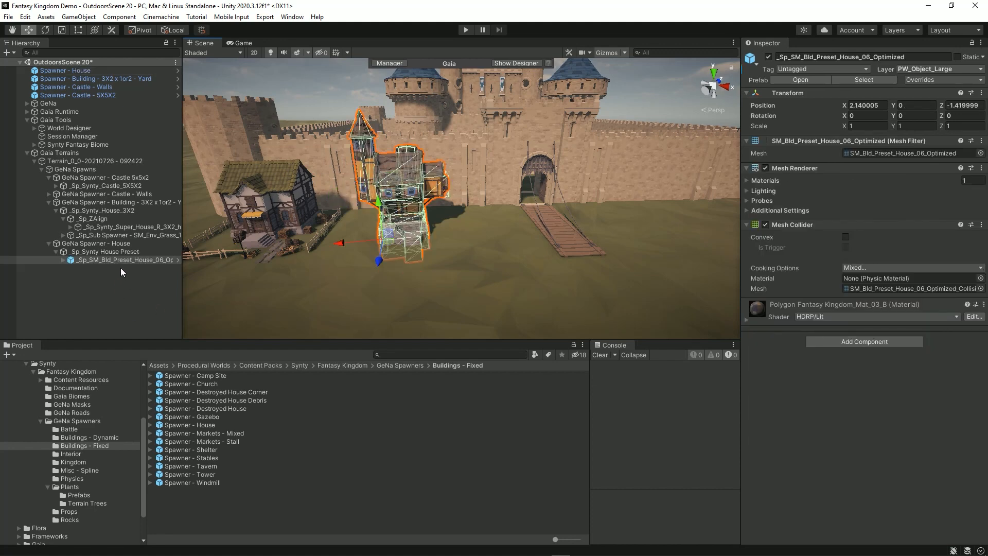
pyautogui.click(99, 251)
pyautogui.moveTo(458, 287); pyautogui.dragTo(504, 298, button='right')
pyautogui.press('e')
pyautogui.press('w')
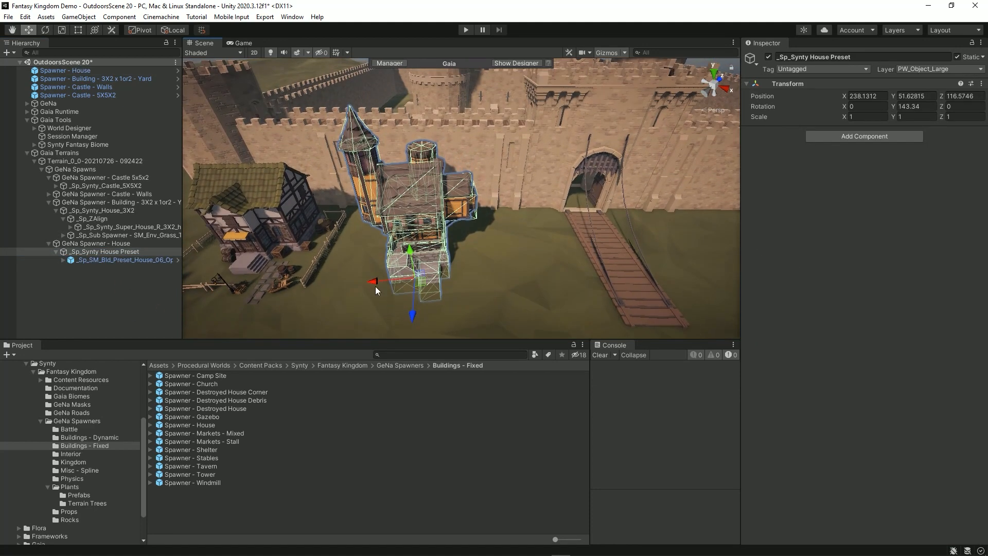
pyautogui.moveTo(375, 286); pyautogui.dragTo(331, 289)
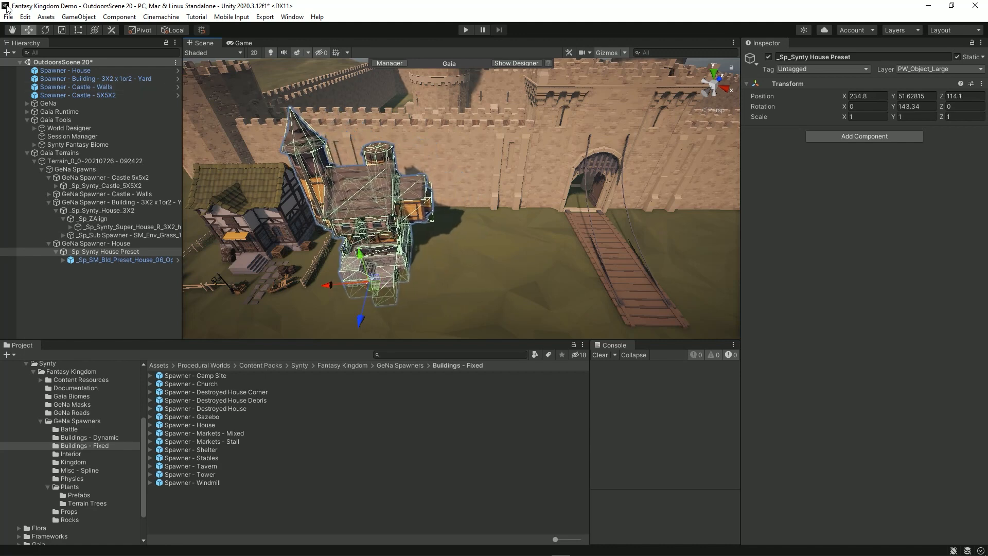
# Step: Rotate the preset house to about 147.1 degrees around Y and deselect it
pyautogui.click(45, 30)
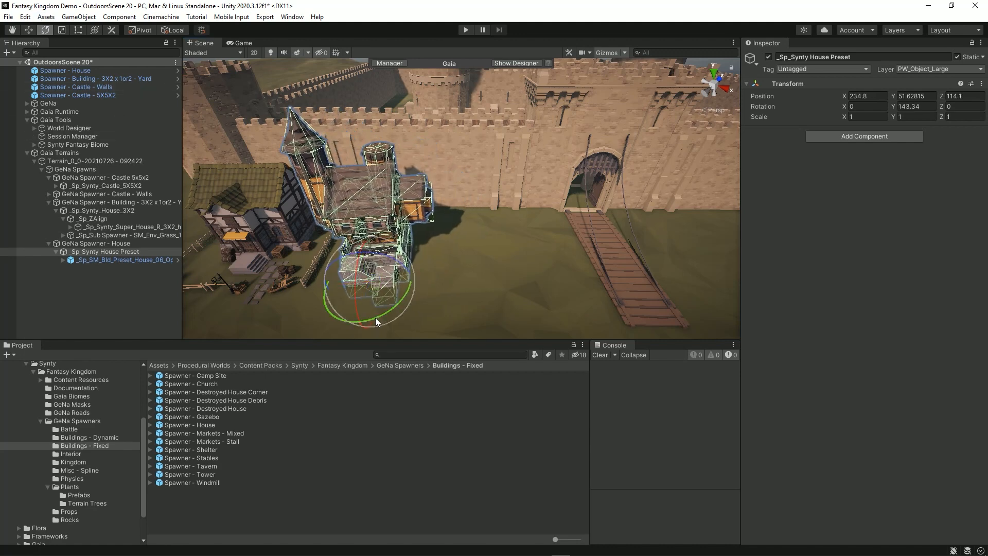
pyautogui.moveTo(376, 321); pyautogui.dragTo(369, 319)
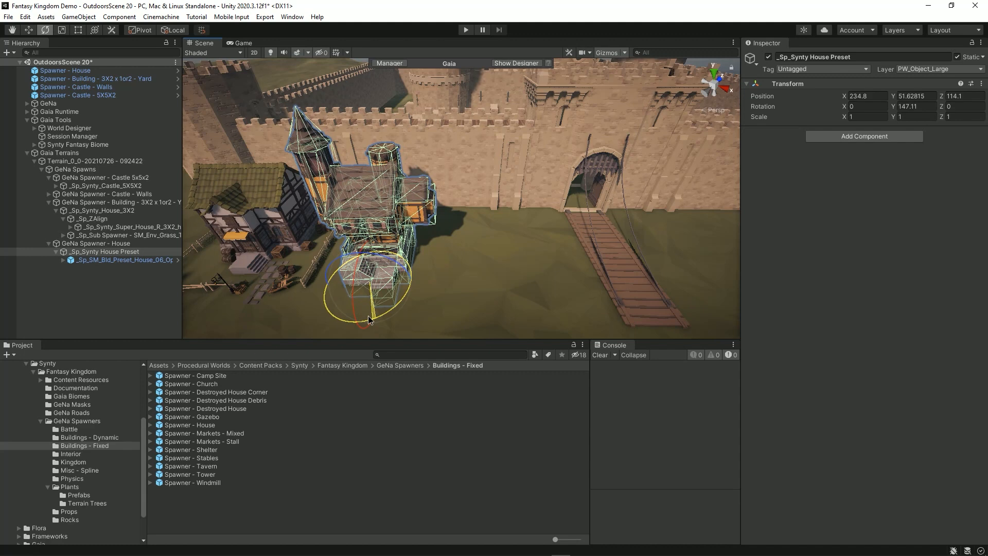
pyautogui.click(65, 317)
# Step: Collapse the GeNa Spawner - Building - 3X2 x 1or2 - Yard group in the scene hierarchy
pyautogui.click(52, 203)
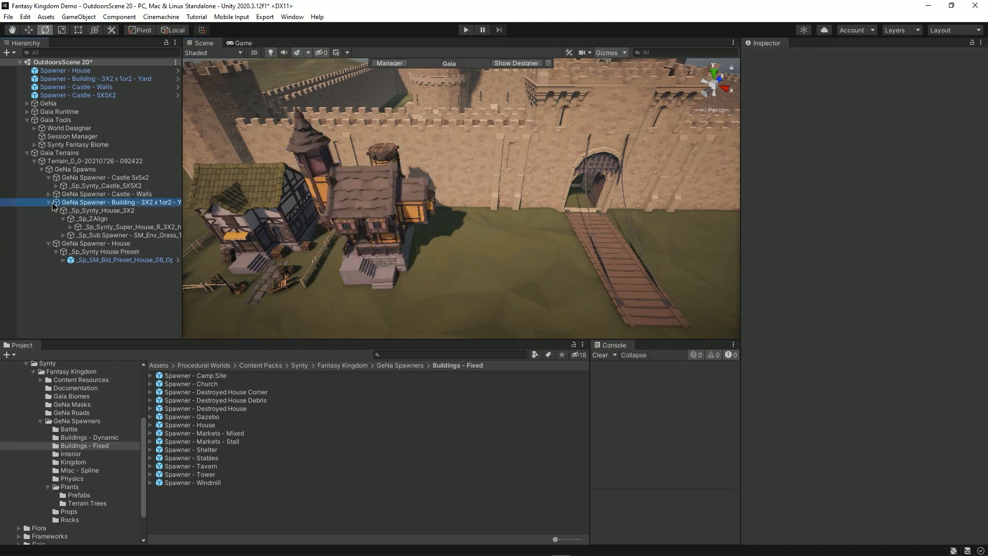
pyautogui.click(49, 203)
pyautogui.click(85, 285)
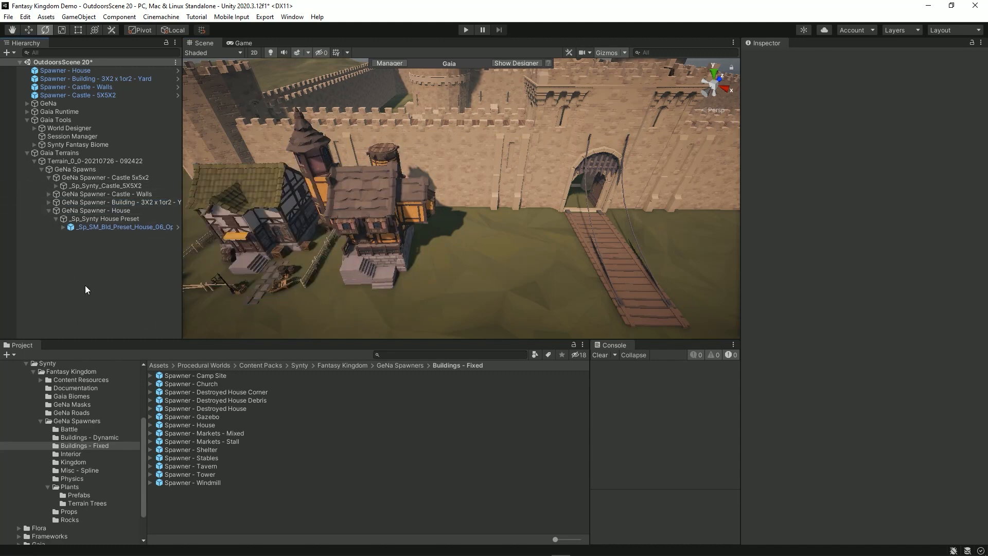
# Step: Expand the GeNa Spawner - House group and examine how its _Sp_Synty House Preset object is organised
pyautogui.press('s')
pyautogui.moveTo(520, 261); pyautogui.dragTo(518, 249, button='right')
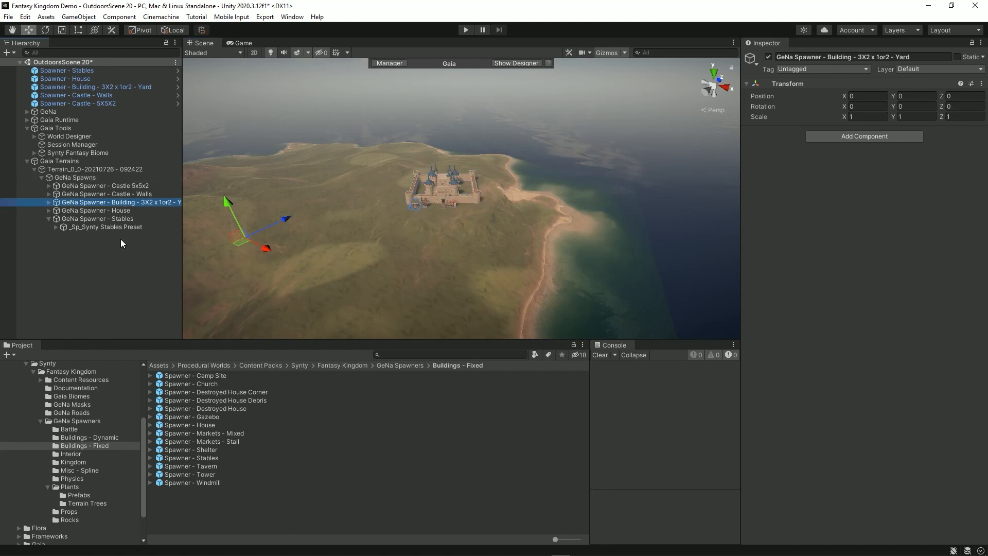
pyautogui.click(50, 211)
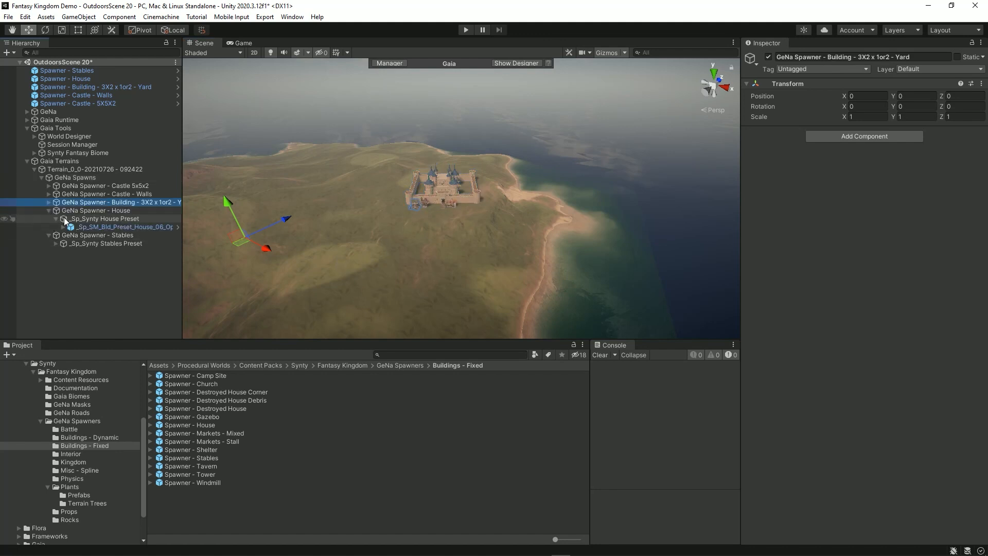
pyautogui.click(105, 219)
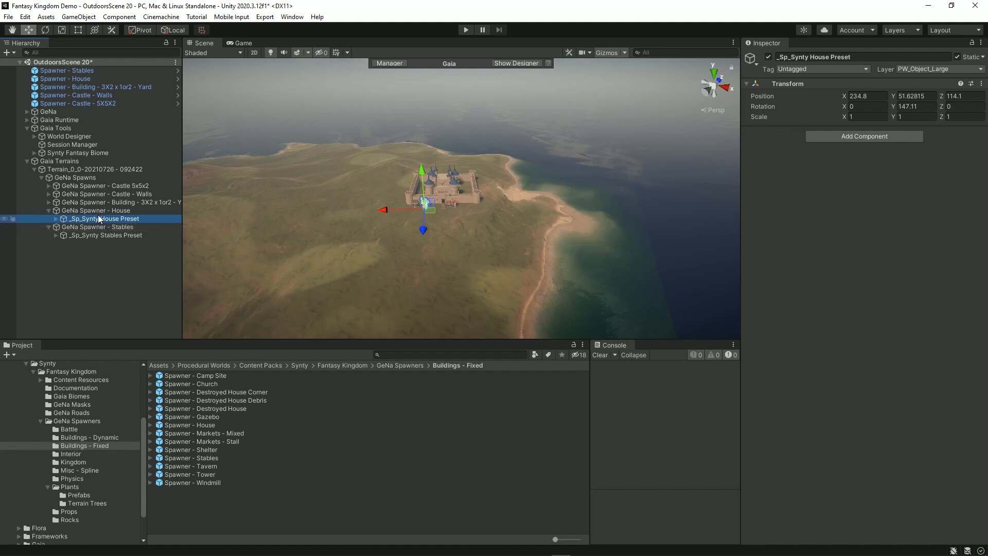
pyautogui.click(103, 211)
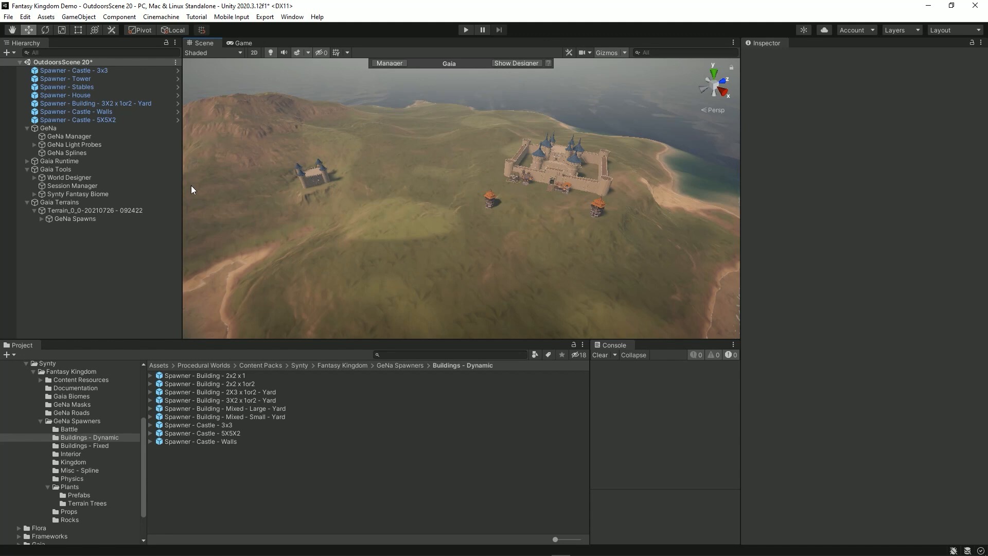
# Step: Add a GeNa road spline to the scene
pyautogui.rightClick(60, 239)
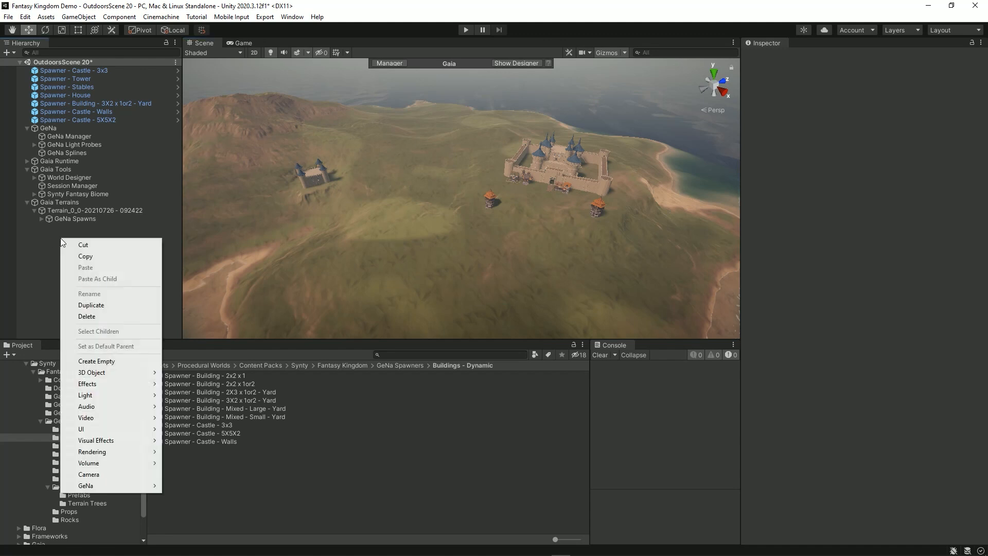
pyautogui.moveTo(144, 488)
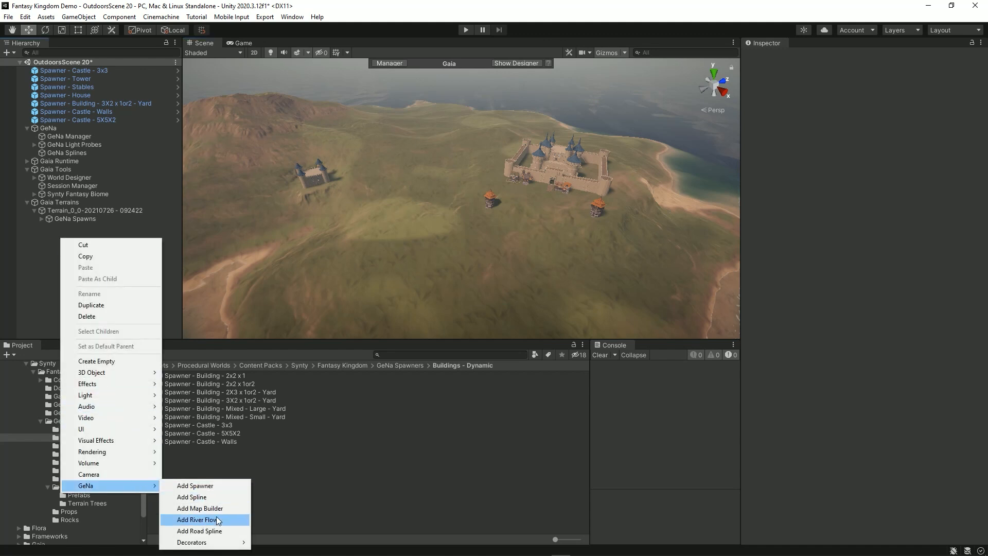
pyautogui.click(210, 531)
pyautogui.moveTo(451, 255); pyautogui.dragTo(449, 291, button='right')
pyautogui.press('w')
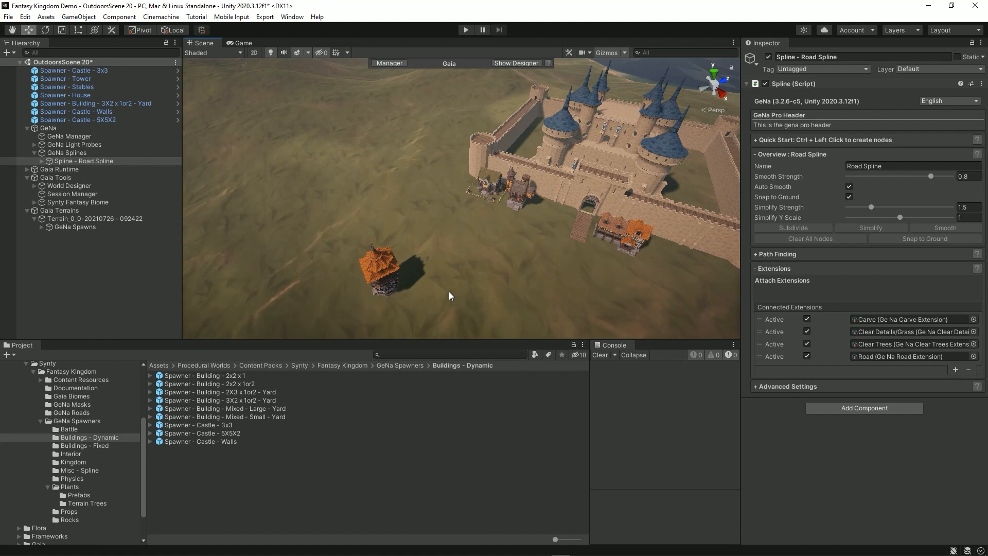
# Step: Enable path finding on the road spline and turn off Use Existing Nodes
pyautogui.click(784, 255)
pyautogui.click(849, 267)
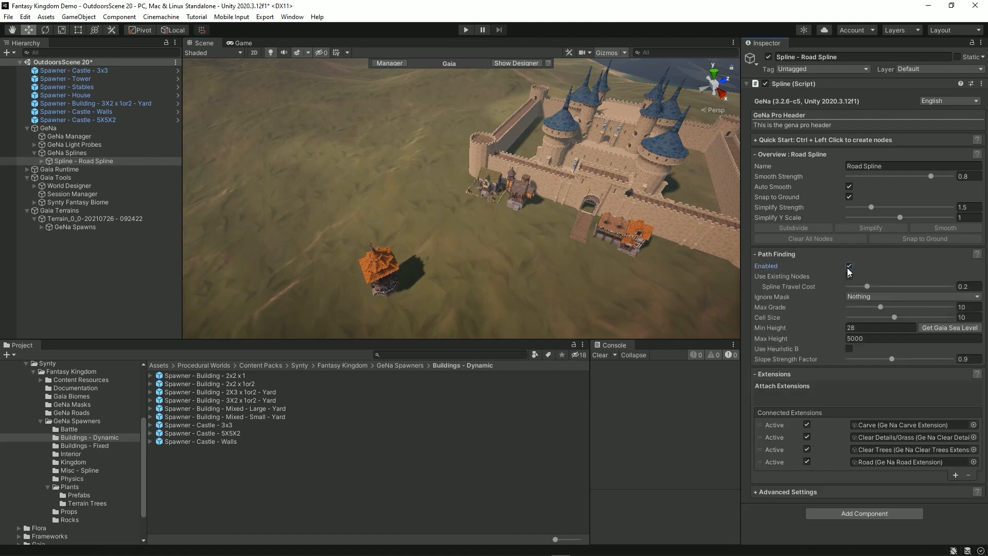
pyautogui.click(848, 277)
# Step: Lay road nodes from the ground before the large castle's gate, curving around the nearby orange-roofed tower towards the small castle
pyautogui.moveTo(547, 263); pyautogui.dragTo(504, 240, button='right')
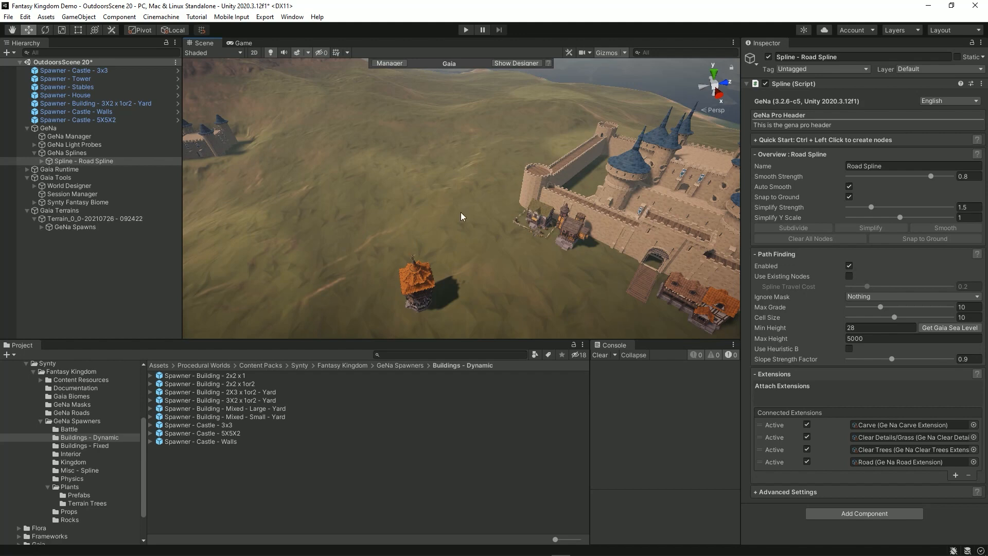
pyautogui.moveTo(472, 235); pyautogui.dragTo(521, 226, button='right')
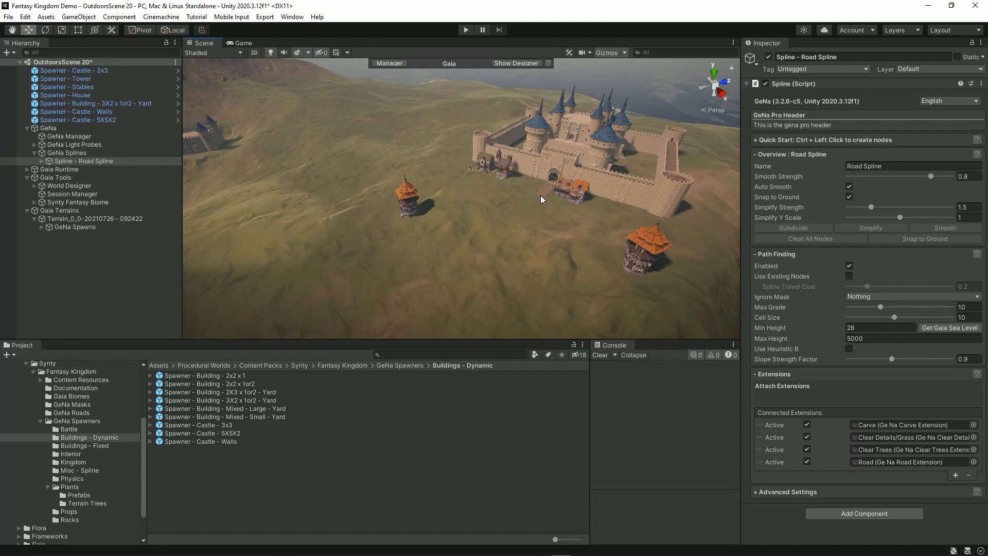
pyautogui.keyDown('ctrl'); pyautogui.click(536, 201); pyautogui.keyUp('ctrl')
pyautogui.keyDown('ctrl'); pyautogui.click(478, 233); pyautogui.keyUp('ctrl')
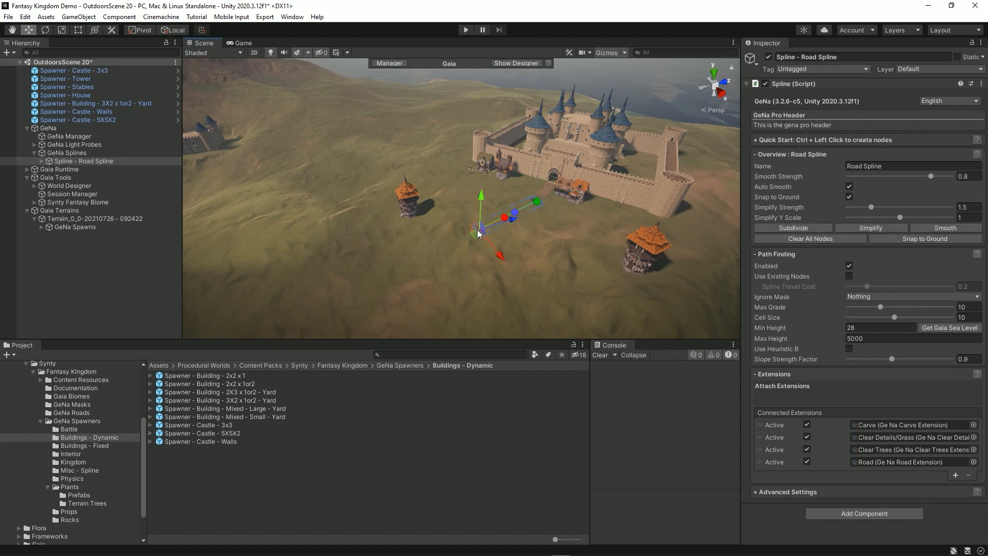
pyautogui.keyDown('ctrl'); pyautogui.click(419, 250); pyautogui.keyUp('ctrl')
pyautogui.keyDown('ctrl'); pyautogui.click(308, 262); pyautogui.keyUp('ctrl')
pyautogui.keyDown('ctrl'); pyautogui.click(316, 202); pyautogui.keyUp('ctrl')
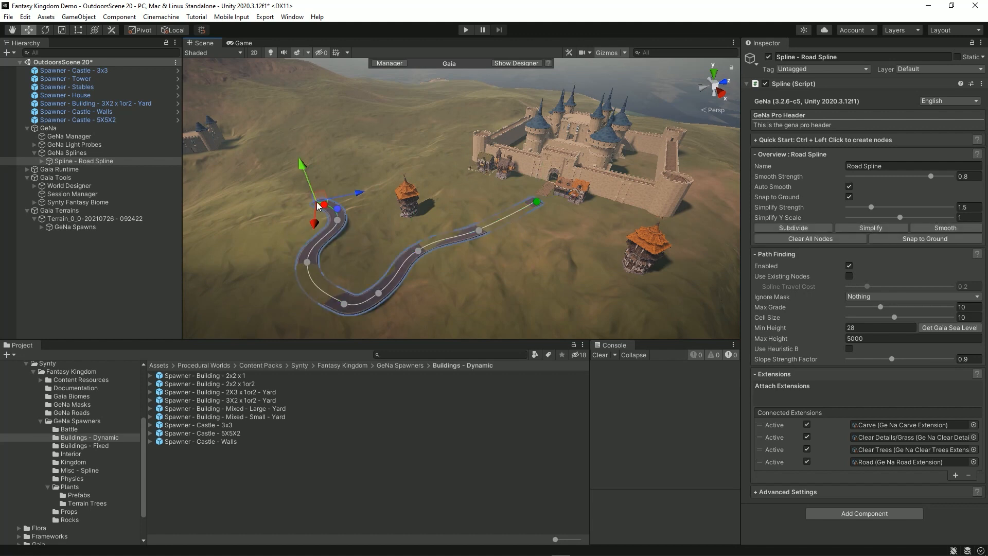
pyautogui.keyDown('ctrl'); pyautogui.click(359, 168); pyautogui.keyUp('ctrl')
# Step: Extend the road spline with further nodes across the hills to the small castle
pyautogui.moveTo(433, 124); pyautogui.dragTo(410, 176, button='right')
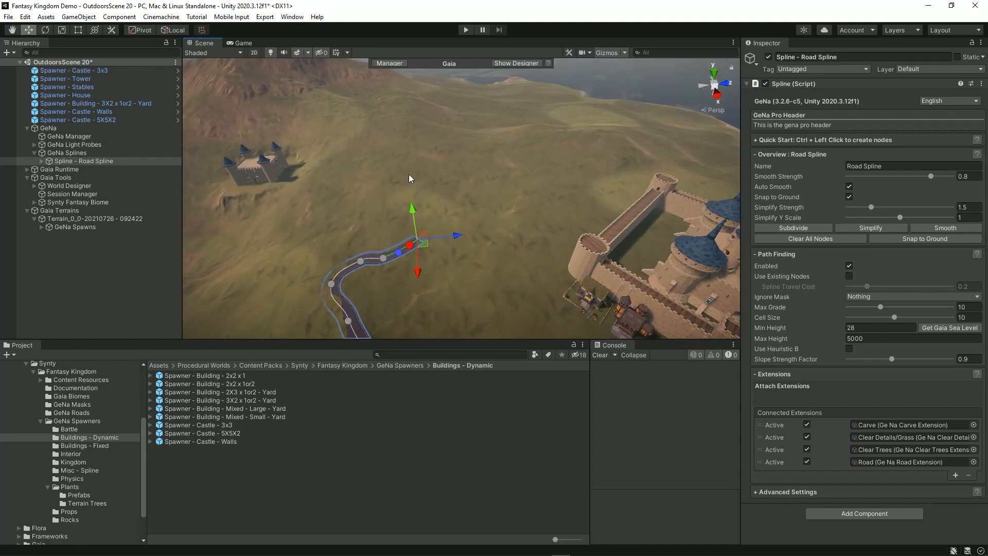
pyautogui.keyDown('ctrl'); pyautogui.click(394, 180); pyautogui.keyUp('ctrl')
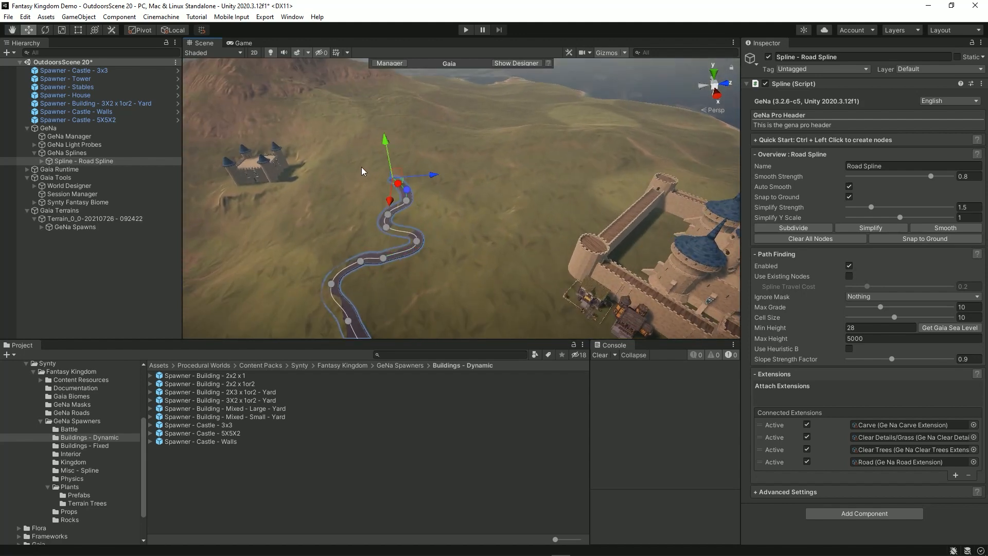
pyautogui.keyDown('ctrl'); pyautogui.click(350, 165); pyautogui.keyUp('ctrl')
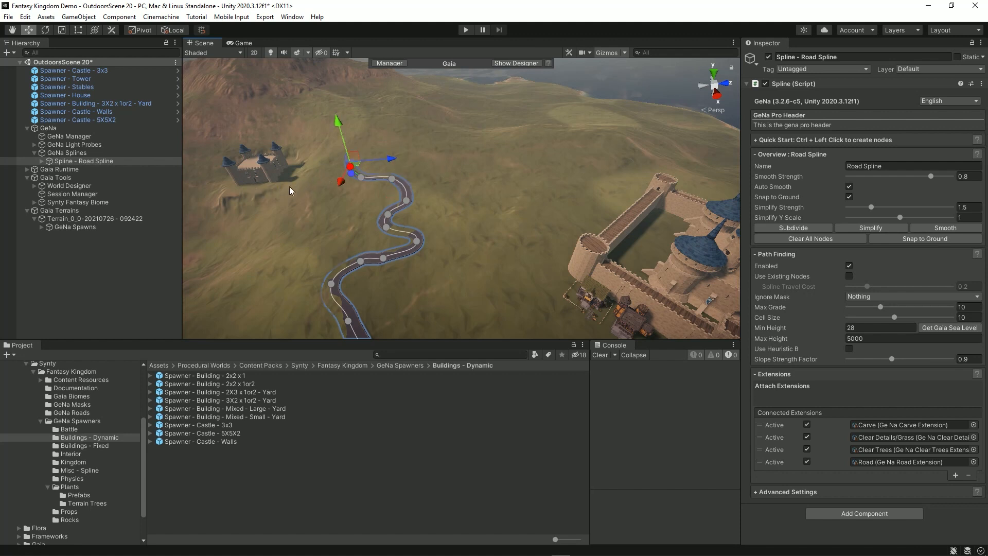
pyautogui.keyDown('ctrl'); pyautogui.click(259, 193); pyautogui.keyUp('ctrl')
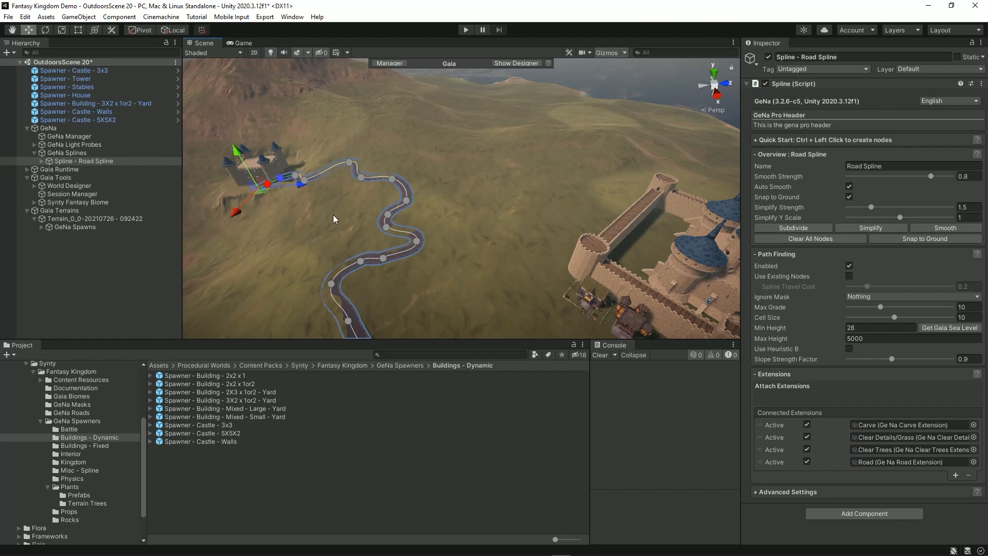
pyautogui.keyDown('alt'); pyautogui.moveTo(341, 218); pyautogui.dragTo(264, 162); pyautogui.keyUp('alt')
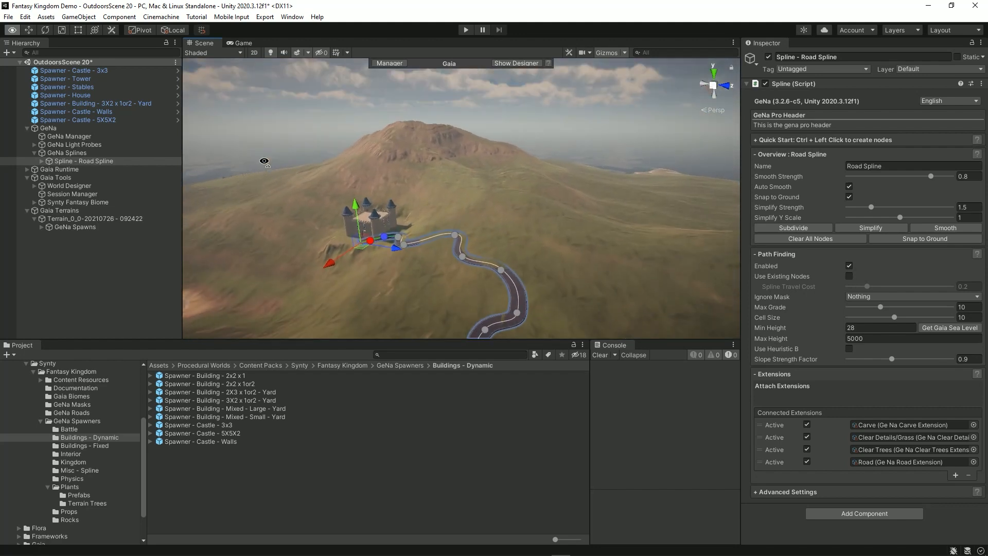
# Step: Move the road node beside the small castle outward to reshape the final bend, and snap the spline to the ground
pyautogui.press('w')
pyautogui.moveTo(264, 161); pyautogui.dragTo(204, 193, button='right')
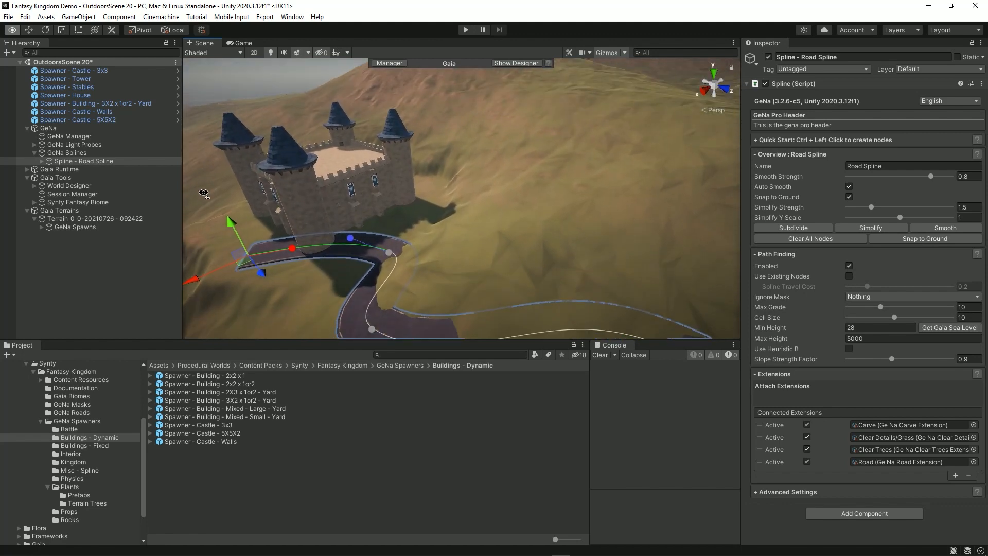
pyautogui.keyDown('alt'); pyautogui.moveTo(518, 209); pyautogui.dragTo(408, 236); pyautogui.keyUp('alt')
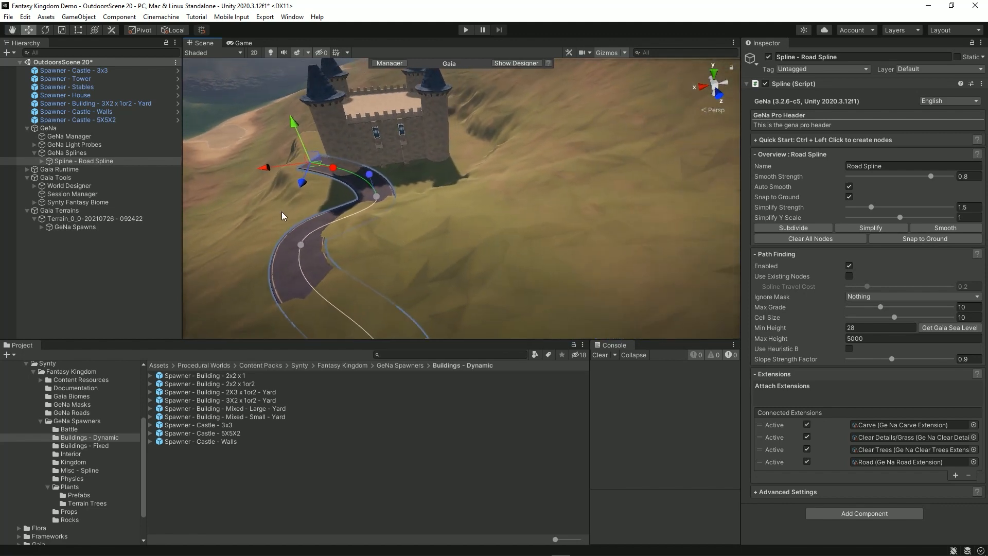
pyautogui.press('a')
pyautogui.moveTo(382, 219); pyautogui.dragTo(384, 219, button='right')
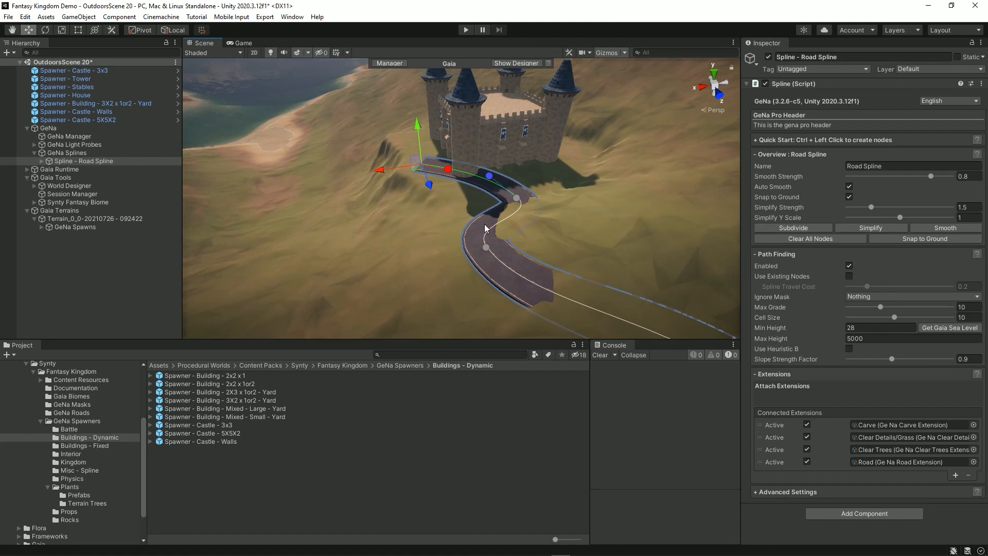
pyautogui.click(517, 201)
pyautogui.moveTo(517, 202); pyautogui.dragTo(438, 208)
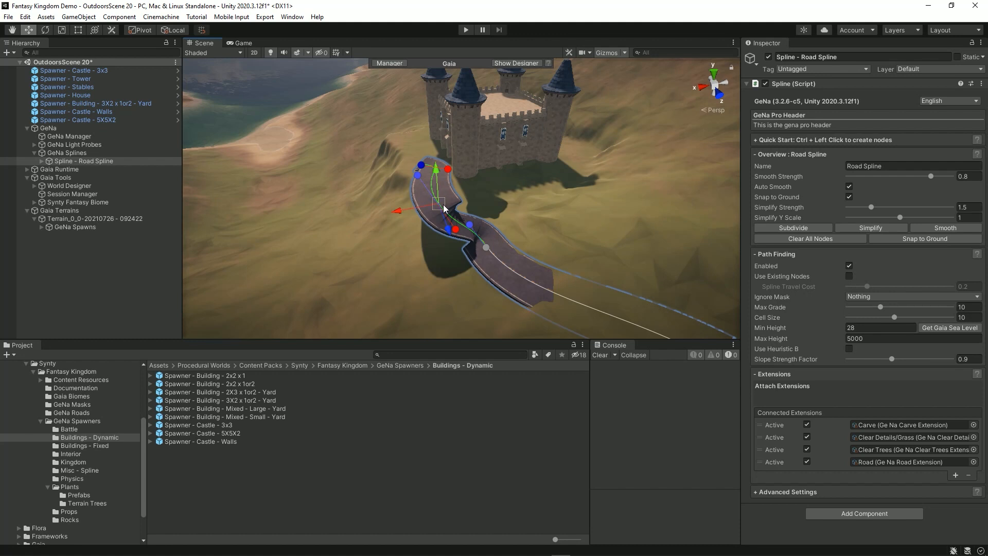
pyautogui.click(903, 241)
# Step: Smooth the road spline and shift the tangent handle of its end node in front of the small castle
pyautogui.keyDown('alt'); pyautogui.moveTo(609, 231); pyautogui.dragTo(536, 181); pyautogui.keyUp('alt')
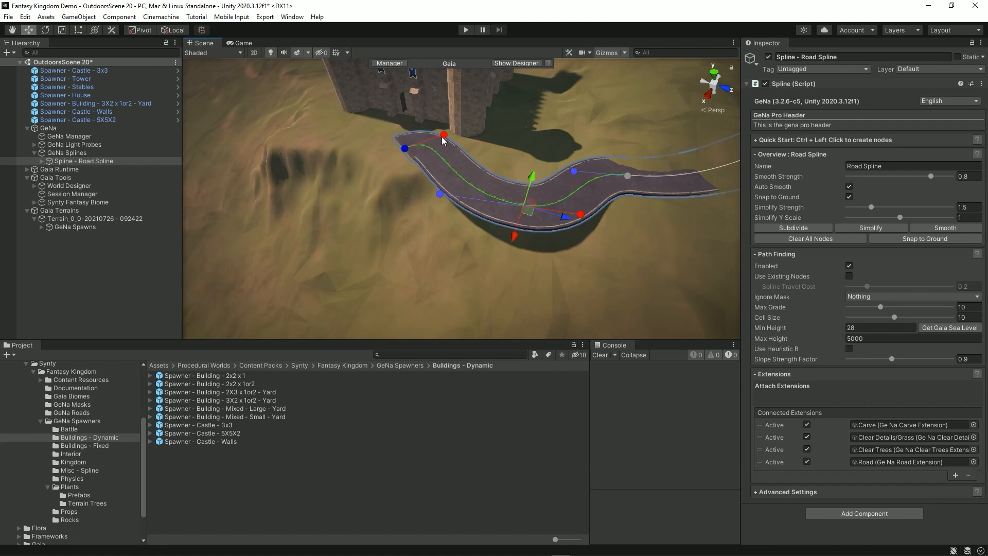
pyautogui.click(406, 151)
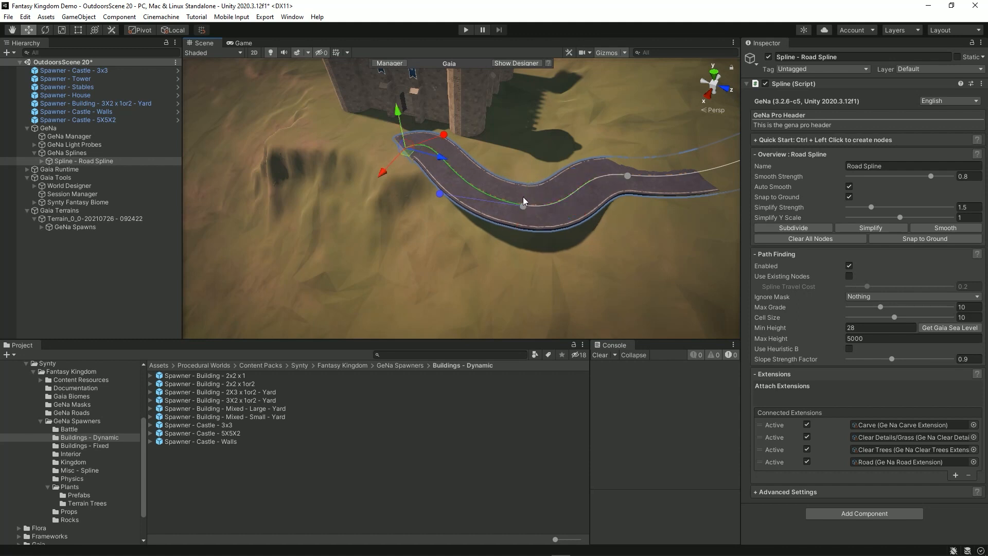
pyautogui.click(924, 228)
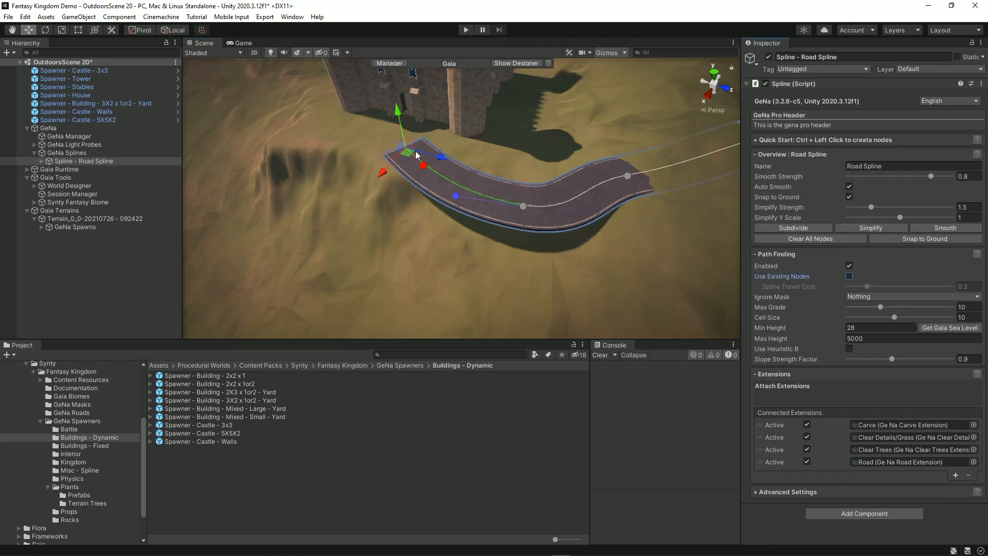
pyautogui.click(424, 166)
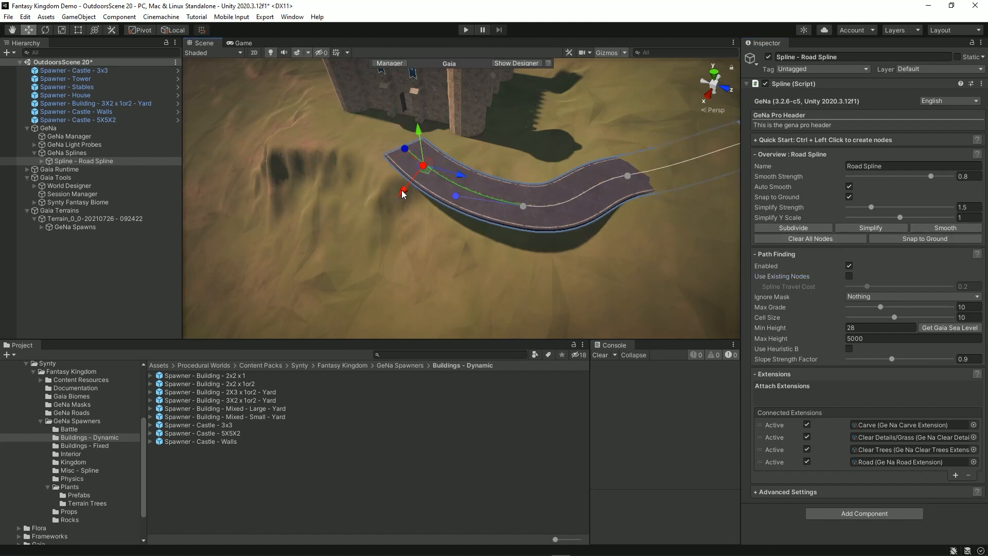
pyautogui.moveTo(403, 192); pyautogui.dragTo(418, 171)
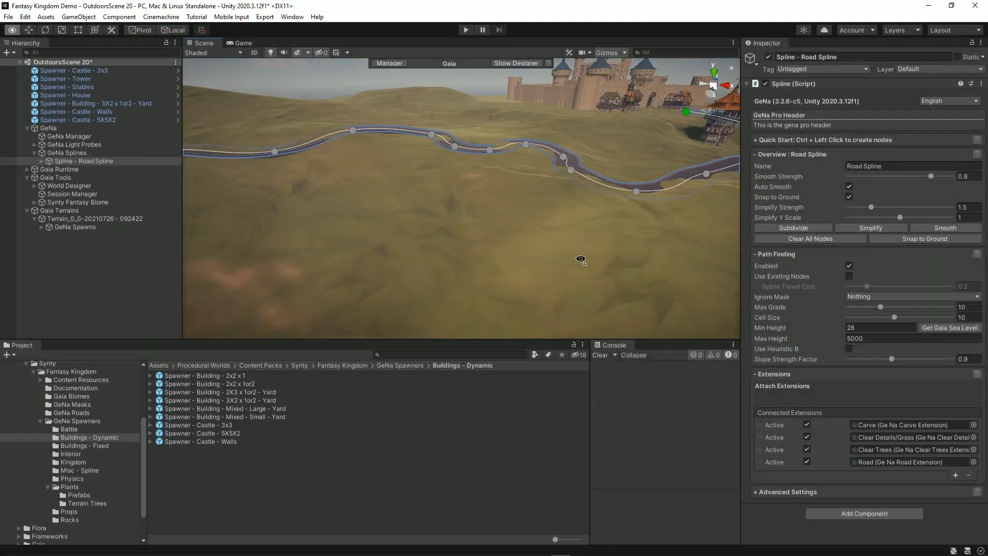
# Step: Branch a side road off the node midway between the castles, placing three path-found nodes towards the distant hills
pyautogui.keyDown('alt'); pyautogui.moveTo(580, 261); pyautogui.dragTo(379, 102); pyautogui.keyUp('alt')
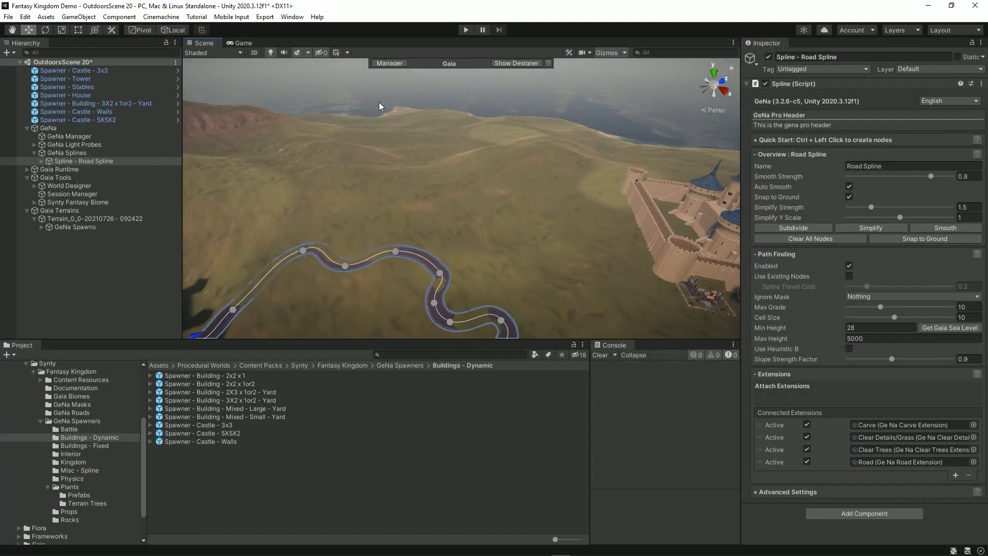
pyautogui.click(395, 249)
pyautogui.keyDown('ctrl'); pyautogui.click(457, 194); pyautogui.keyUp('ctrl')
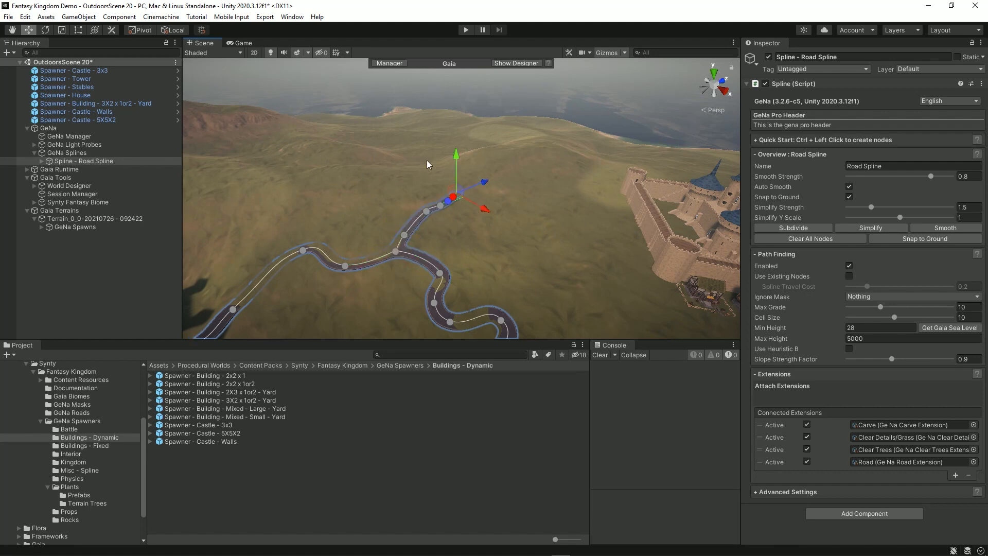
pyautogui.keyDown('ctrl'); pyautogui.click(426, 139); pyautogui.keyUp('ctrl')
pyautogui.keyDown('ctrl'); pyautogui.click(356, 125); pyautogui.keyUp('ctrl')
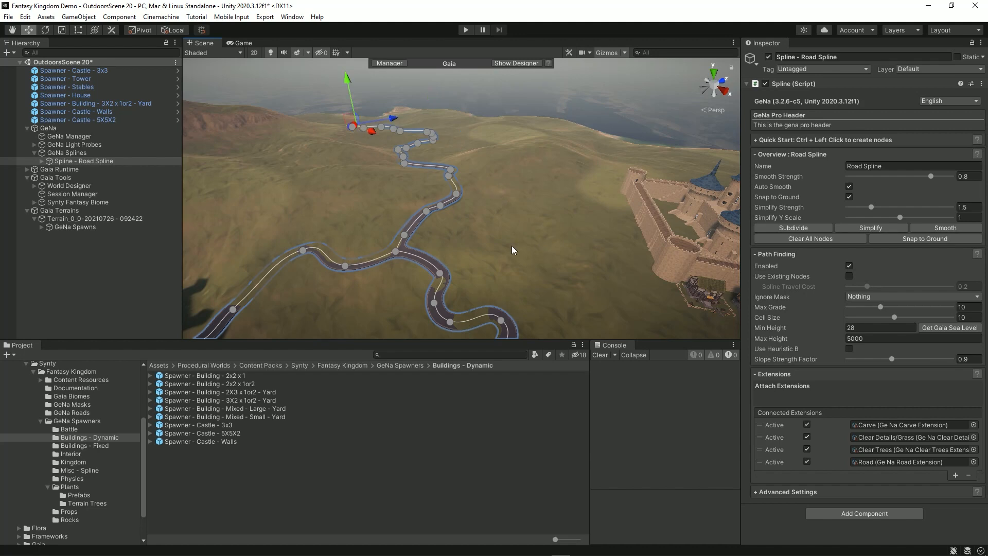
# Step: Snap the branched road spline to the ground and simplify it
pyautogui.moveTo(512, 246); pyautogui.dragTo(601, 299, button='right')
pyautogui.moveTo(520, 280); pyautogui.dragTo(582, 255, button='right')
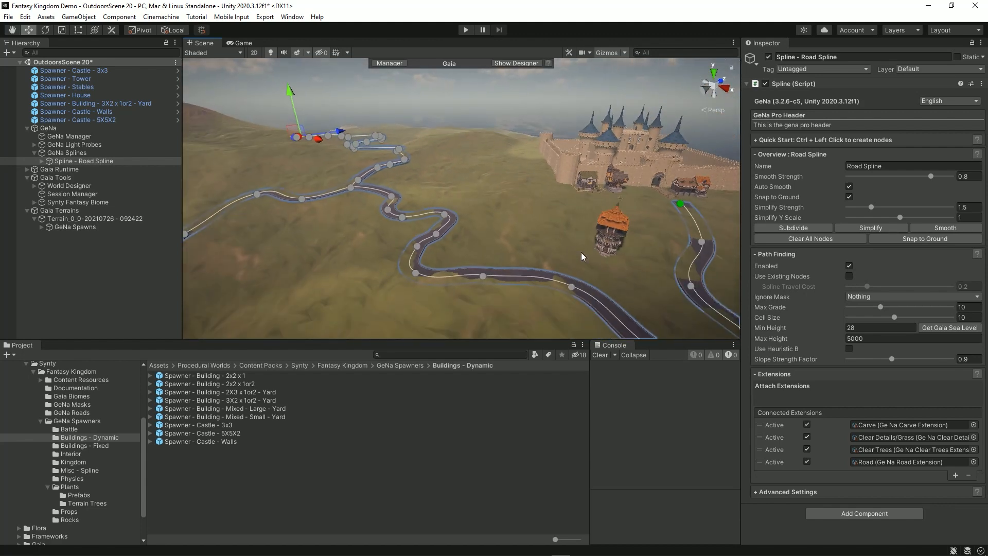
pyautogui.click(915, 239)
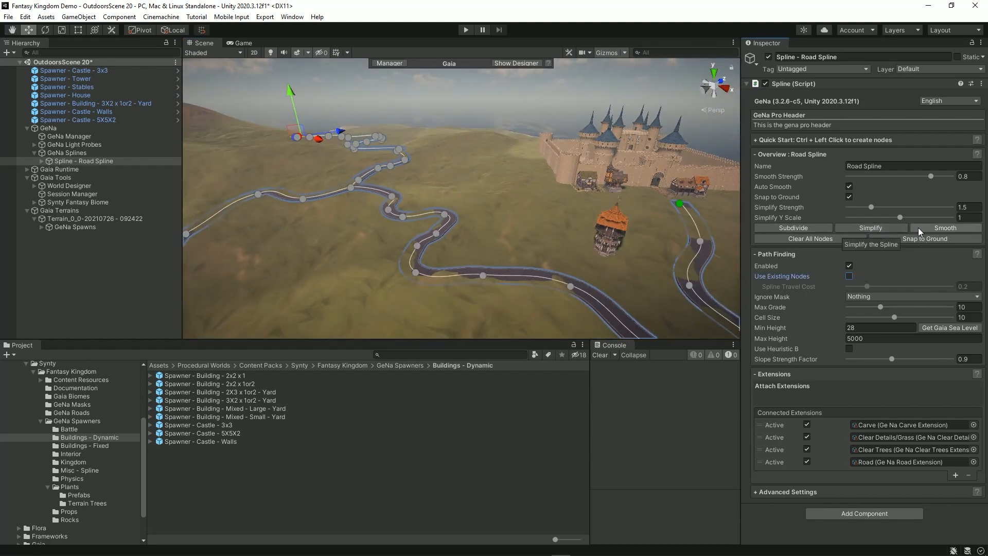
pyautogui.click(882, 227)
# Step: Adjust the tangent handle of the road's end node at the small castle to reshape the approach curve
pyautogui.moveTo(533, 299); pyautogui.dragTo(339, 290, button='right')
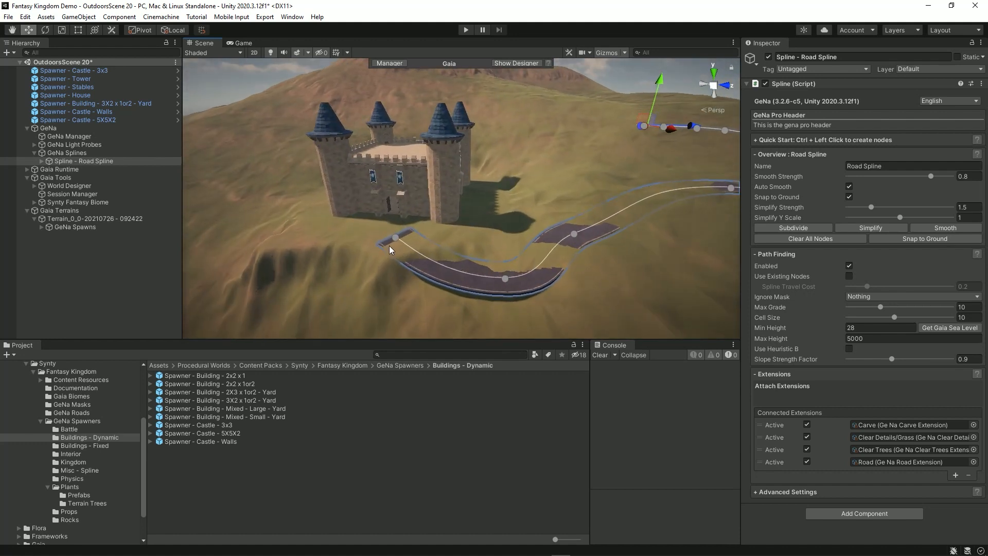
pyautogui.click(396, 238)
pyautogui.click(416, 255)
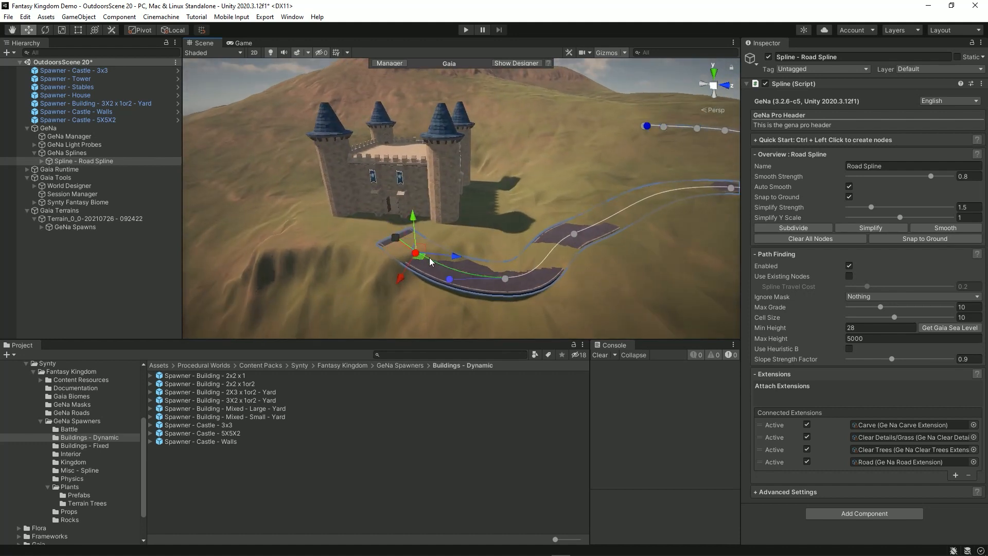
pyautogui.moveTo(418, 256); pyautogui.dragTo(457, 239)
pyautogui.moveTo(560, 297); pyautogui.dragTo(693, 286, button='right')
pyautogui.moveTo(583, 279); pyautogui.dragTo(580, 293, button='right')
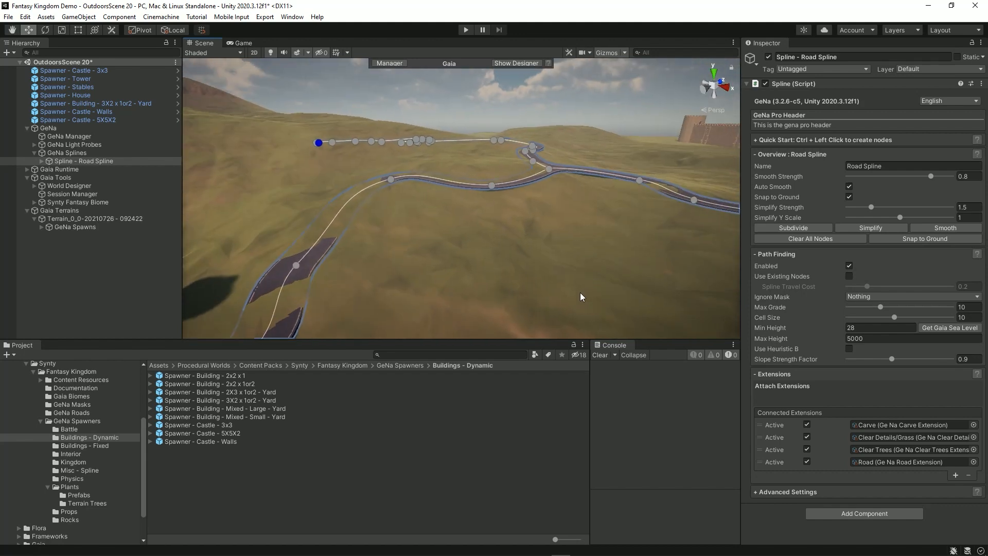
# Step: Turn on the preview of the road spline's Carve extension and inspect the terrain shaping along the road
pyautogui.click(779, 425)
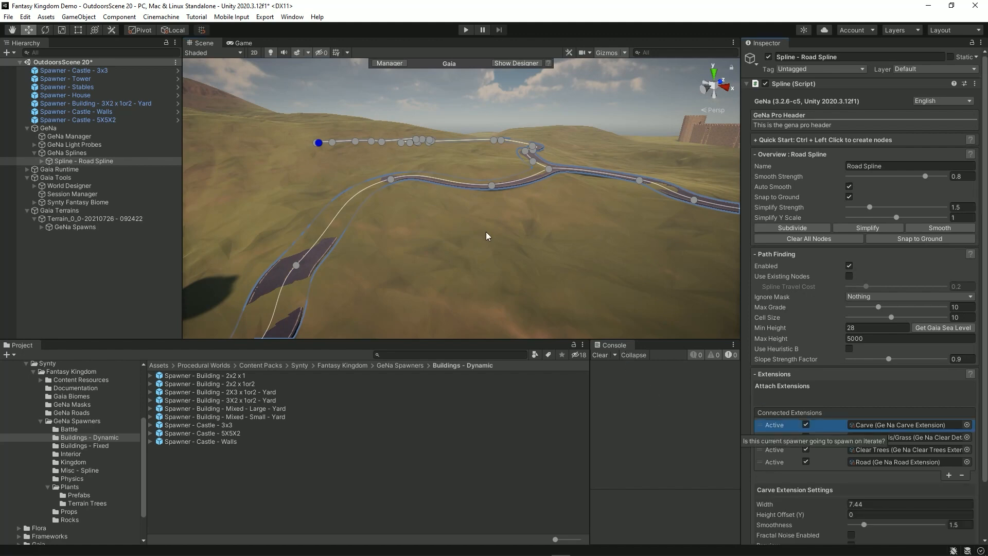
pyautogui.scroll(-3, 876, 436)
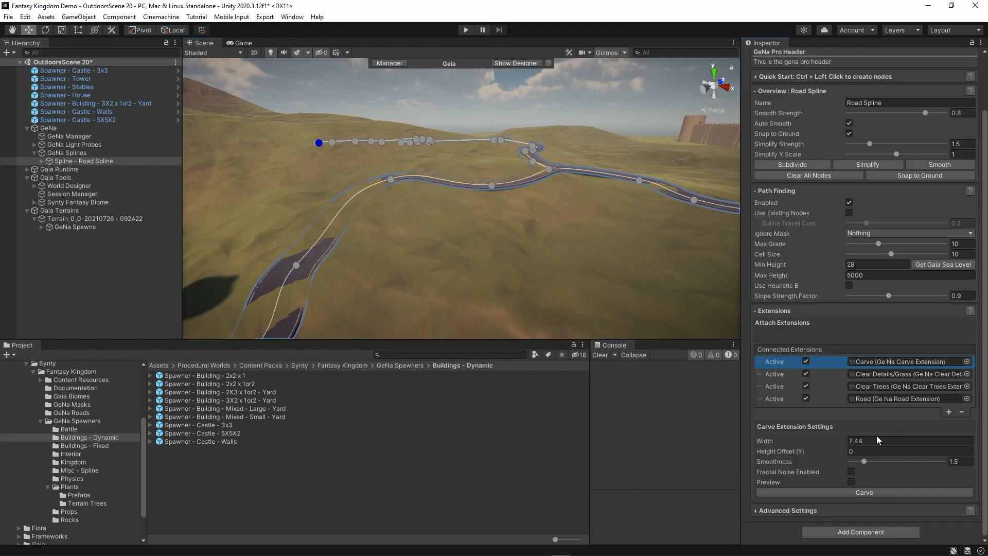
pyautogui.click(852, 482)
pyautogui.moveTo(555, 316); pyautogui.dragTo(774, 285, button='right')
pyautogui.press('w')
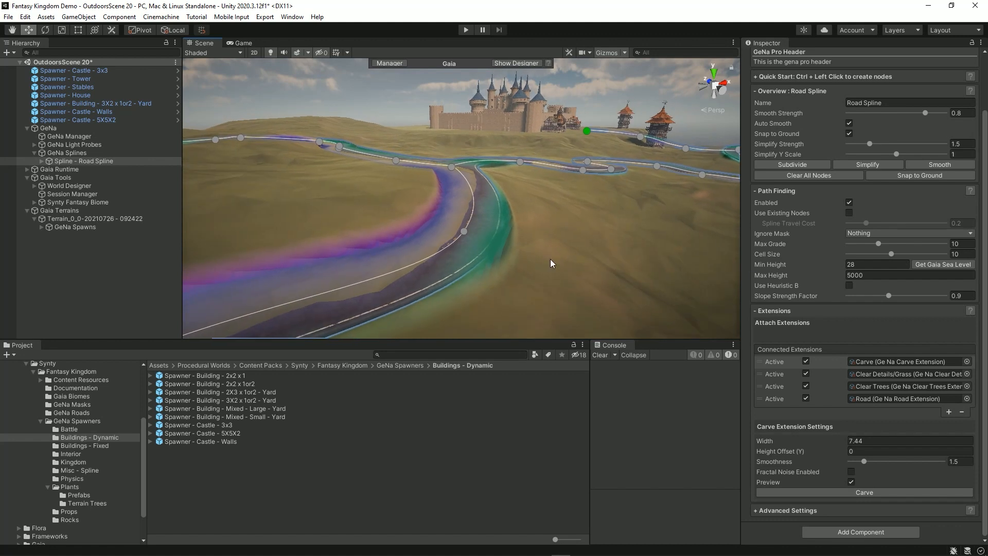
# Step: Set the Carve extension's smoothness to 2 and carve the terrain along the road
pyautogui.click(958, 461)
pyautogui.write('2')
pyautogui.moveTo(619, 266); pyautogui.dragTo(597, 259, button='right')
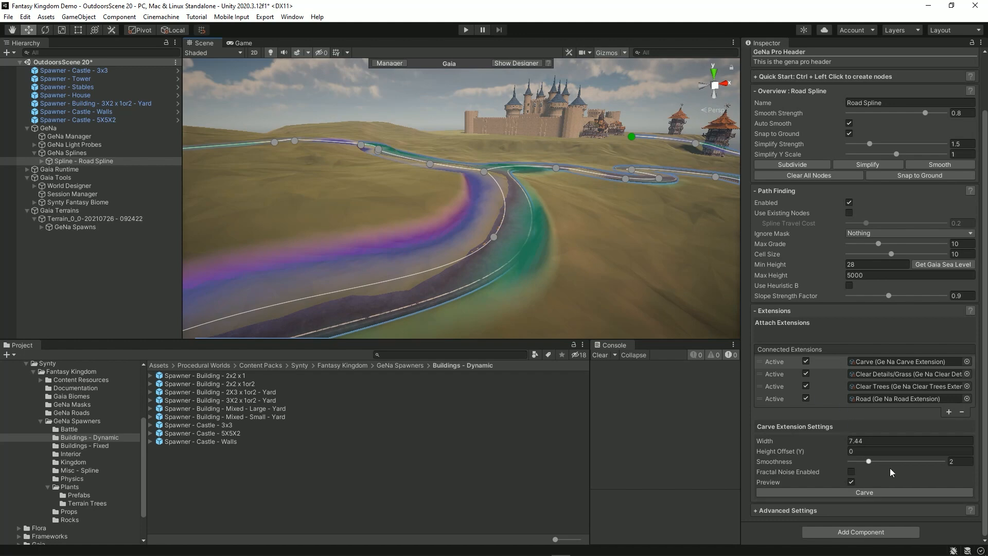
pyautogui.click(859, 492)
pyautogui.click(141, 285)
pyautogui.moveTo(617, 314); pyautogui.dragTo(422, 334, button='right')
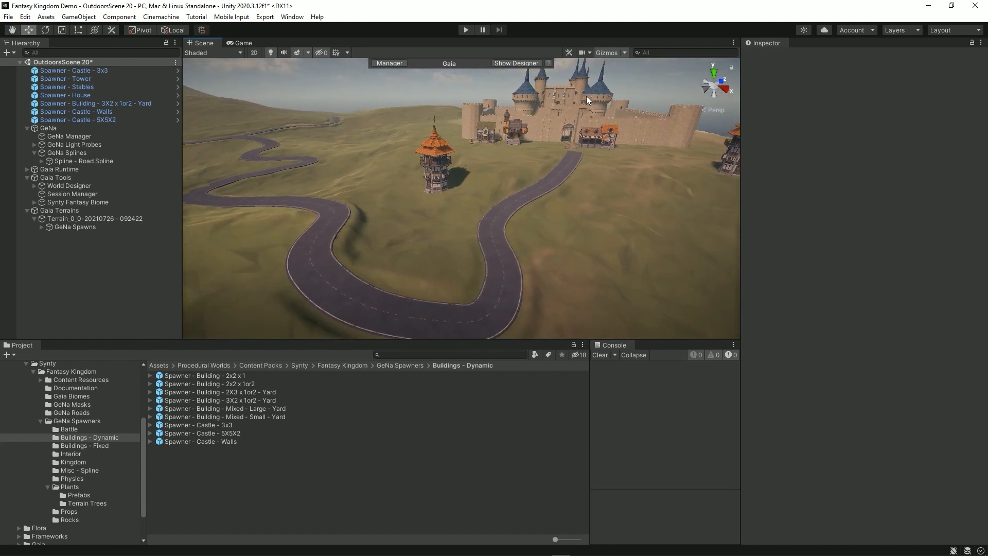
# Step: Assign the Fantasy Muddy Road profile to the Road extension of the road spline
pyautogui.click(498, 295)
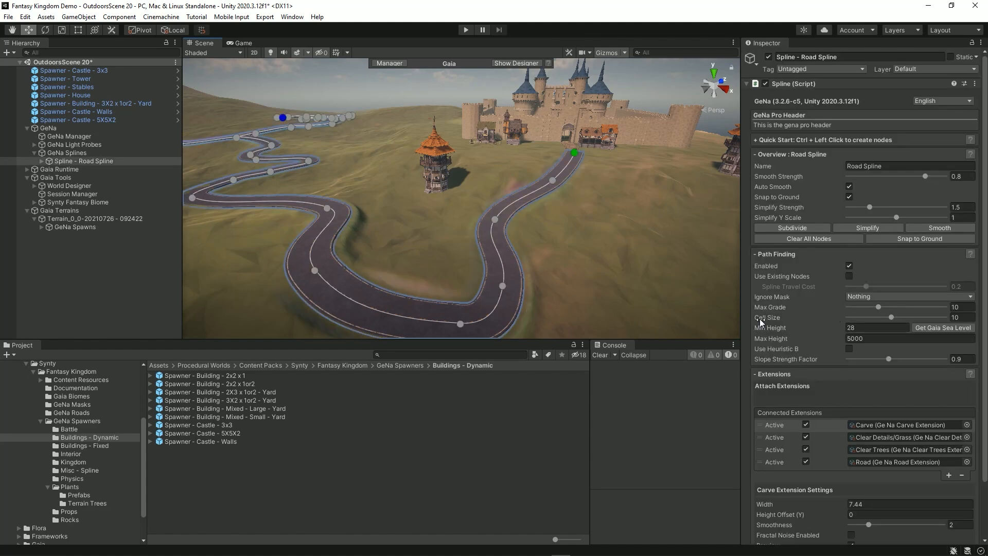
pyautogui.scroll(-3, 871, 344)
pyautogui.click(776, 398)
pyautogui.scroll(-3, 803, 297)
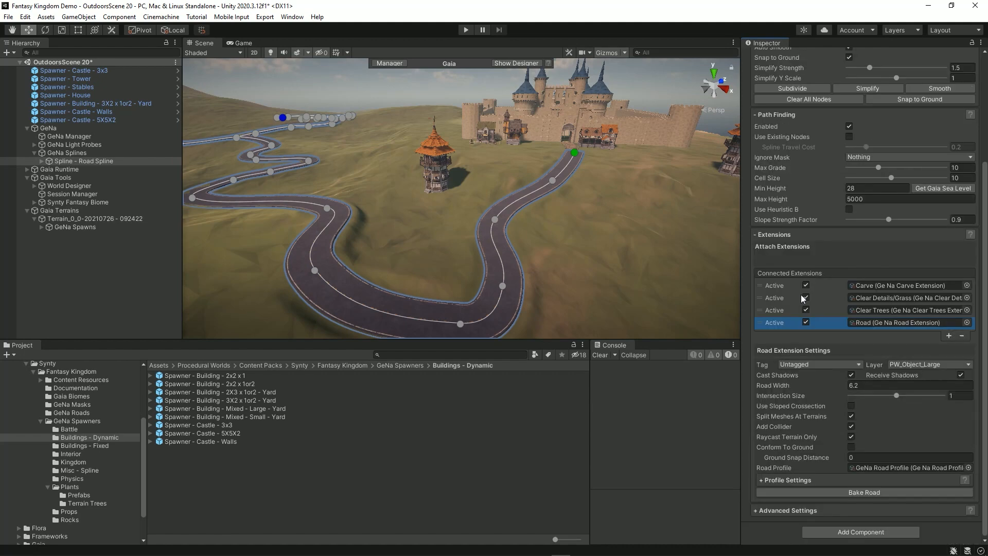
pyautogui.click(968, 468)
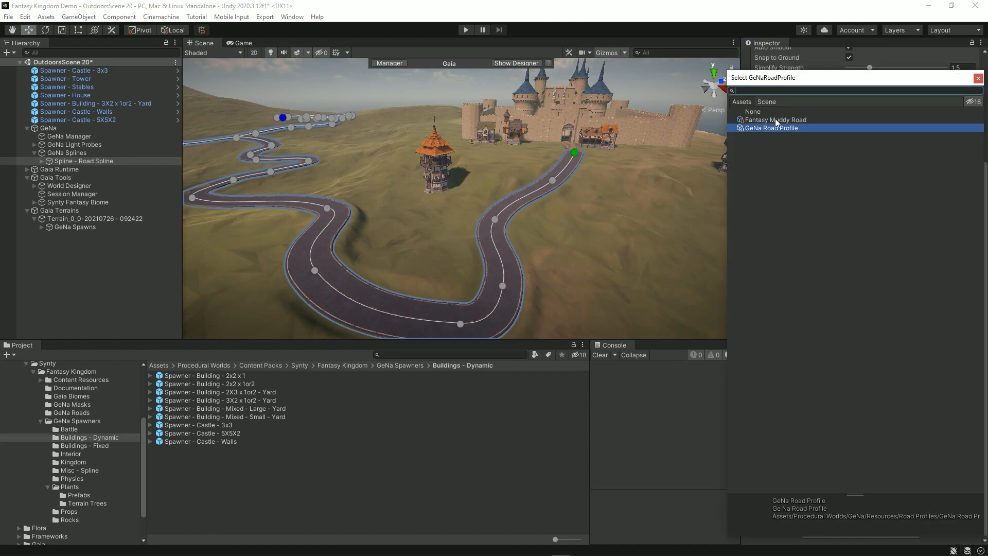
pyautogui.doubleClick(775, 119)
pyautogui.moveTo(591, 260); pyautogui.dragTo(512, 253, button='right')
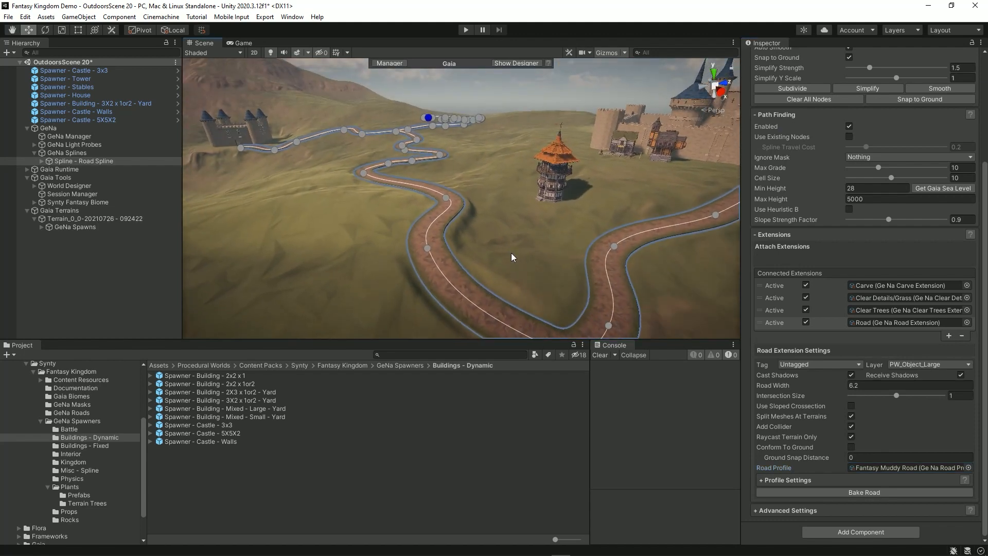
pyautogui.click(109, 278)
# Step: Enable Use Sloped Crossection in the Road extension so the road edges blend into the terrain
pyautogui.moveTo(356, 283); pyautogui.dragTo(434, 180, button='right')
pyautogui.press('w')
pyautogui.click(412, 176)
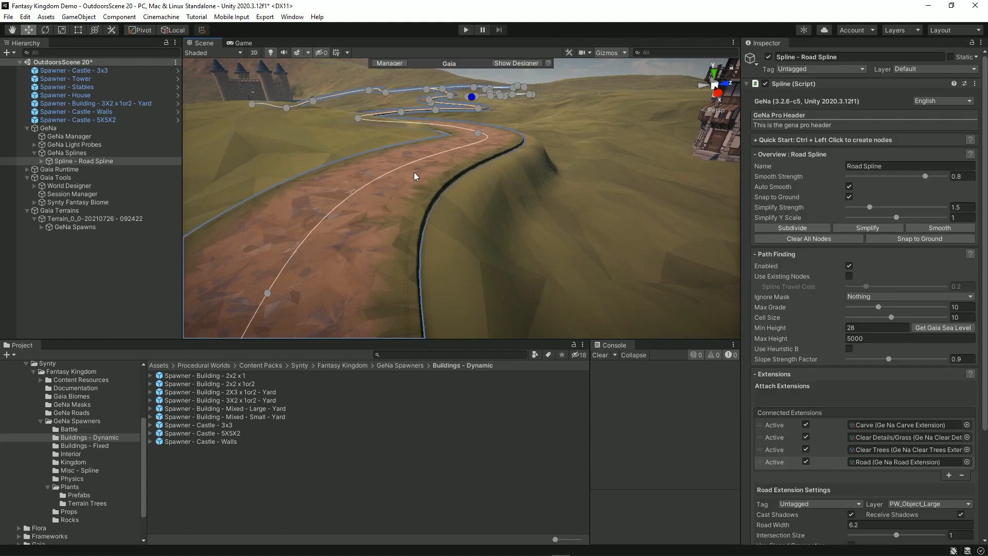
pyautogui.scroll(-5, 873, 439)
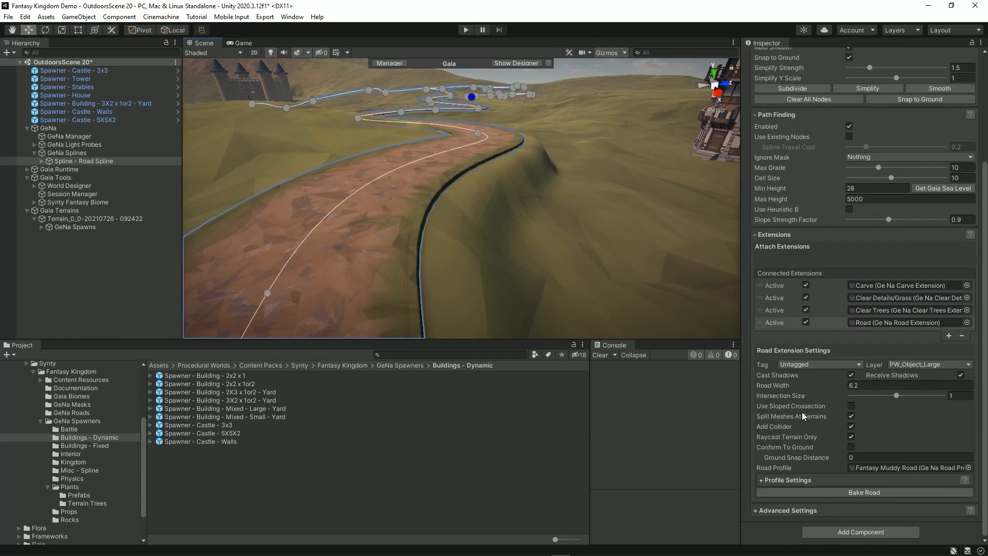
pyautogui.click(850, 406)
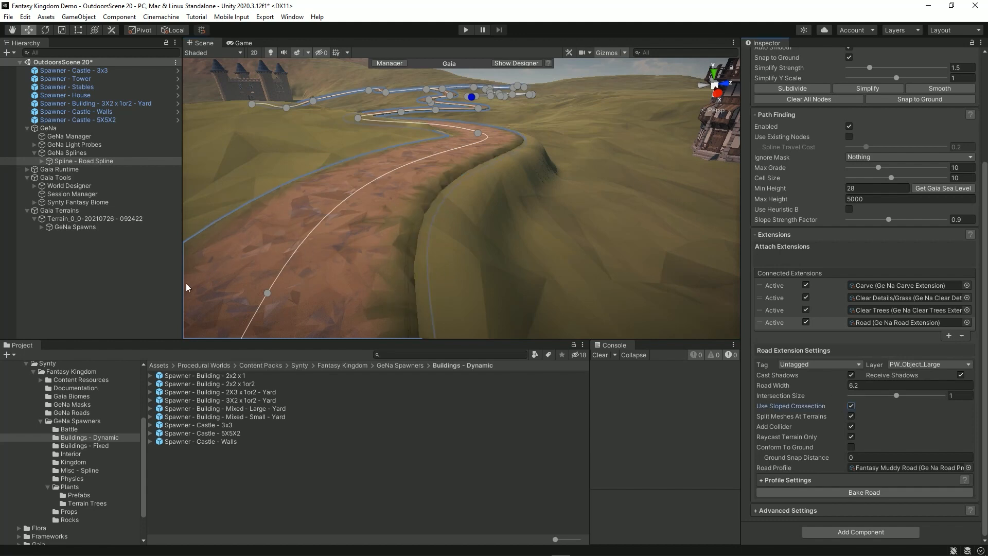
pyautogui.click(80, 272)
pyautogui.moveTo(444, 263); pyautogui.dragTo(462, 301, button='right')
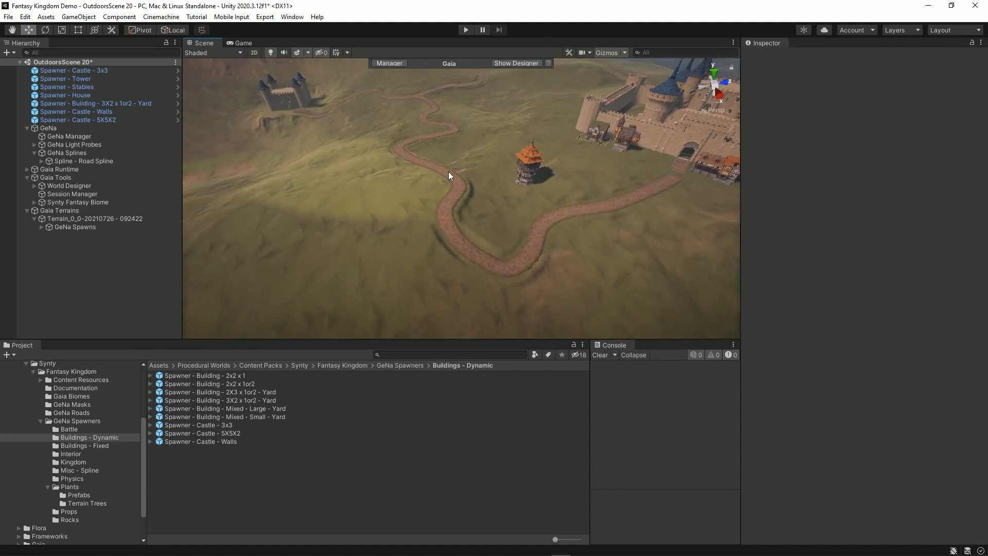
# Step: Add a plain GeNa spline to the scene for the area before the large castle's gate
pyautogui.moveTo(396, 147); pyautogui.dragTo(465, 205, button='right')
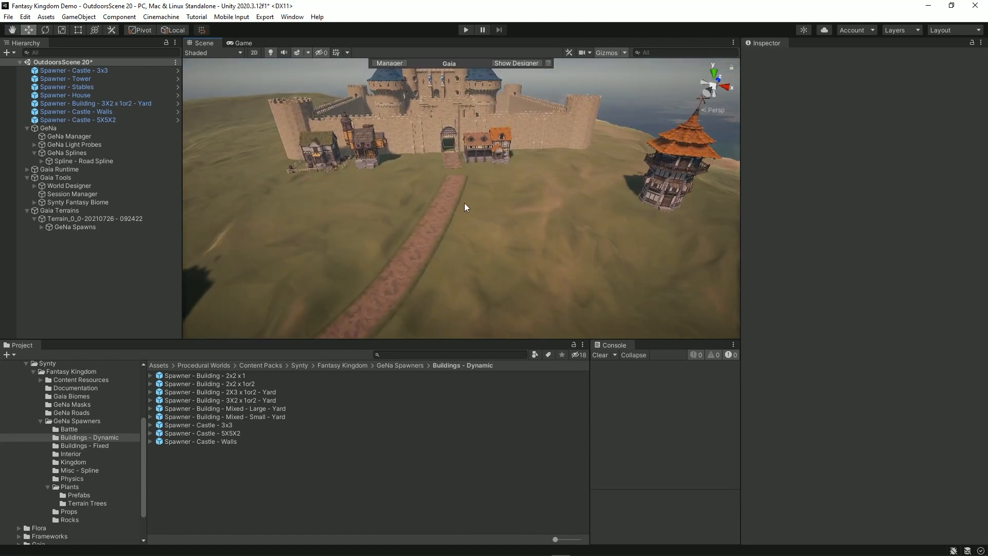
pyautogui.moveTo(502, 245); pyautogui.dragTo(443, 276, button='right')
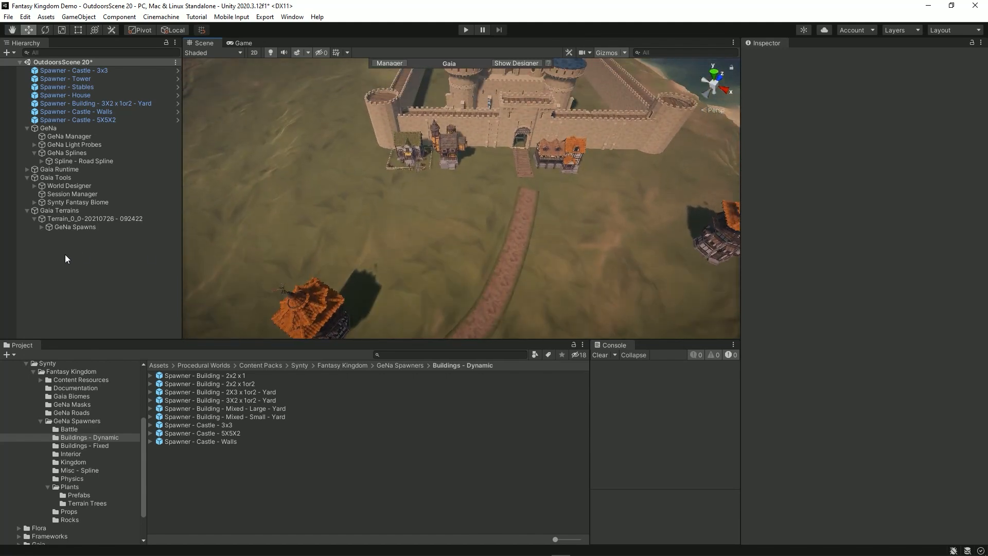
pyautogui.rightClick(65, 255)
pyautogui.click(119, 517)
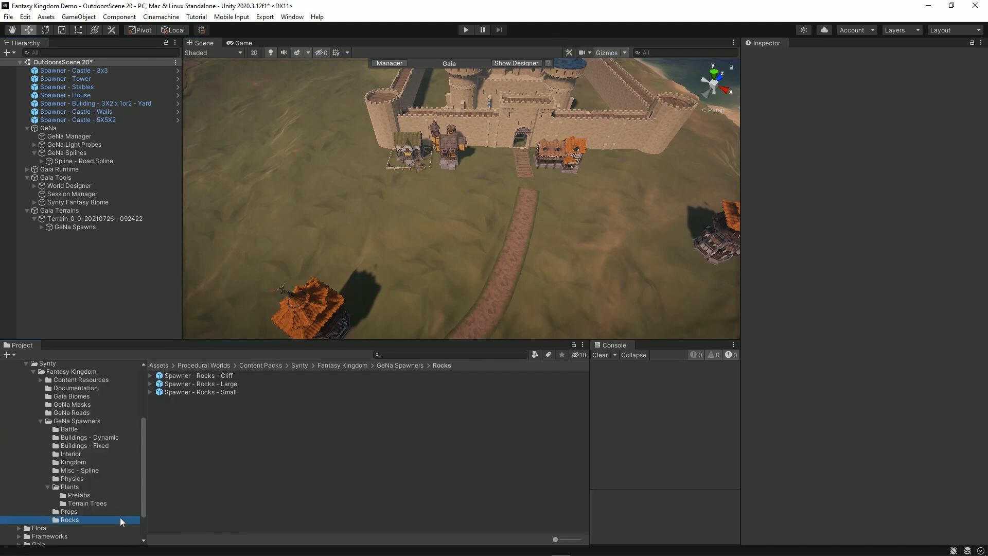
pyautogui.rightClick(59, 281)
pyautogui.moveTo(113, 524)
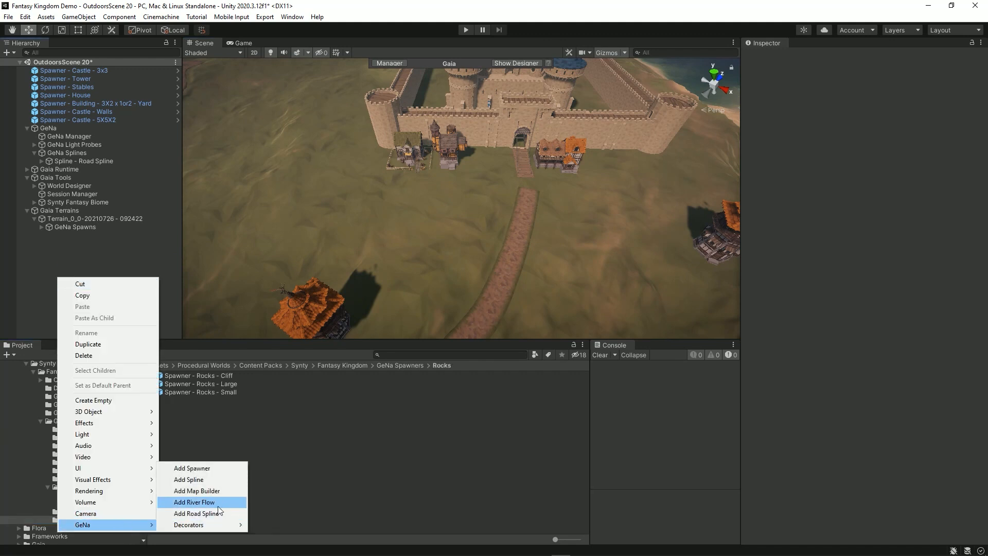
pyautogui.click(190, 479)
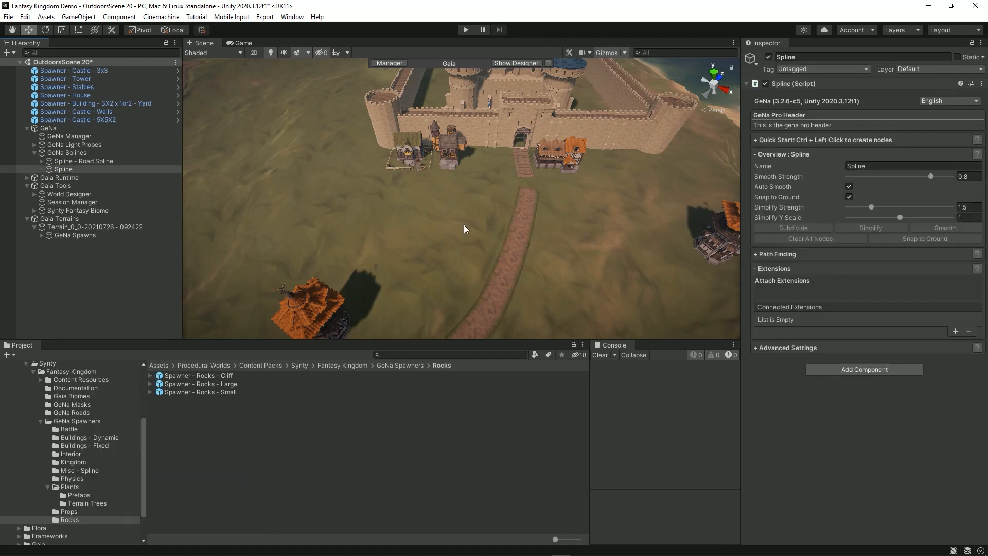
pyautogui.keyDown('ctrl'); pyautogui.click(486, 274); pyautogui.keyUp('ctrl')
pyautogui.keyDown('ctrl'); pyautogui.click(366, 258); pyautogui.keyUp('ctrl')
pyautogui.keyDown('ctrl'); pyautogui.click(295, 249); pyautogui.keyUp('ctrl')
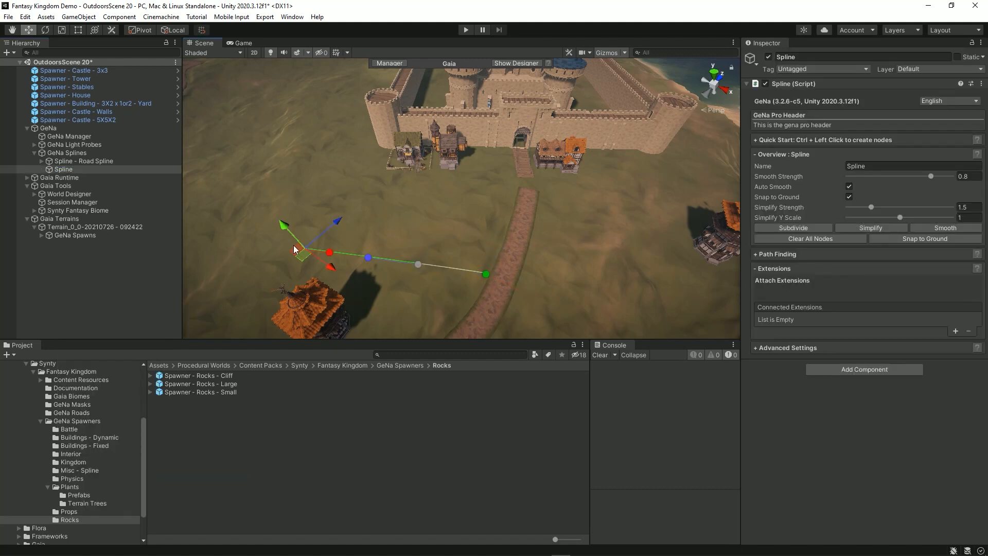
pyautogui.hotkey('ctrl', 'z')
pyautogui.hotkey('ctrl', 'z')
pyautogui.hotkey('ctrl', 'z')
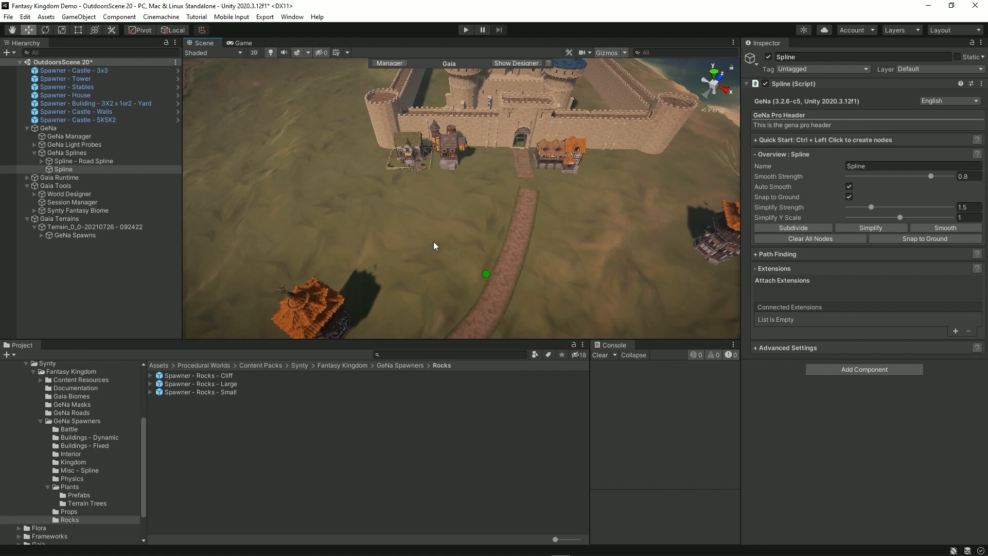
# Step: Enable Path Finding on the spline and lay its nodes from the muddy road past the tower onto the open hillside
pyautogui.click(788, 254)
pyautogui.click(849, 266)
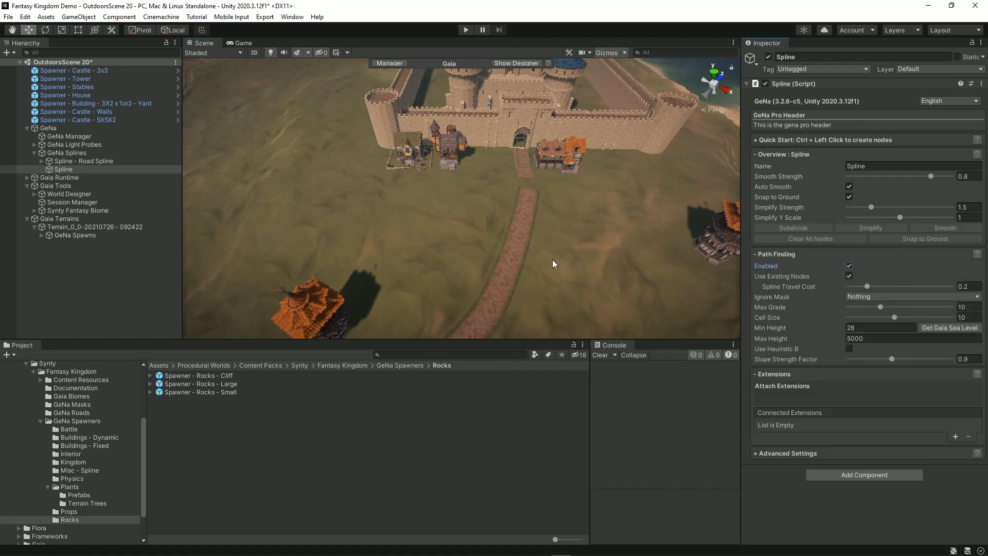
pyautogui.keyDown('ctrl'); pyautogui.click(476, 289); pyautogui.keyUp('ctrl')
pyautogui.keyDown('ctrl'); pyautogui.click(400, 266); pyautogui.keyUp('ctrl')
pyautogui.keyDown('ctrl'); pyautogui.click(294, 256); pyautogui.keyUp('ctrl')
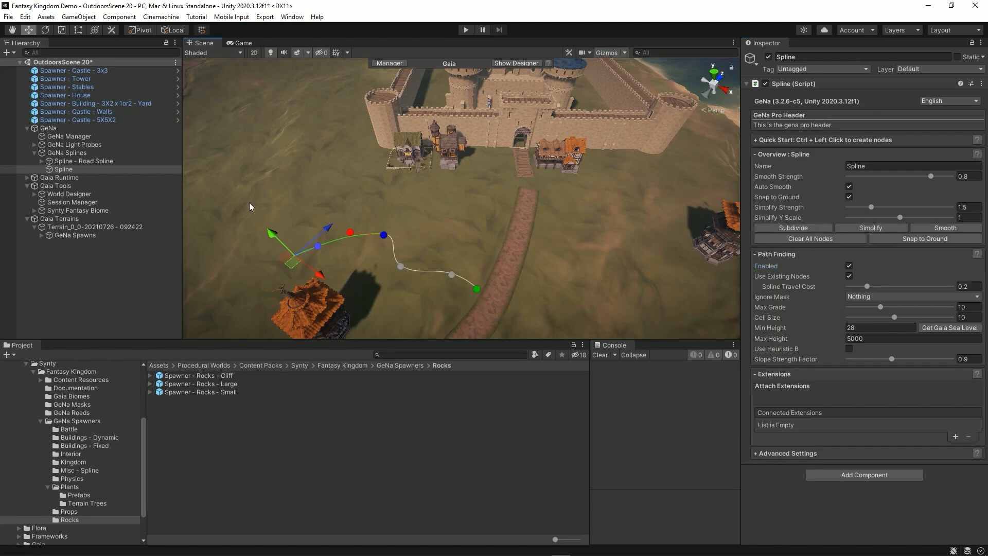
pyautogui.keyDown('ctrl'); pyautogui.click(240, 170); pyautogui.keyUp('ctrl')
pyautogui.moveTo(401, 180); pyautogui.dragTo(344, 138, button='right')
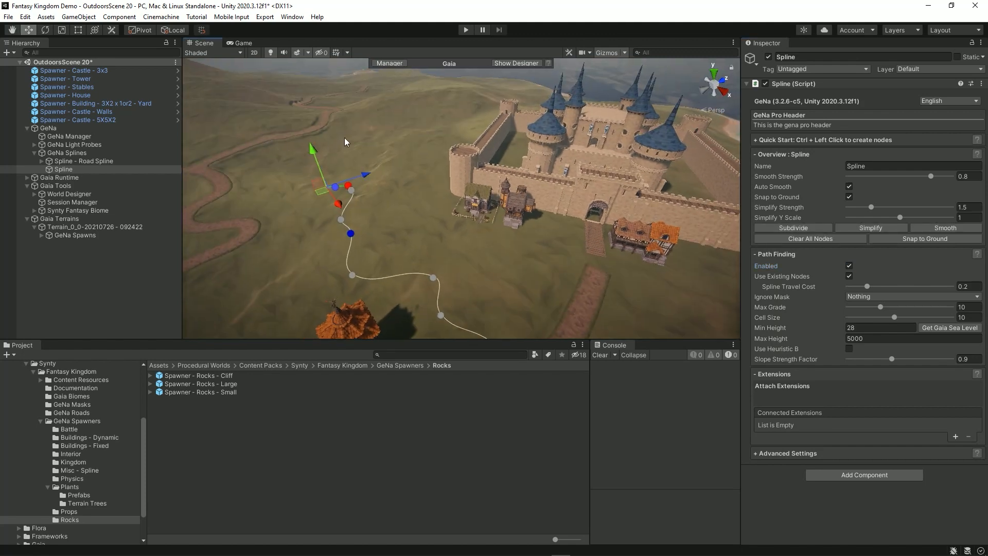
pyautogui.keyDown('ctrl'); pyautogui.click(329, 134); pyautogui.keyUp('ctrl')
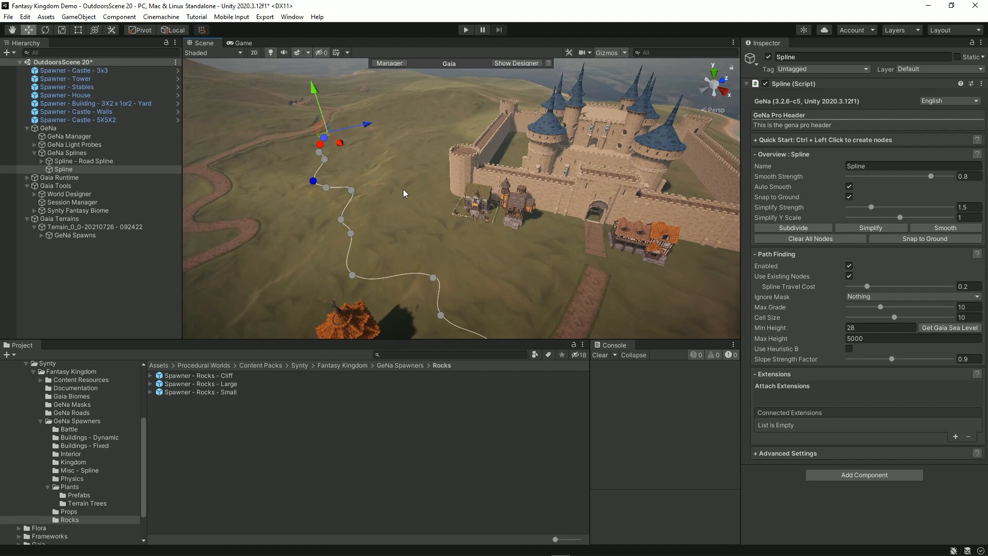
# Step: Branch the spline from one of its middle nodes toward the open ground beside the large castle's wall
pyautogui.moveTo(403, 189); pyautogui.dragTo(223, 223, button='right')
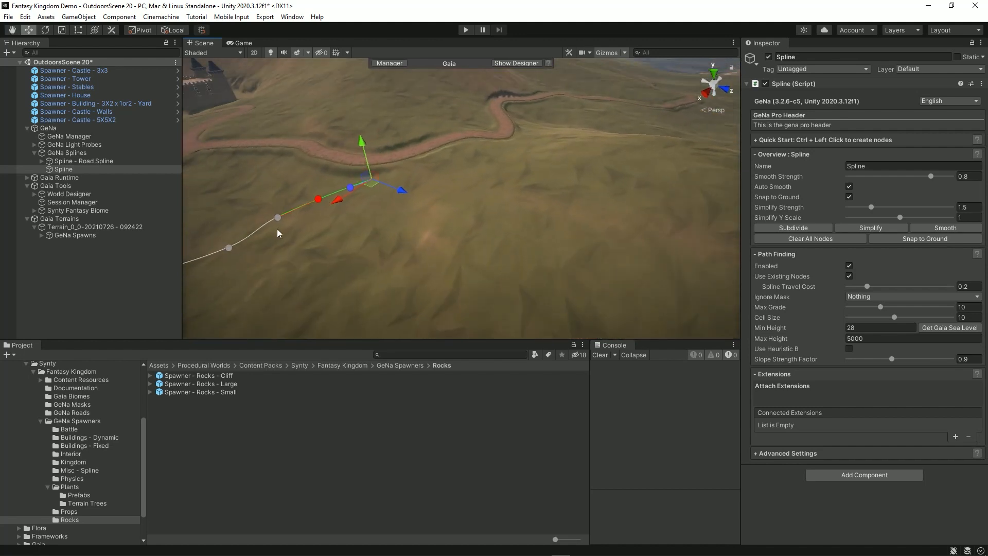
pyautogui.keyDown('alt'); pyautogui.moveTo(542, 270); pyautogui.dragTo(298, 270); pyautogui.keyUp('alt')
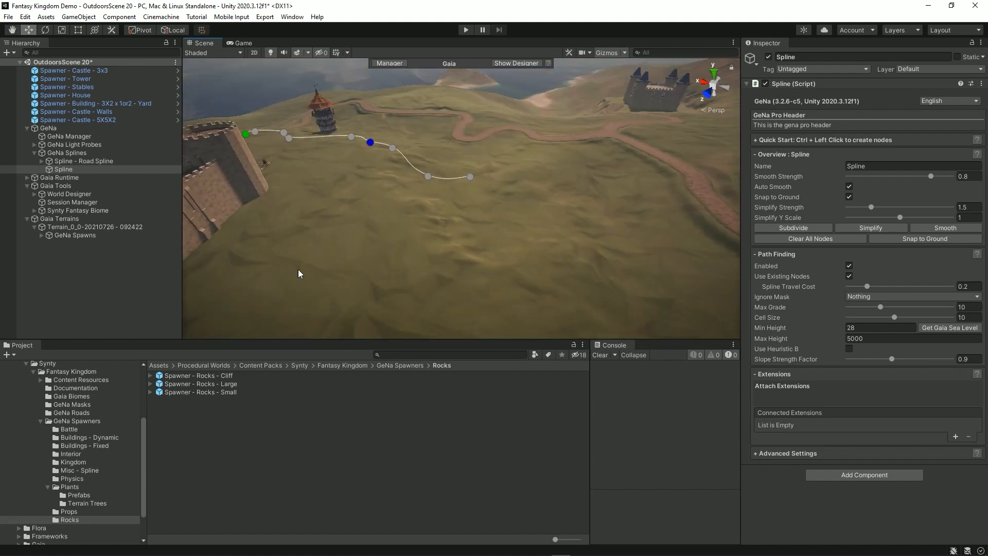
pyautogui.keyDown('ctrl'); pyautogui.click(459, 281); pyautogui.keyUp('ctrl')
pyautogui.click(468, 177)
pyautogui.click(452, 287)
pyautogui.hotkey('ctrl', 'z')
pyautogui.click(470, 177)
pyautogui.keyDown('ctrl'); pyautogui.click(468, 263); pyautogui.keyUp('ctrl')
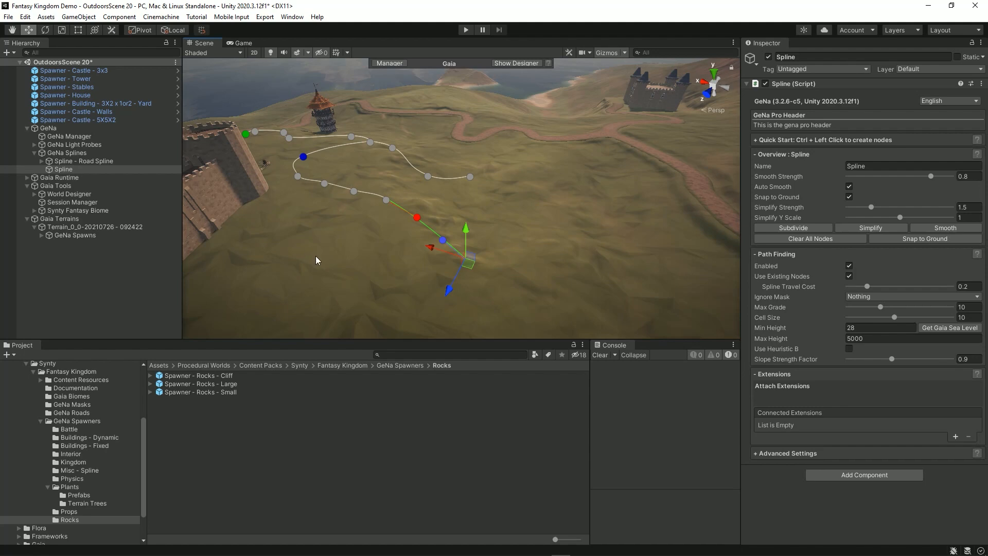
# Step: Extend the spline's branch with two more nodes across the hillside beside the castle
pyautogui.moveTo(316, 255); pyautogui.dragTo(301, 288, button='right')
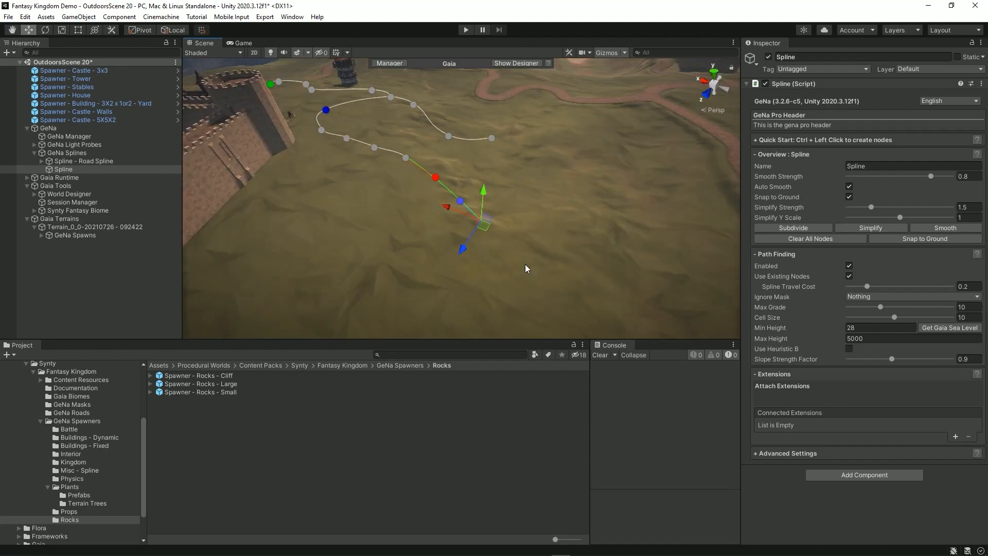
pyautogui.moveTo(525, 264); pyautogui.dragTo(600, 292, button='right')
pyautogui.keyDown('ctrl'); pyautogui.click(612, 259); pyautogui.keyUp('ctrl')
pyautogui.moveTo(659, 246); pyautogui.dragTo(657, 197, button='right')
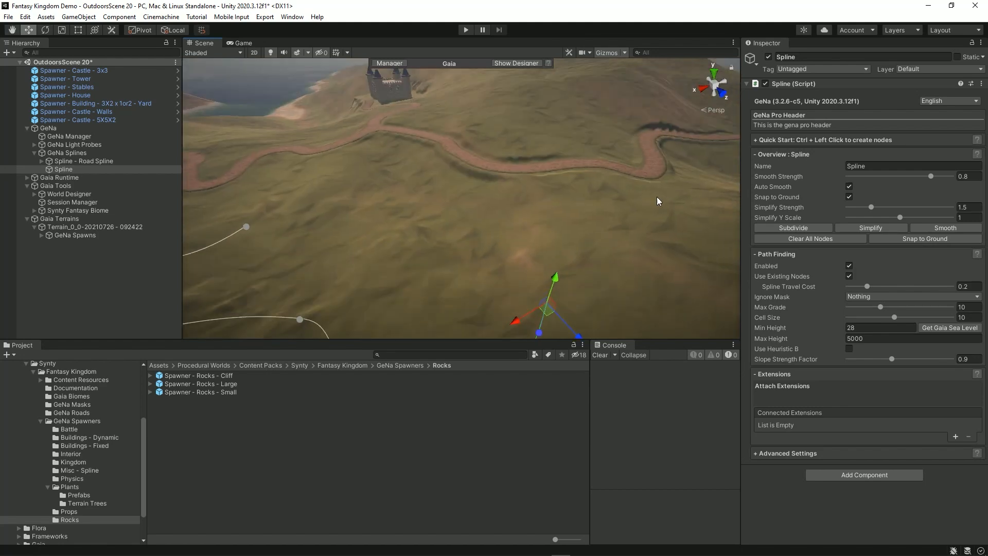
pyautogui.keyDown('ctrl'); pyautogui.click(542, 177); pyautogui.keyUp('ctrl')
pyautogui.moveTo(534, 248); pyautogui.dragTo(646, 284, button='right')
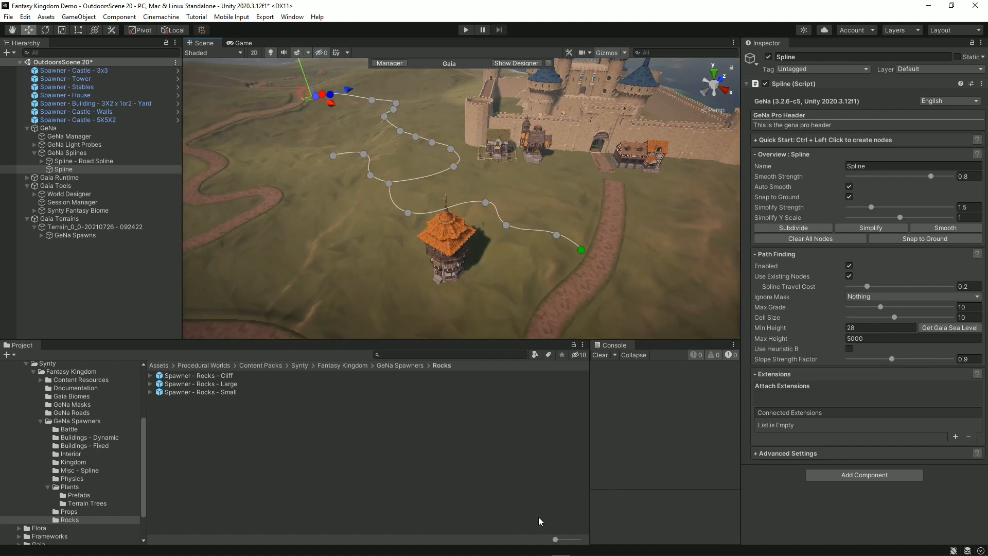
# Step: Attach the Path Brick 7 spawner from the Misc - Spline folder to the spline as an extension and spawn the bricks
pyautogui.click(88, 470)
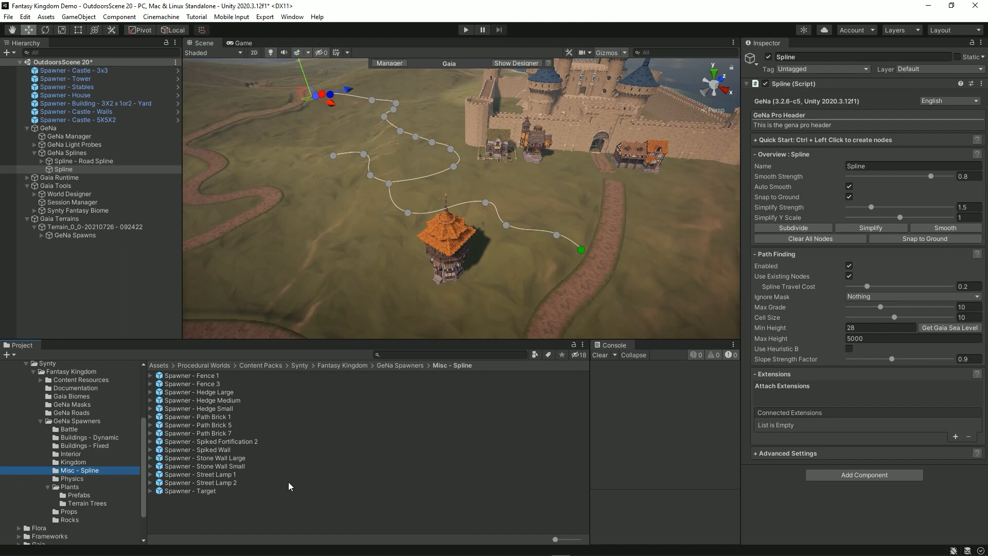
pyautogui.moveTo(223, 433); pyautogui.dragTo(875, 399)
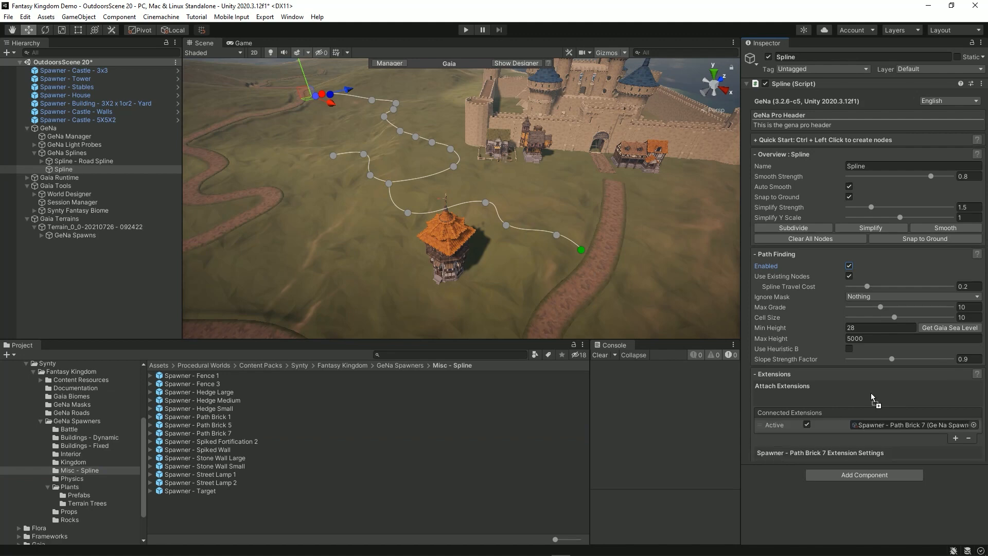
pyautogui.moveTo(638, 275); pyautogui.dragTo(579, 250, button='right')
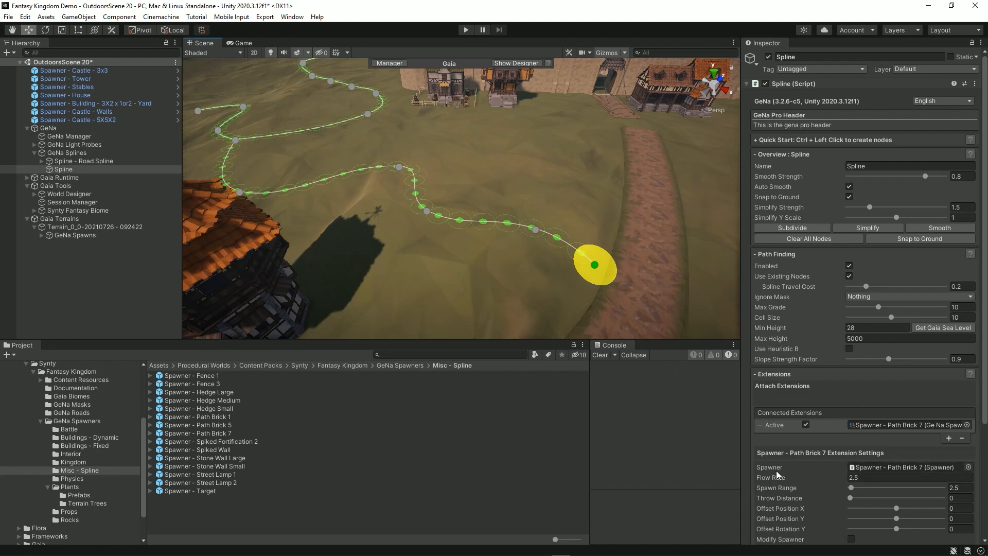
pyautogui.scroll(-5, 787, 472)
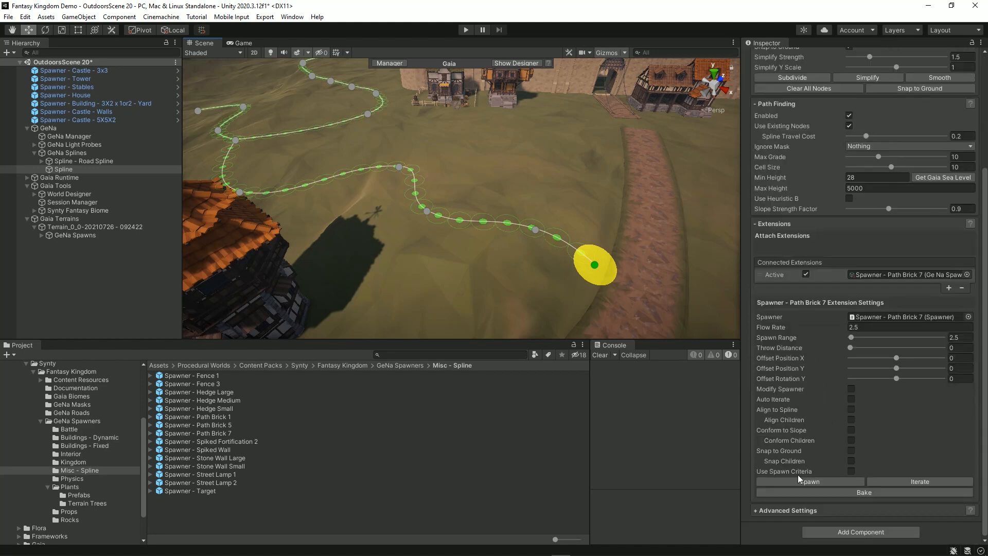
pyautogui.click(832, 484)
pyautogui.moveTo(496, 294); pyautogui.dragTo(346, 287, button='right')
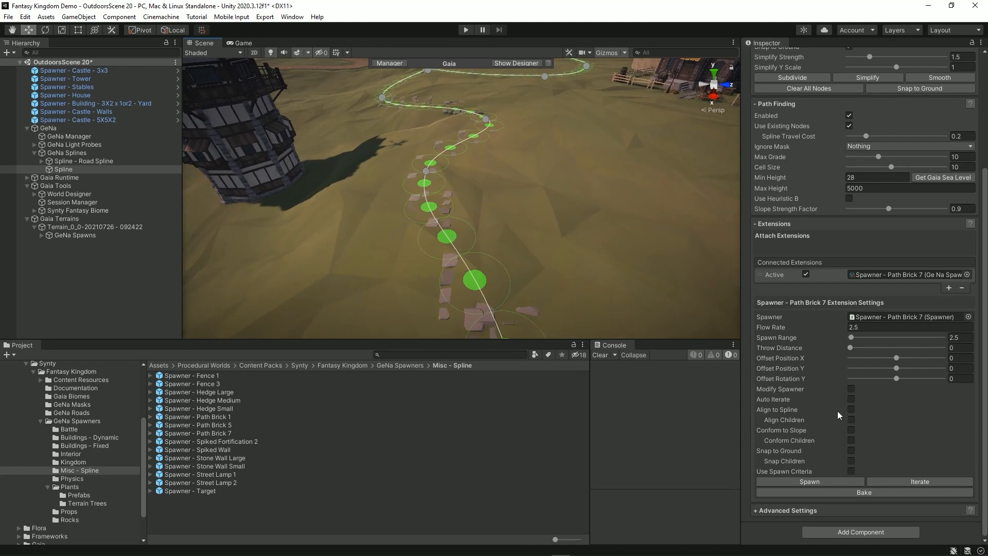
# Step: Enable Align to Spline, Conform to Slope and Snap to Ground for the Path Brick 7 extension and inspect the brick path
pyautogui.click(851, 410)
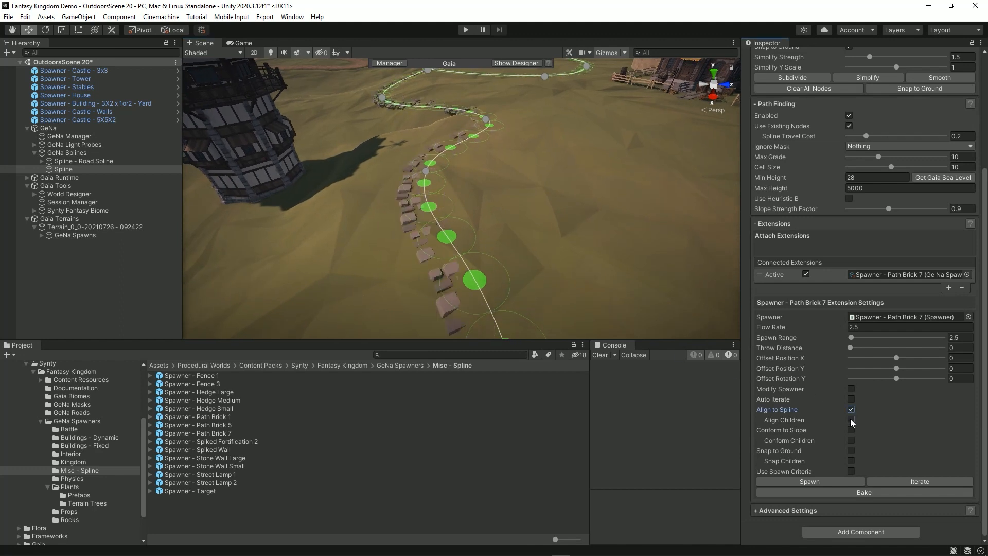
pyautogui.click(850, 431)
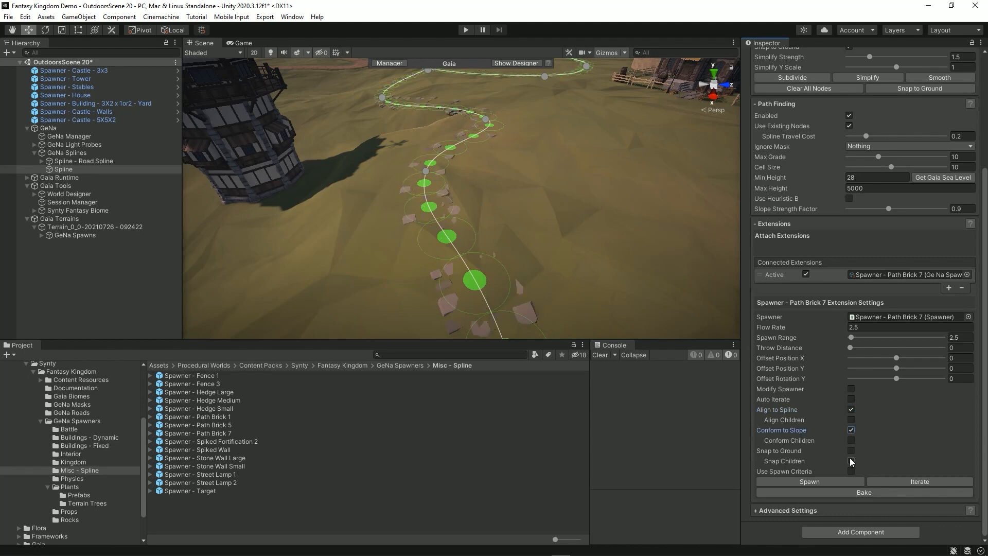
pyautogui.click(850, 451)
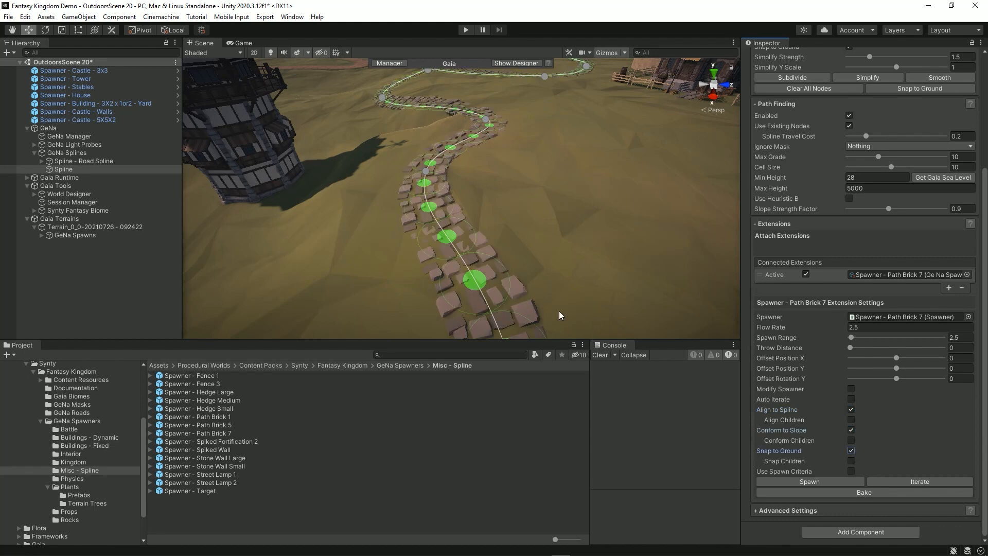
pyautogui.click(72, 313)
pyautogui.press('s')
pyautogui.moveTo(482, 219); pyautogui.dragTo(543, 206, button='right')
pyautogui.press('w')
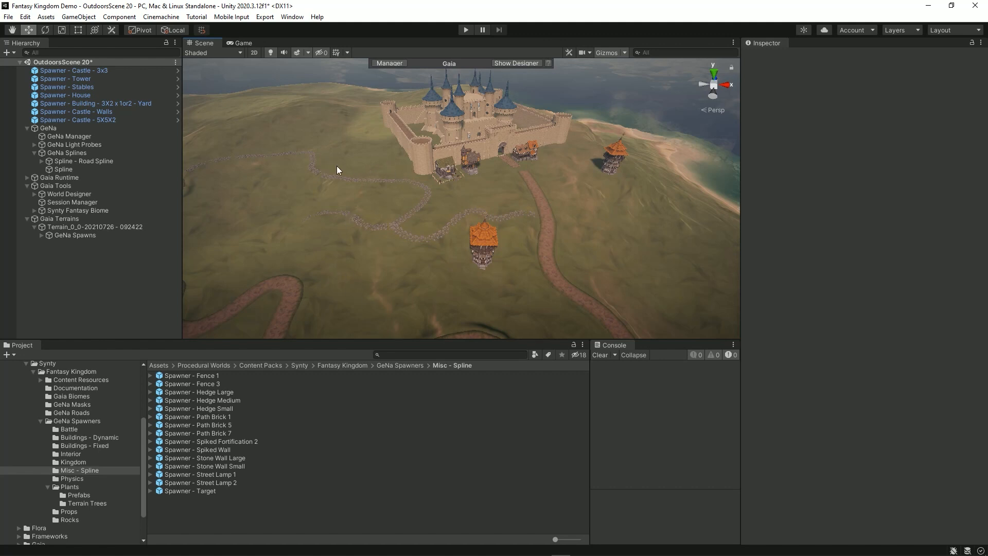
# Step: Add another plain GeNa spline for the strip of ground between the brick path and the castle wall
pyautogui.moveTo(316, 152); pyautogui.dragTo(494, 289, button='right')
pyautogui.rightClick(85, 274)
pyautogui.moveTo(159, 521)
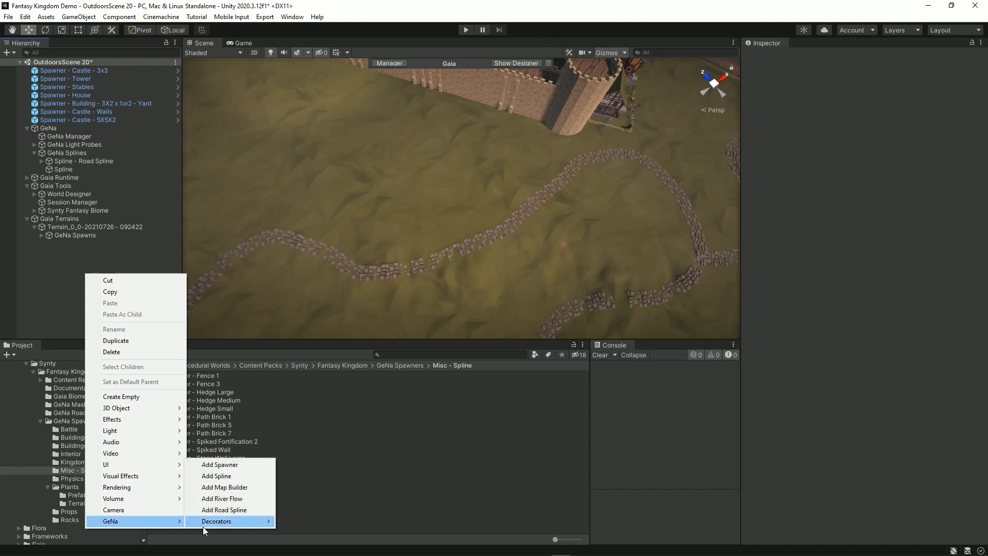
pyautogui.click(236, 476)
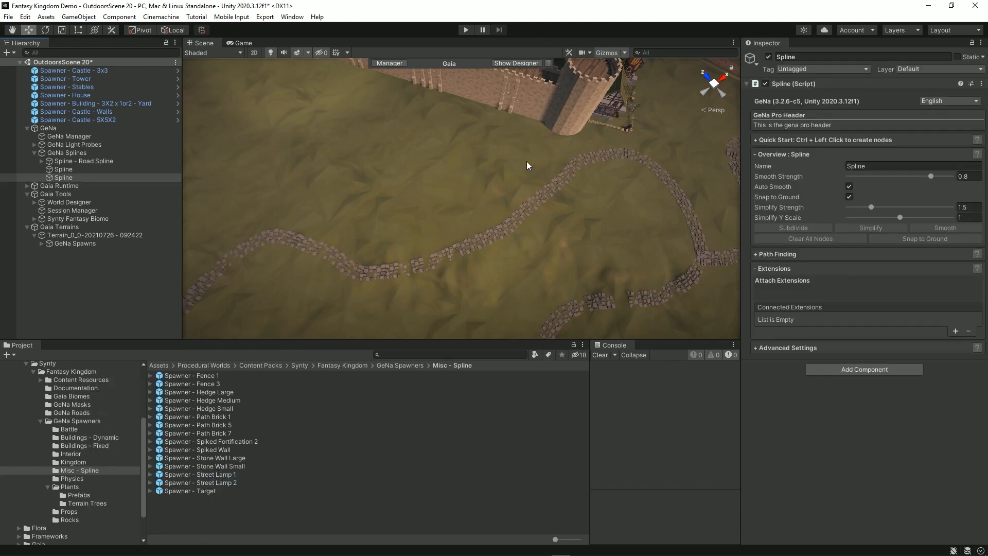
# Step: Lay the new spline's nodes alongside the brick path, following its curve on the castle side
pyautogui.keyDown('ctrl'); pyautogui.click(542, 156); pyautogui.keyUp('ctrl')
pyautogui.keyDown('ctrl'); pyautogui.click(478, 202); pyautogui.keyUp('ctrl')
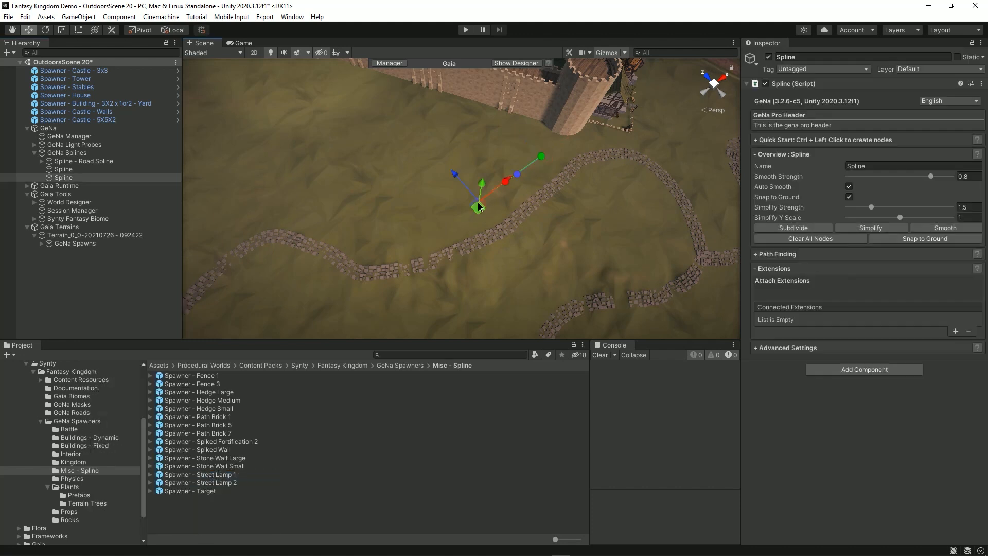
pyautogui.keyDown('ctrl'); pyautogui.click(416, 234); pyautogui.keyUp('ctrl')
pyautogui.keyDown('ctrl'); pyautogui.click(367, 233); pyautogui.keyUp('ctrl')
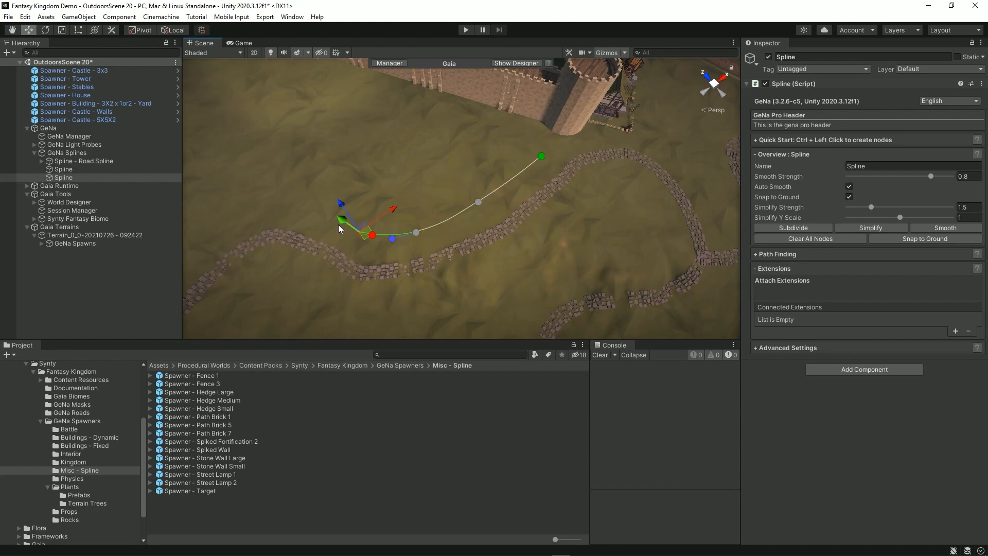
pyautogui.keyDown('ctrl'); pyautogui.click(302, 203); pyautogui.keyUp('ctrl')
pyautogui.moveTo(366, 177); pyautogui.dragTo(224, 176, button='right')
pyautogui.keyDown('ctrl'); pyautogui.click(316, 177); pyautogui.keyUp('ctrl')
pyautogui.keyDown('ctrl'); pyautogui.click(259, 189); pyautogui.keyUp('ctrl')
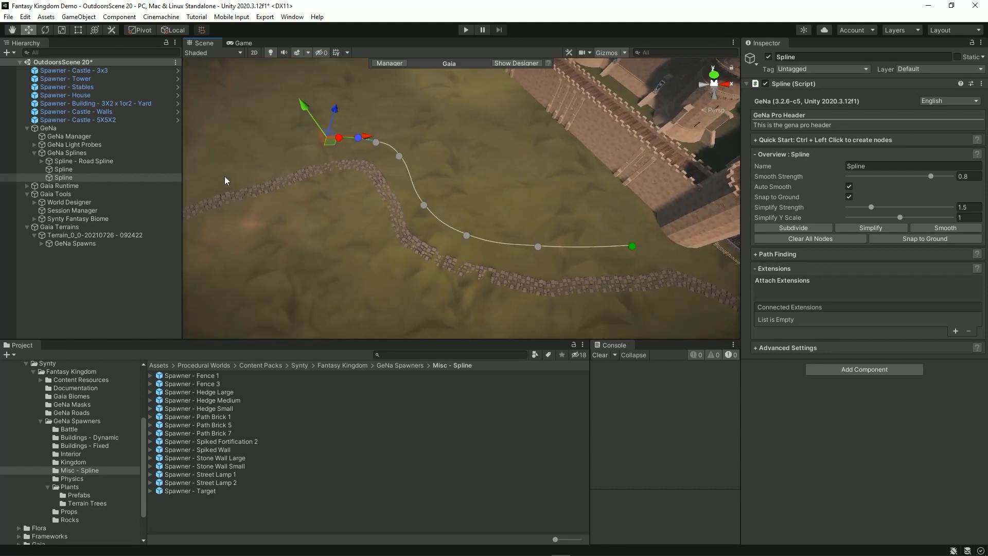
pyautogui.keyDown('ctrl'); pyautogui.click(263, 157); pyautogui.keyUp('ctrl')
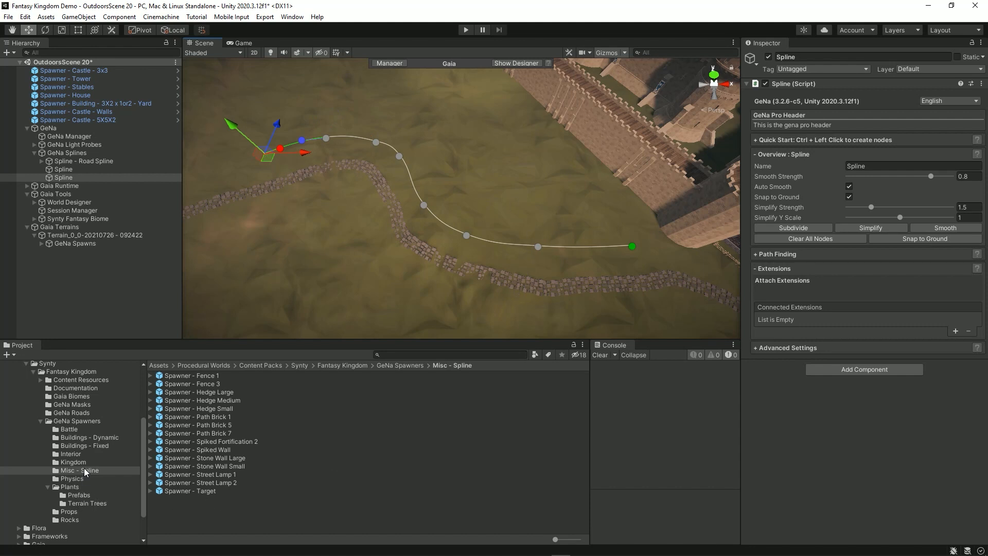
# Step: Attach the Markets - Stall spawner from Buildings - Fixed to the new spline, set its Flow Rate to 6.67 and spawn the stalls
pyautogui.click(85, 445)
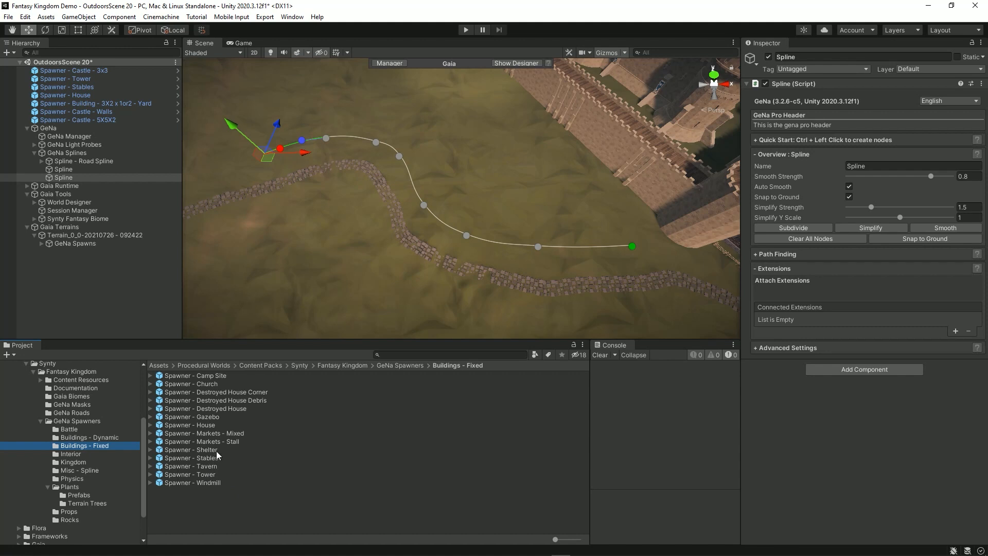
pyautogui.moveTo(207, 441); pyautogui.dragTo(809, 290)
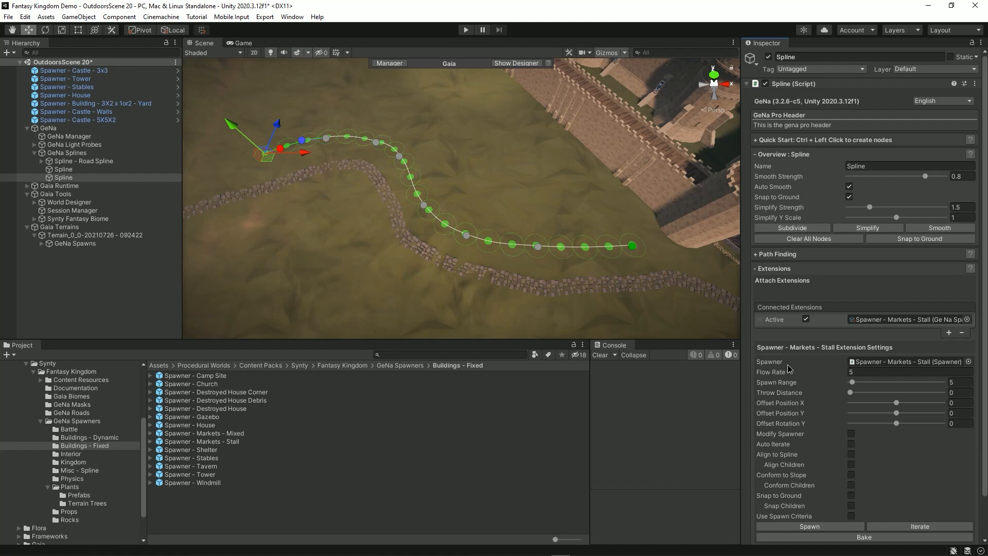
pyautogui.moveTo(777, 372); pyautogui.dragTo(799, 374)
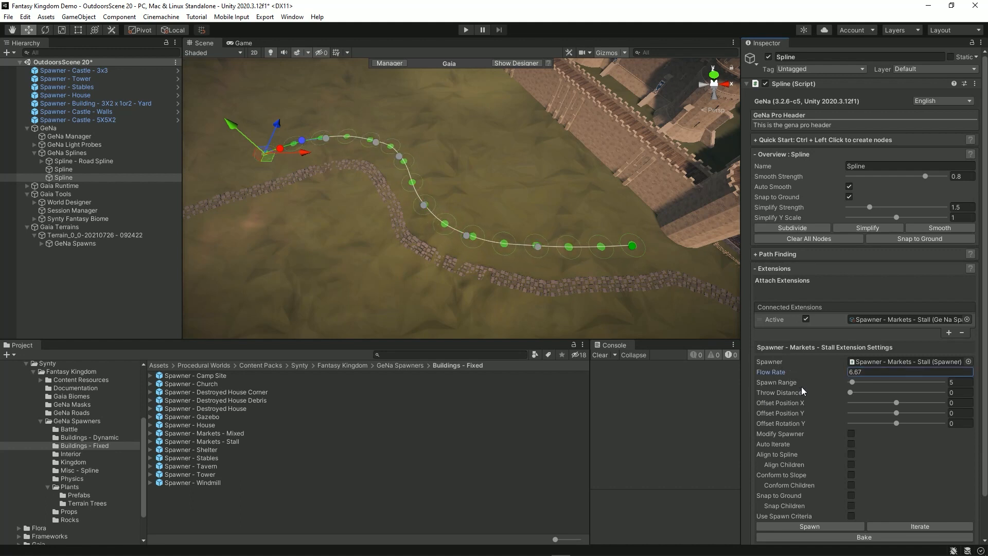
pyautogui.click(888, 536)
pyautogui.click(566, 303)
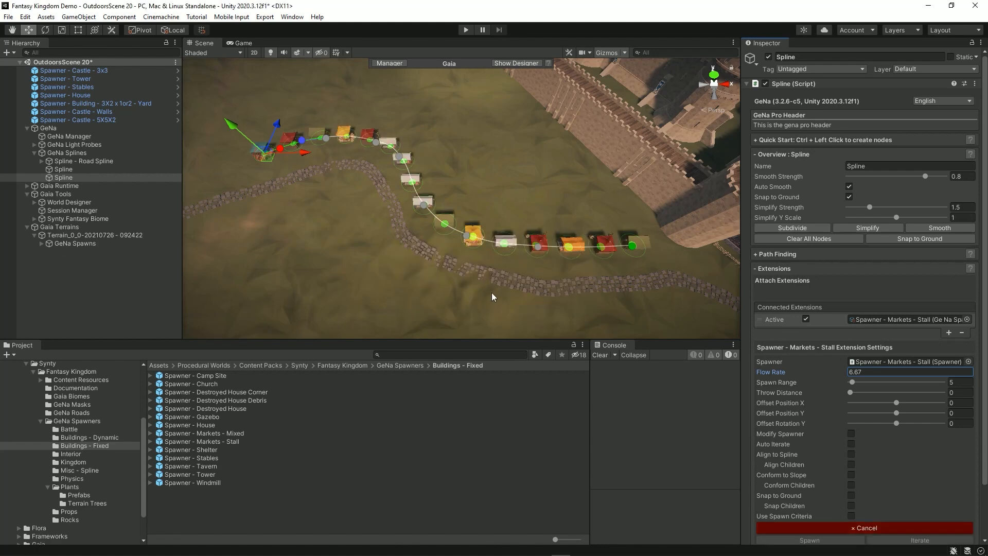
# Step: Enable Align to Spline for the market stalls and set their Offset Rotation Y to -90
pyautogui.moveTo(510, 296); pyautogui.dragTo(571, 221, button='right')
pyautogui.press('s')
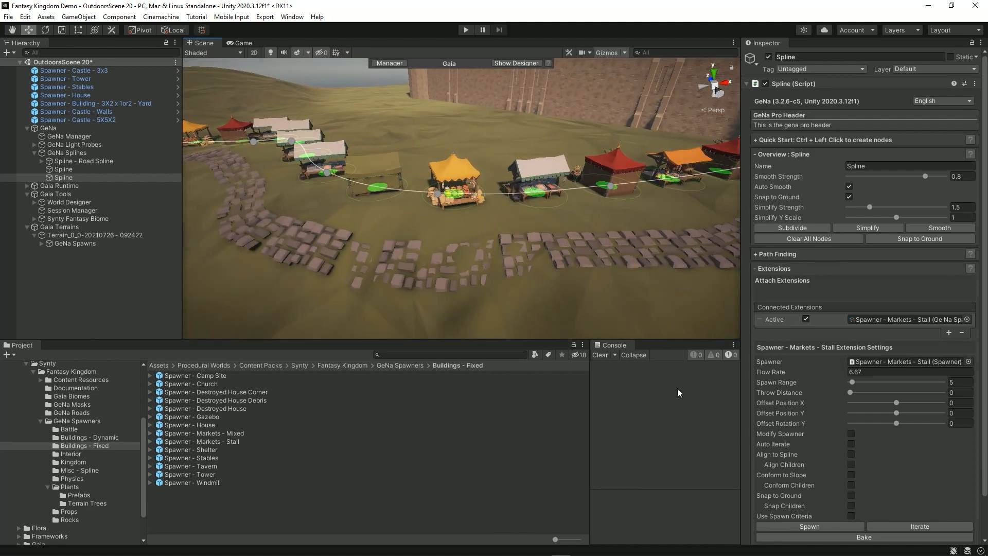
pyautogui.click(851, 454)
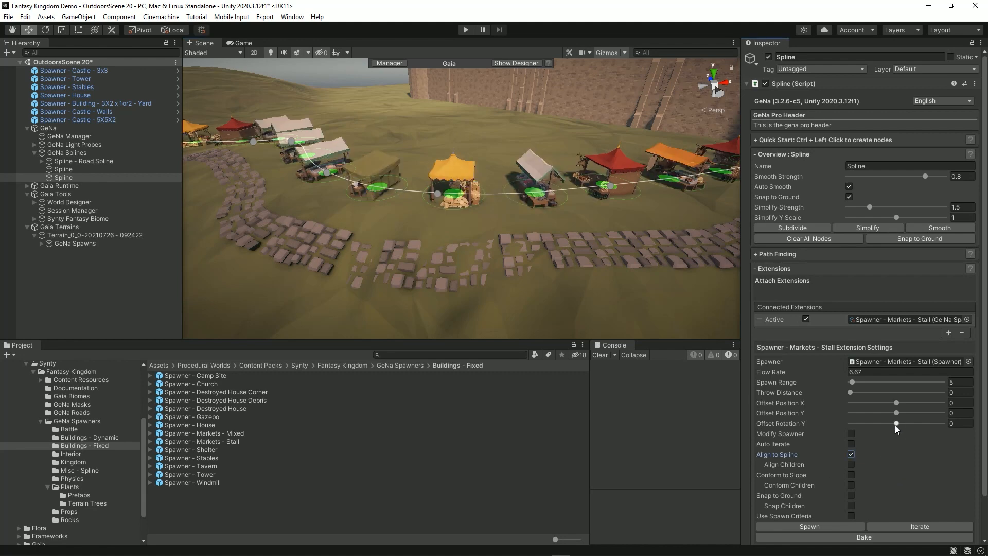
pyautogui.moveTo(897, 424); pyautogui.dragTo(876, 421)
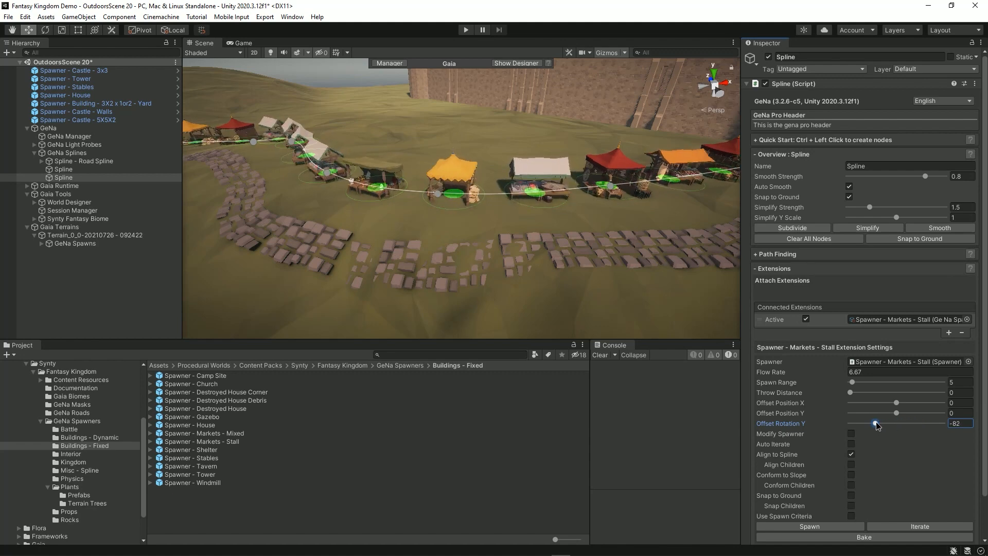
pyautogui.click(960, 424)
pyautogui.write('-90')
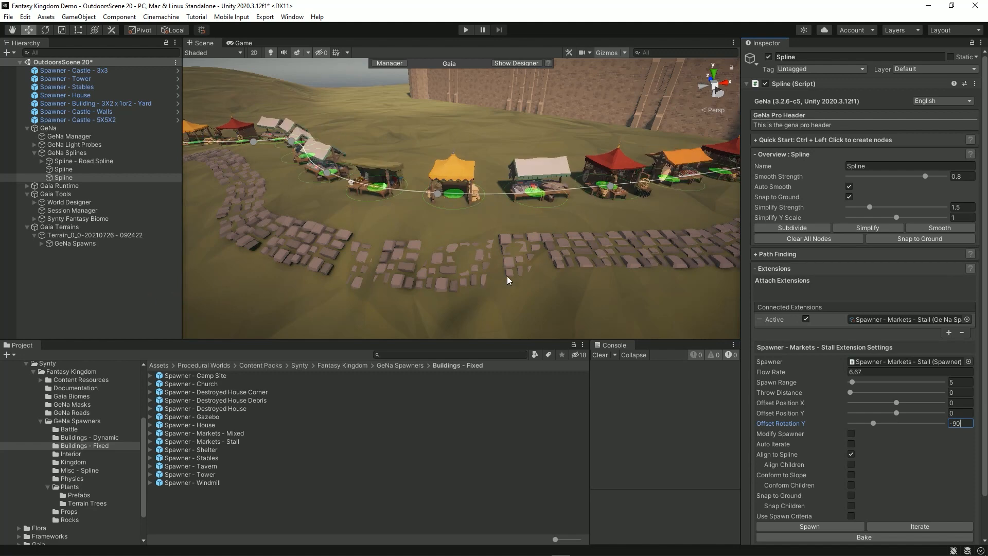
# Step: Move the market spline's node at the yellow stall slightly closer to the brick path
pyautogui.keyDown('alt'); pyautogui.moveTo(508, 275); pyautogui.dragTo(431, 288); pyautogui.keyUp('alt')
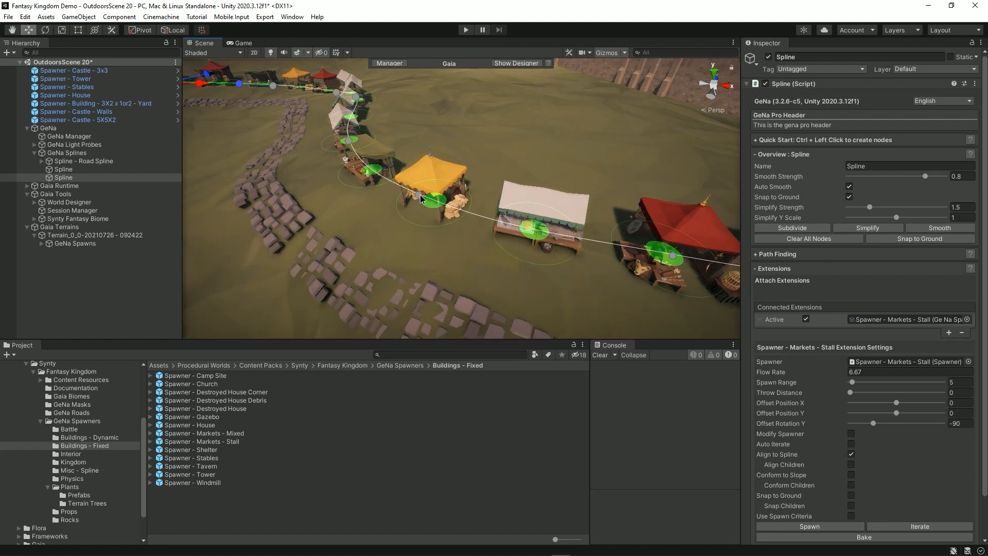
pyautogui.click(423, 198)
pyautogui.moveTo(411, 217); pyautogui.dragTo(421, 214)
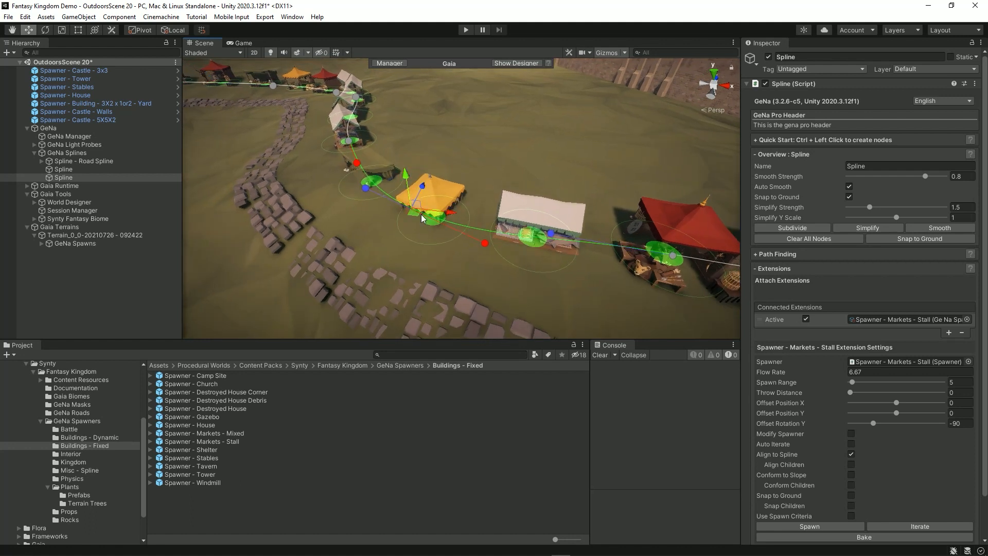
pyautogui.hotkey('ctrl', 'z')
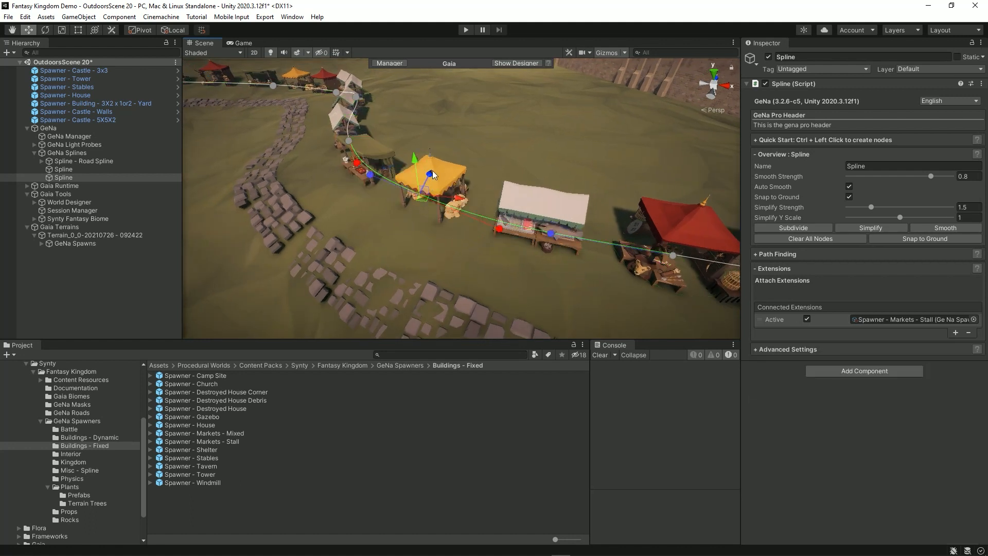
pyautogui.moveTo(433, 174); pyautogui.dragTo(418, 196)
# Step: Move the spline nodes at the red stall and at the castle-side end closer to the brick path, and deselect the spline
pyautogui.moveTo(487, 284); pyautogui.dragTo(528, 296, button='right')
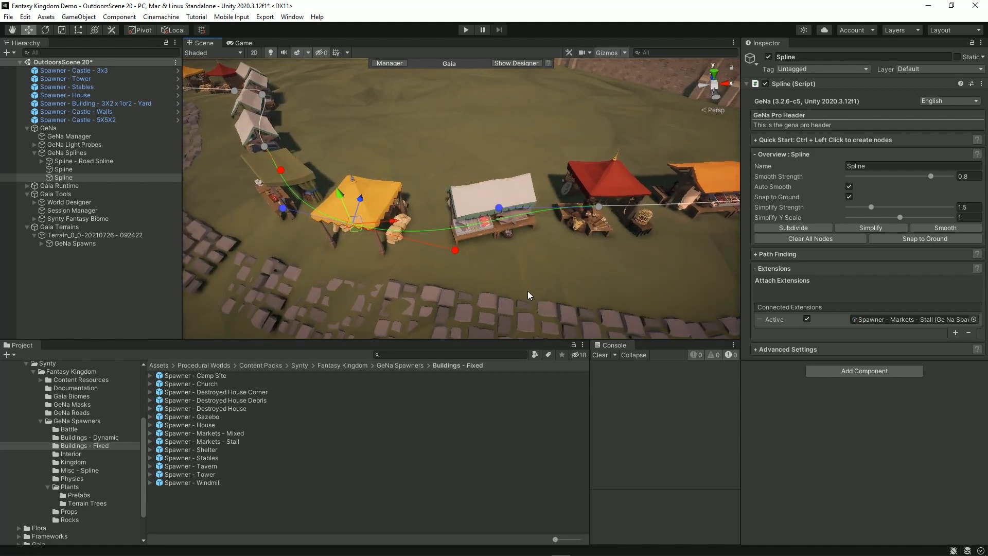
pyautogui.click(598, 208)
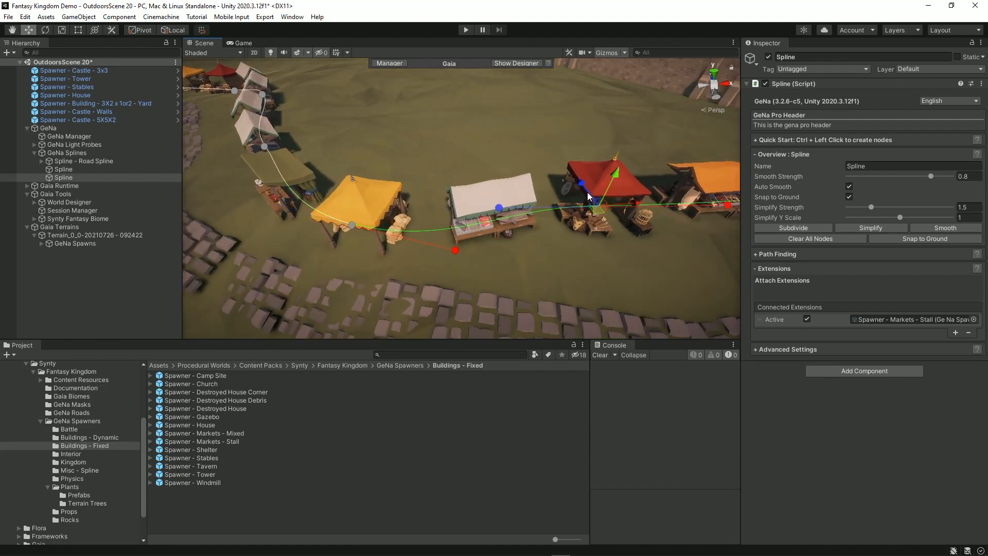
pyautogui.moveTo(583, 181); pyautogui.dragTo(611, 220)
pyautogui.moveTo(601, 293); pyautogui.dragTo(489, 238, button='right')
pyautogui.click(491, 211)
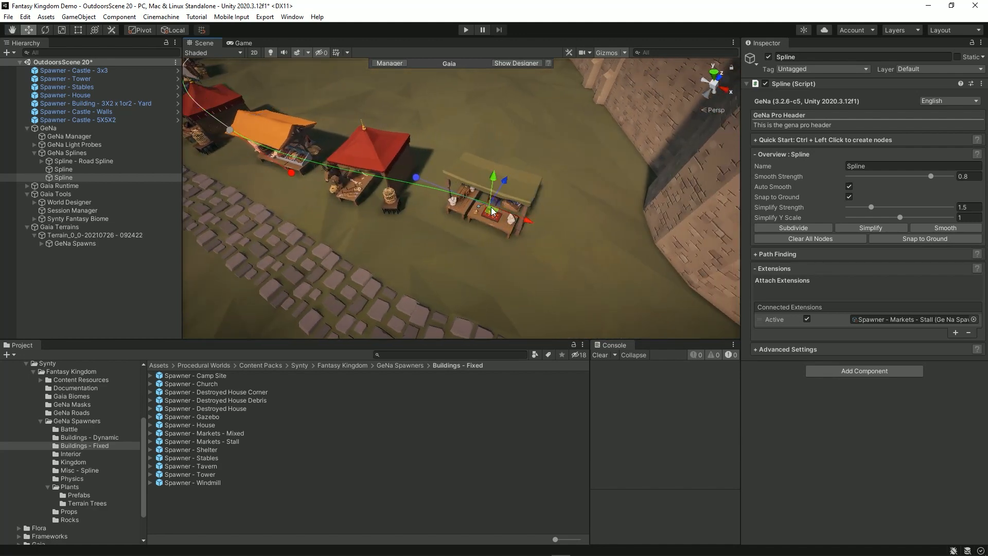
pyautogui.moveTo(505, 181); pyautogui.dragTo(490, 206)
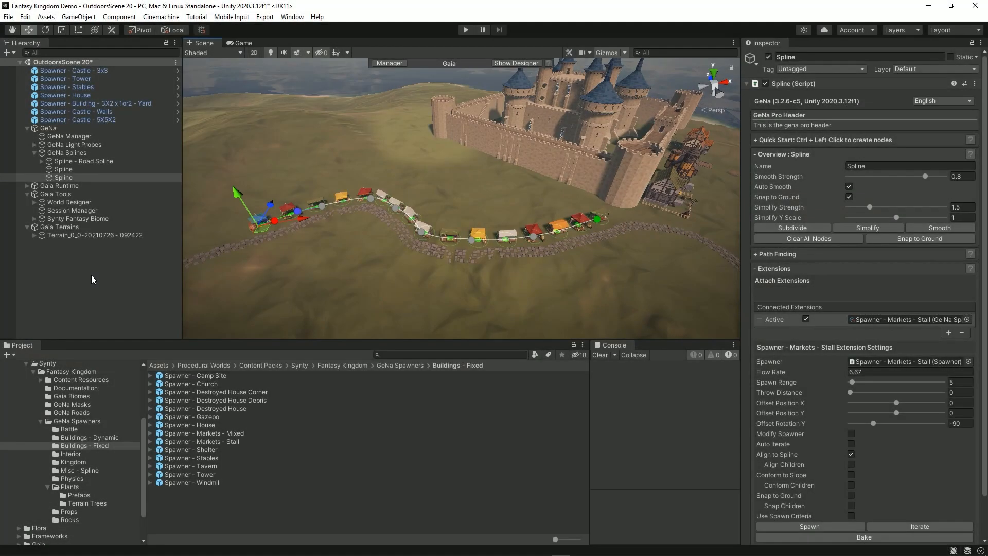
pyautogui.click(110, 286)
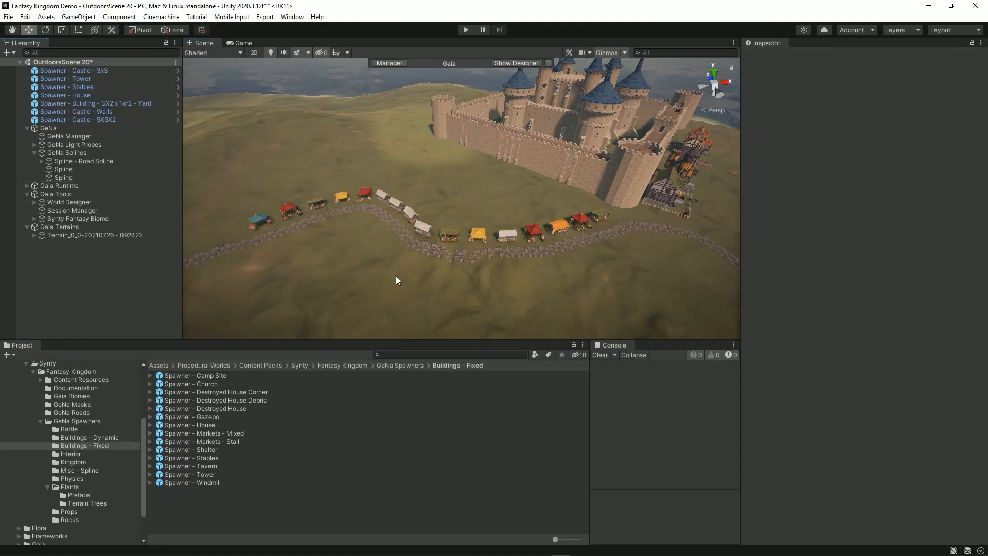
# Step: Add the Markets - Mixed spawner to the scene and spawn a market cluster on the open ground between the stalls and the castle wall
pyautogui.moveTo(494, 322)
pyautogui.mouseDown(button='right')
pyautogui.moveTo(511, 320)
pyautogui.moveTo(436, 327)
pyautogui.moveTo(407, 318)
pyautogui.moveTo(484, 320)
pyautogui.mouseUp(button='right')
pyautogui.press('w')
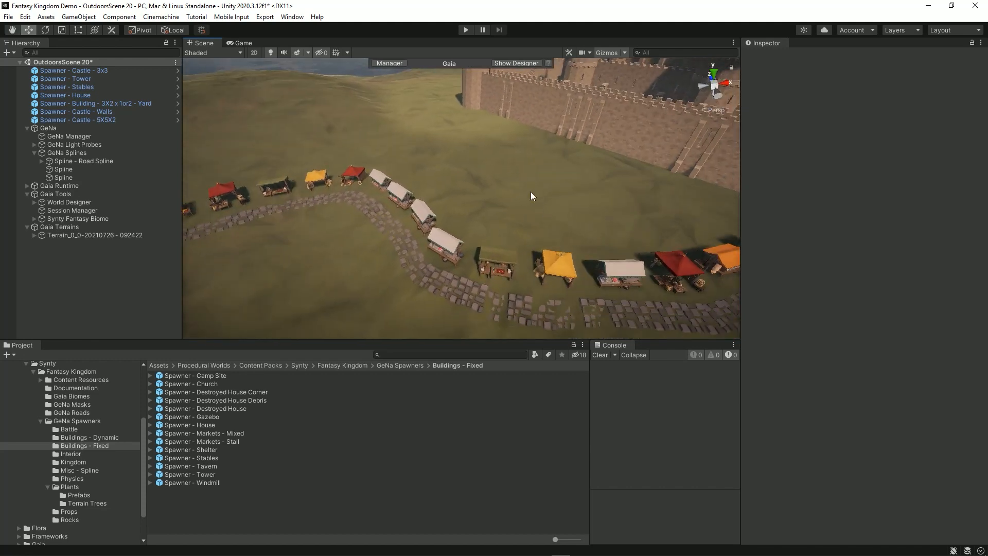
pyautogui.moveTo(531, 192); pyautogui.dragTo(551, 203, button='right')
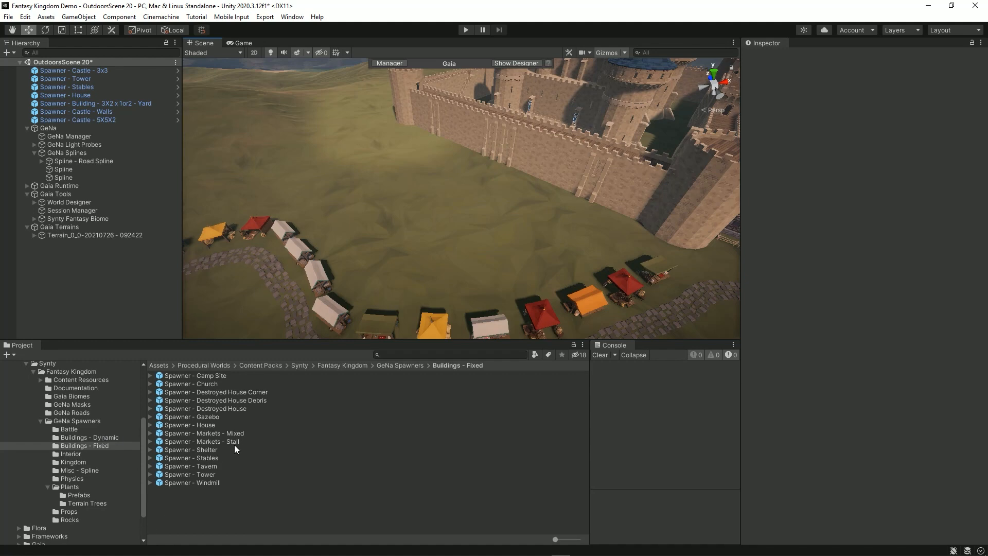
pyautogui.moveTo(512, 164); pyautogui.dragTo(487, 249)
pyautogui.press('shift')
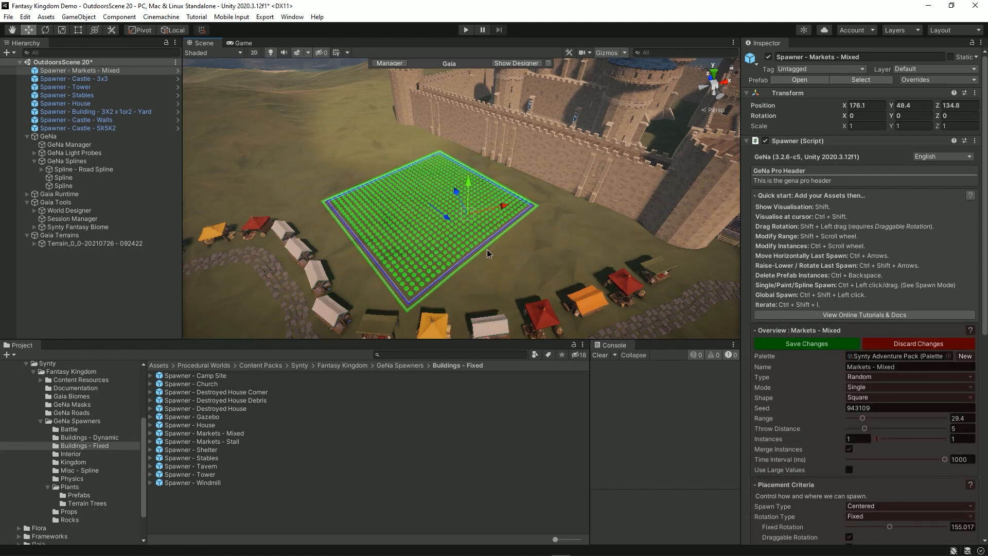
pyautogui.keyDown('ctrl'); pyautogui.click(428, 202); pyautogui.keyUp('ctrl')
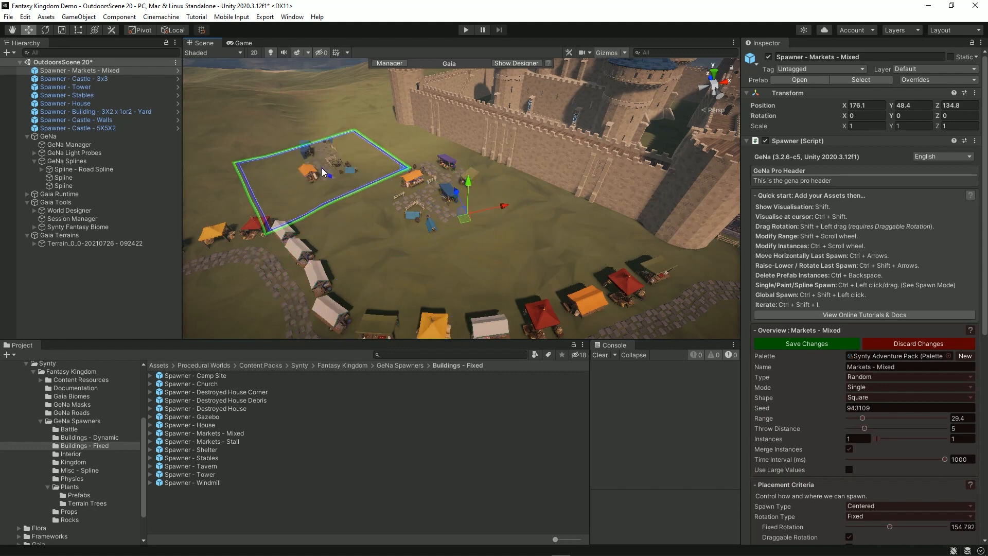
pyautogui.keyDown('ctrl'); pyautogui.click(323, 168); pyautogui.keyUp('ctrl')
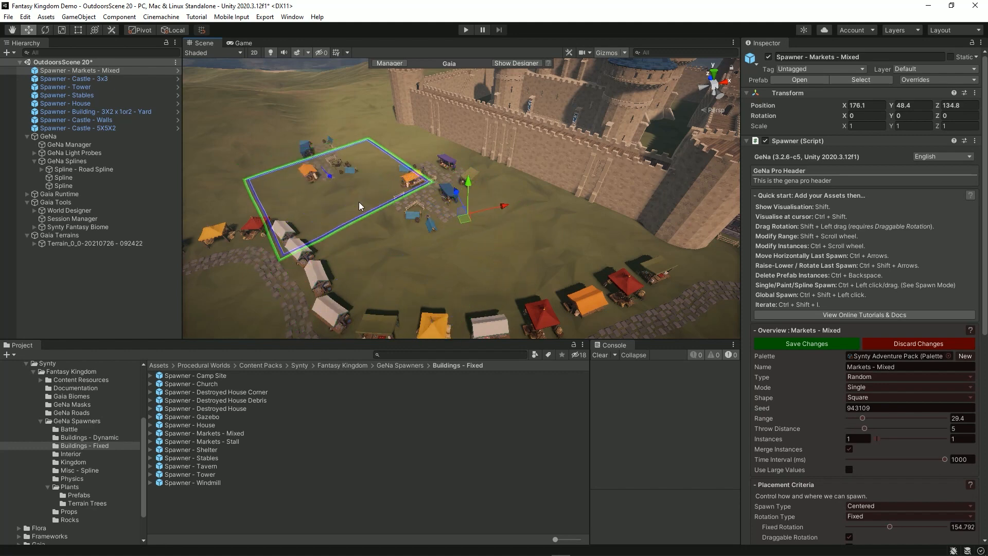
pyautogui.hotkey('ctrl', 'z')
pyautogui.keyDown('ctrl'); pyautogui.click(390, 251); pyautogui.keyUp('ctrl')
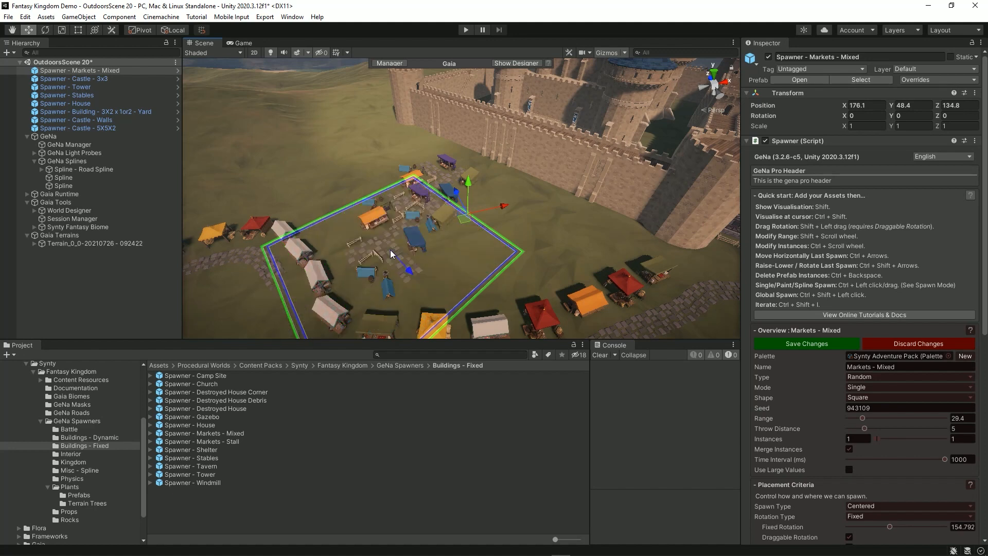
pyautogui.hotkey('ctrl', 'z')
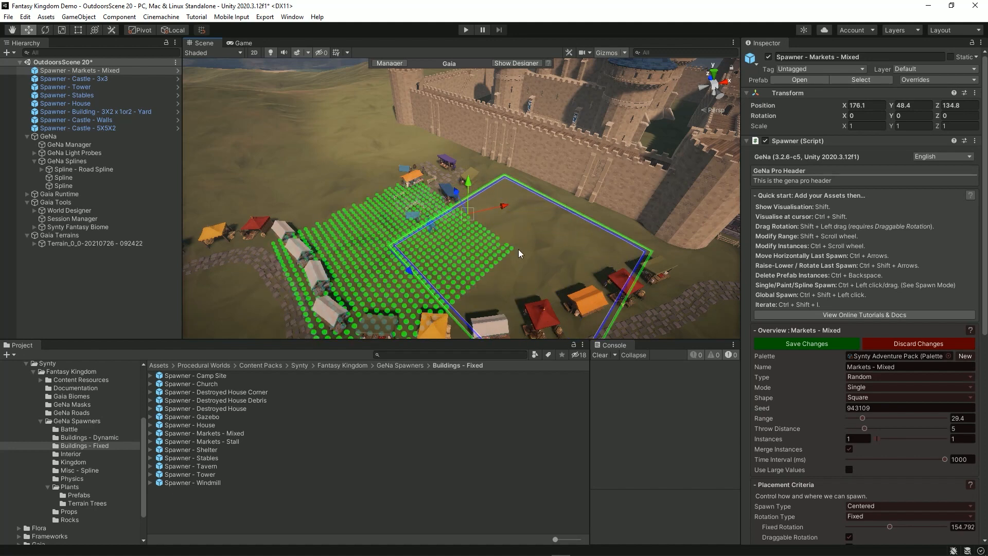
# Step: Spawn another mixed market beside the first cluster and shift its whole _Sp_Synty_Markets group towards the row of stalls
pyautogui.keyDown('ctrl'); pyautogui.click(518, 249); pyautogui.keyUp('ctrl')
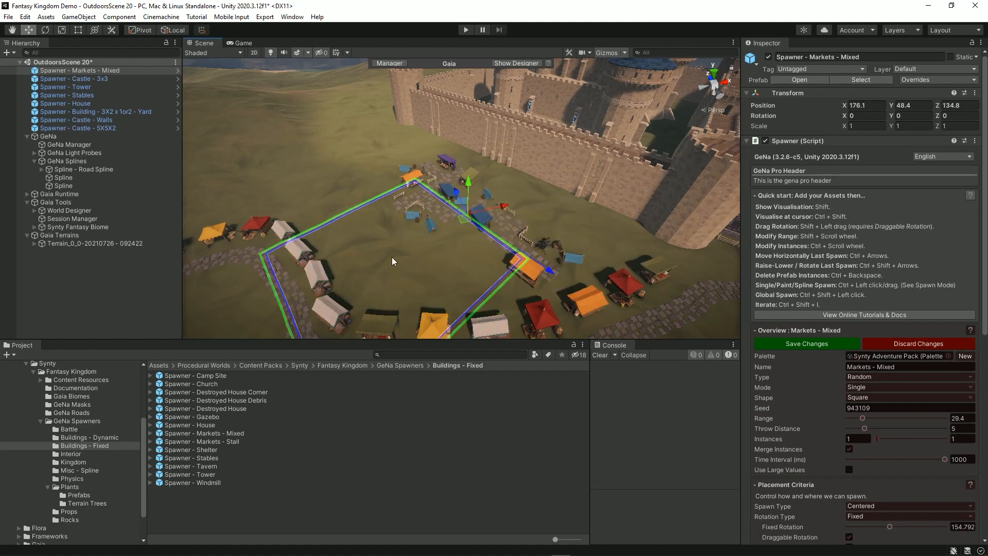
pyautogui.click(511, 233)
pyautogui.click(516, 238)
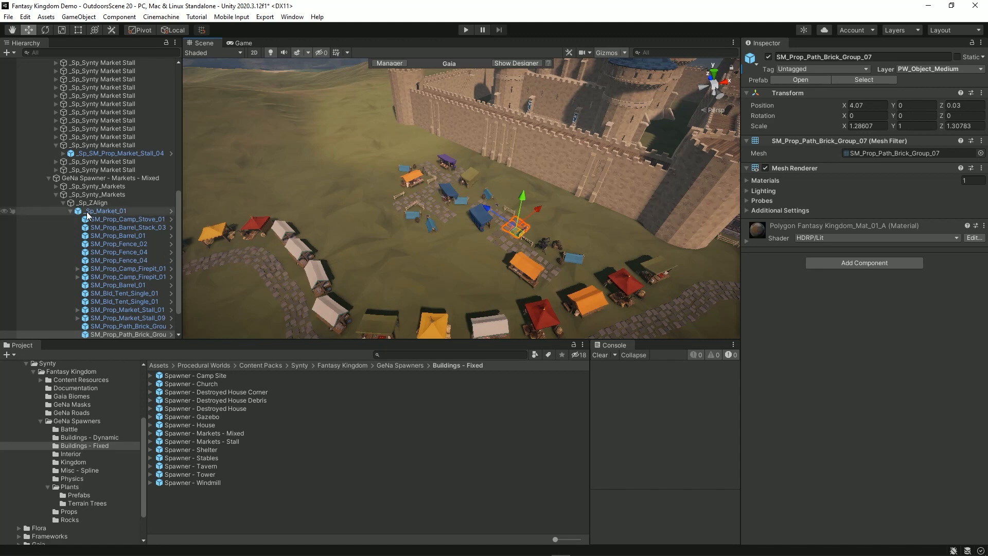
pyautogui.click(109, 194)
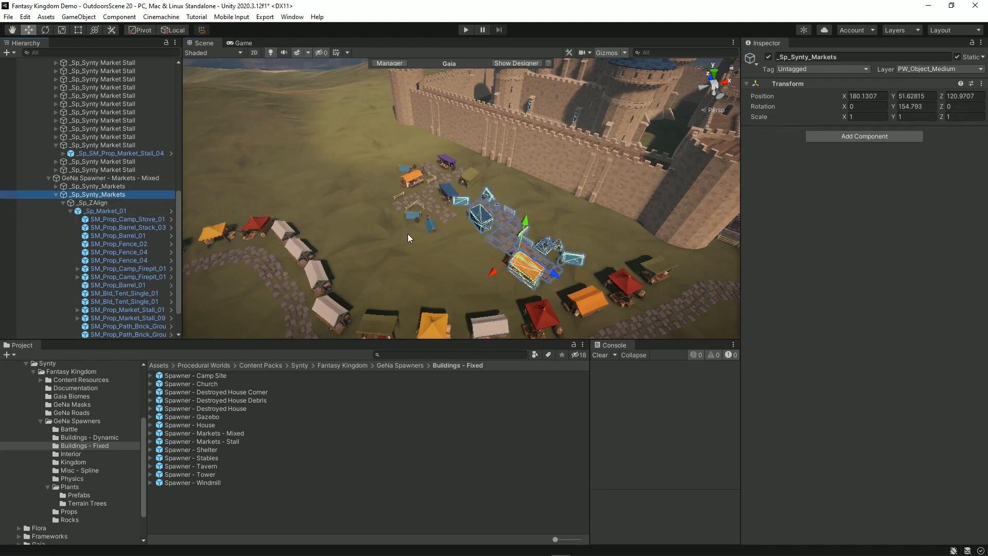
pyautogui.moveTo(488, 272); pyautogui.dragTo(470, 289)
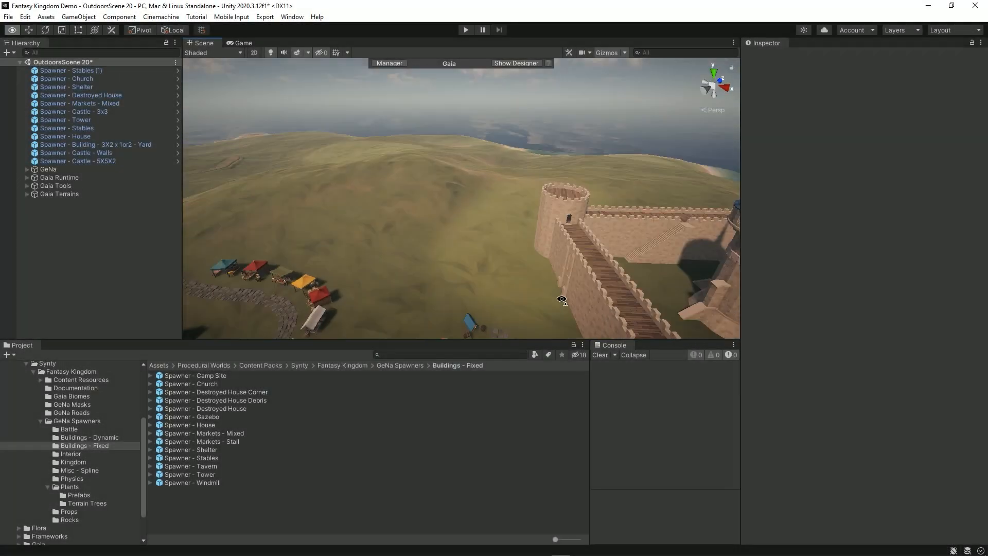
# Step: Add another plain GeNa spline for a boundary around the castle
pyautogui.keyDown('alt'); pyautogui.moveTo(543, 174); pyautogui.dragTo(588, 353); pyautogui.keyUp('alt')
pyautogui.press('d')
pyautogui.moveTo(587, 353); pyautogui.dragTo(542, 350, button='right')
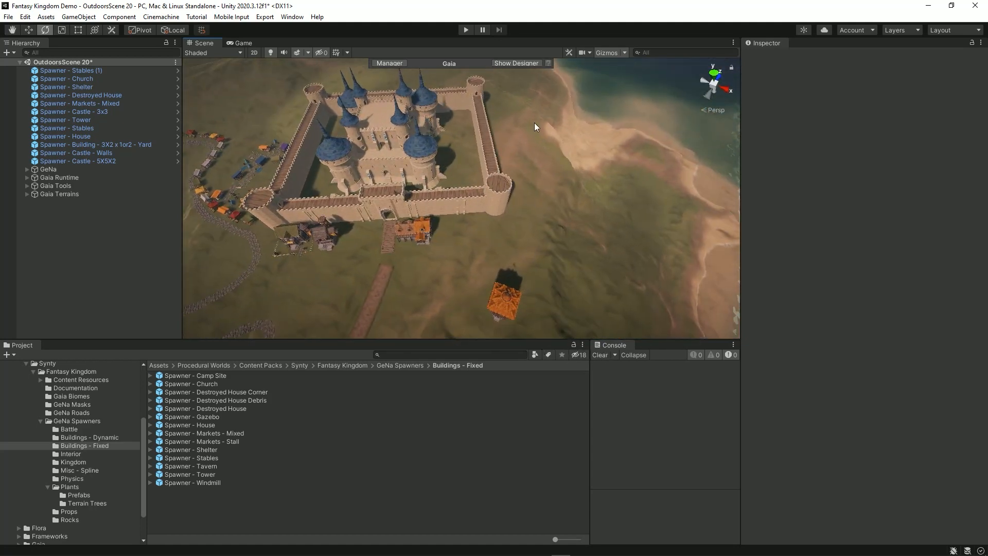
pyautogui.moveTo(534, 123); pyautogui.dragTo(510, 103, button='right')
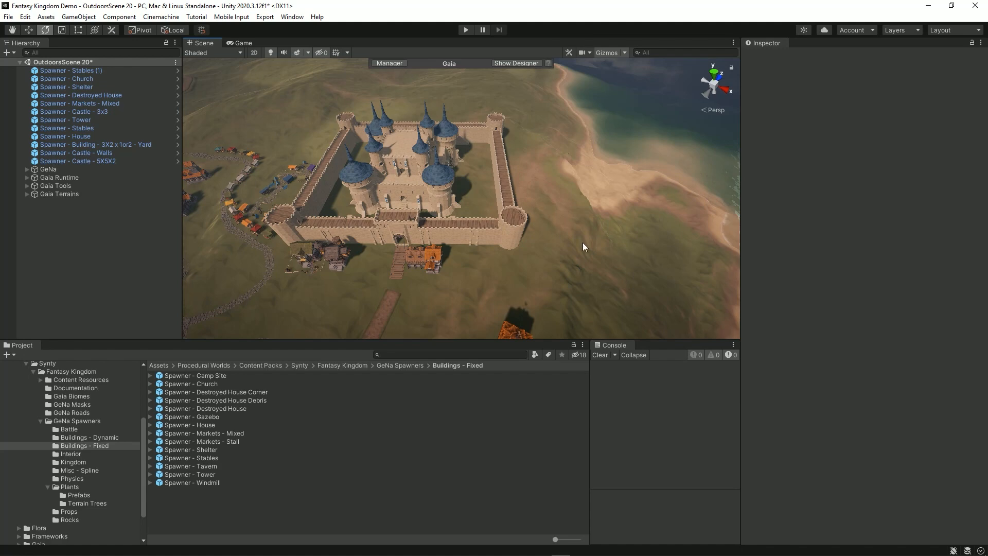
pyautogui.moveTo(583, 244); pyautogui.dragTo(461, 263, button='right')
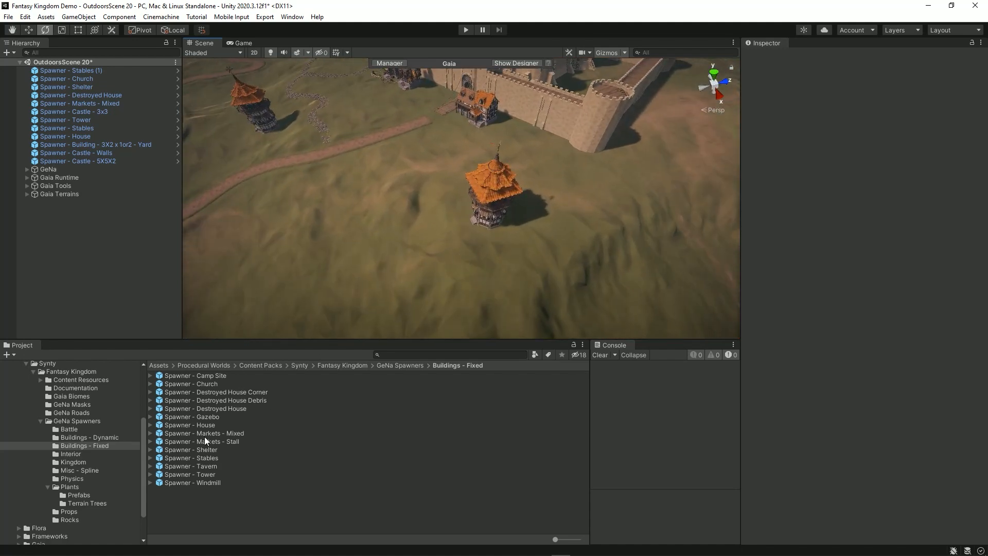
pyautogui.rightClick(98, 230)
pyautogui.moveTo(139, 478)
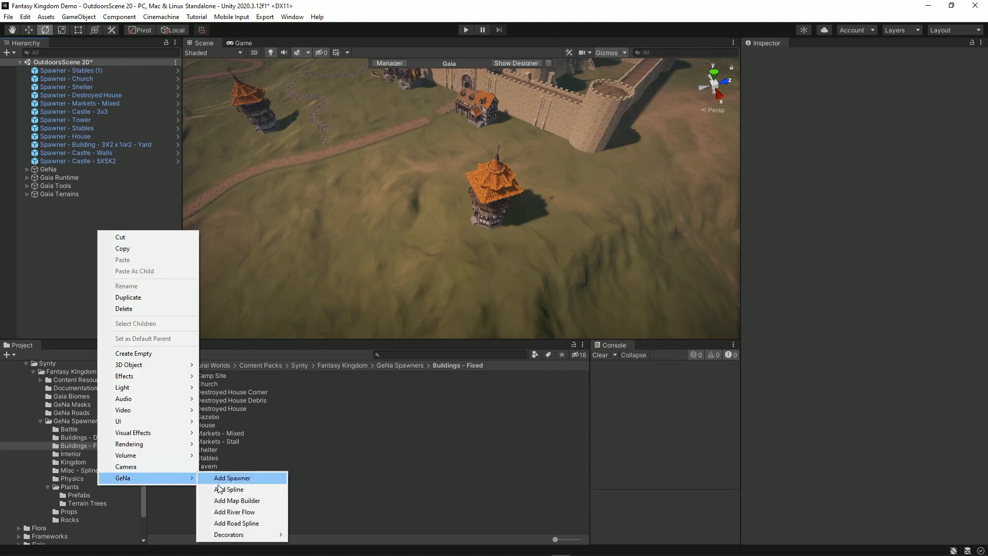
pyautogui.click(228, 489)
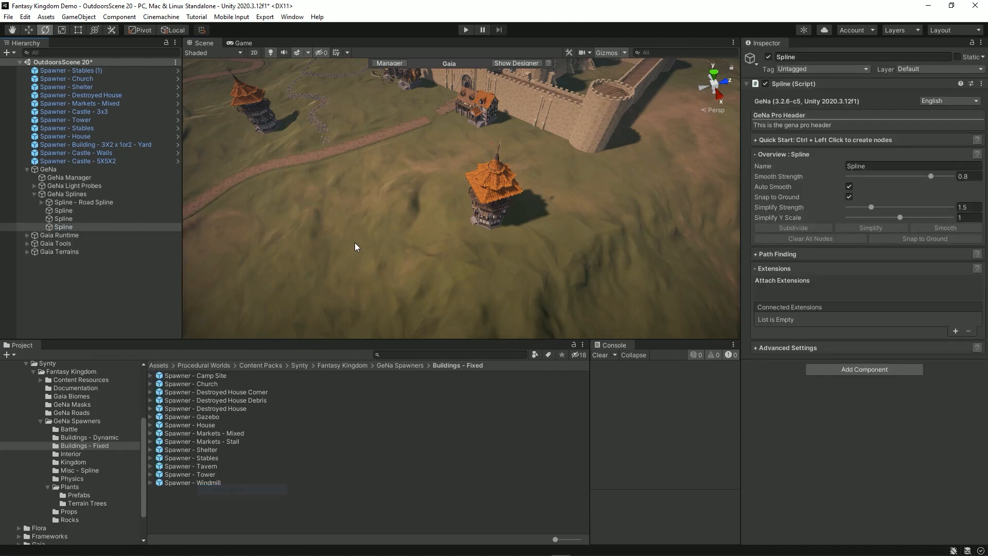
# Step: Lay the new spline's first nodes from beside the muddy road around the outside of the orange-roofed tower
pyautogui.keyDown('ctrl'); pyautogui.click(353, 159); pyautogui.keyUp('ctrl')
pyautogui.keyDown('ctrl'); pyautogui.click(415, 224); pyautogui.keyUp('ctrl')
pyautogui.keyDown('ctrl'); pyautogui.click(482, 264); pyautogui.keyUp('ctrl')
pyautogui.keyDown('ctrl'); pyautogui.click(537, 252); pyautogui.keyUp('ctrl')
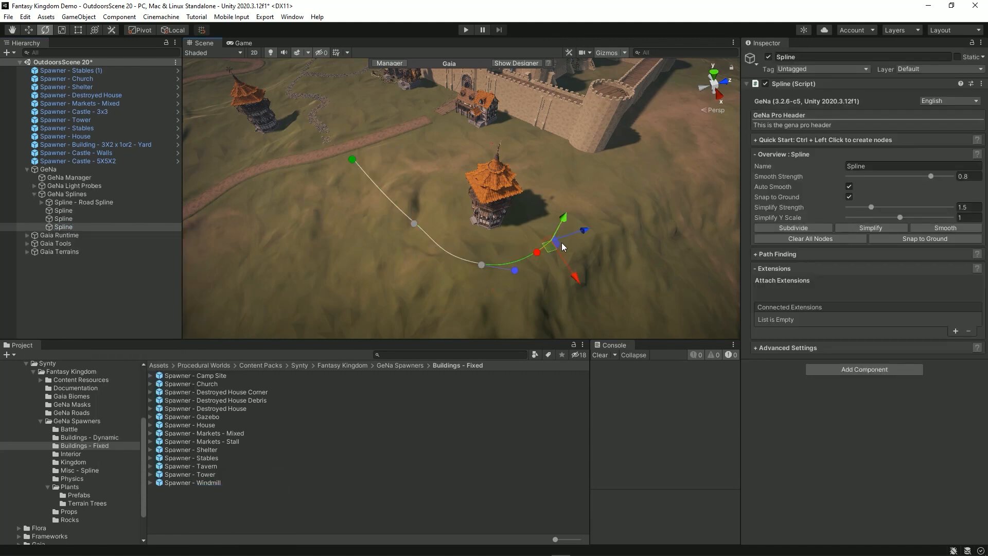
pyautogui.keyDown('ctrl'); pyautogui.click(618, 203); pyautogui.keyUp('ctrl')
pyautogui.keyDown('ctrl'); pyautogui.click(675, 181); pyautogui.keyUp('ctrl')
# Step: Continue the spline's nodes behind the castle and around its far corner towards the market area
pyautogui.moveTo(653, 274); pyautogui.dragTo(512, 285, button='right')
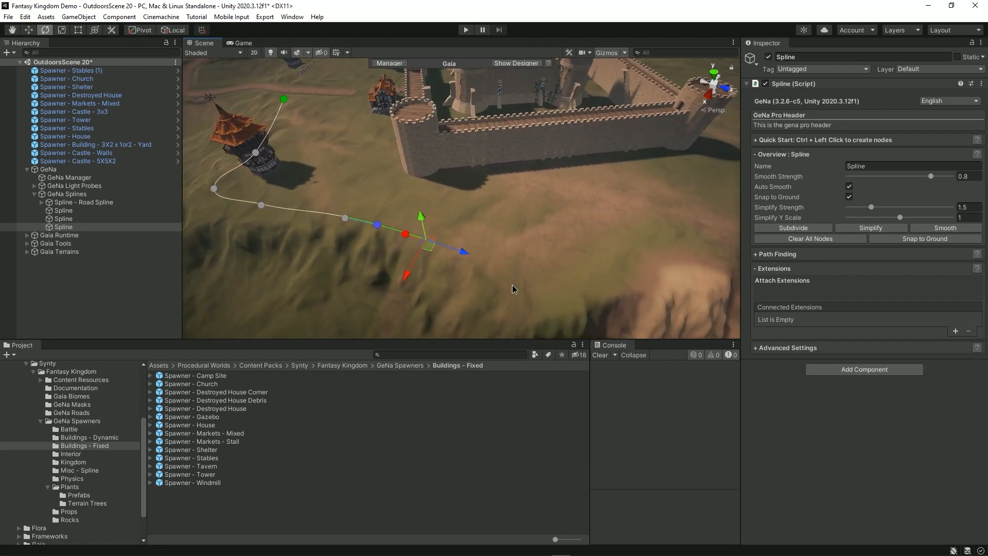
pyautogui.moveTo(597, 313); pyautogui.dragTo(545, 278, button='right')
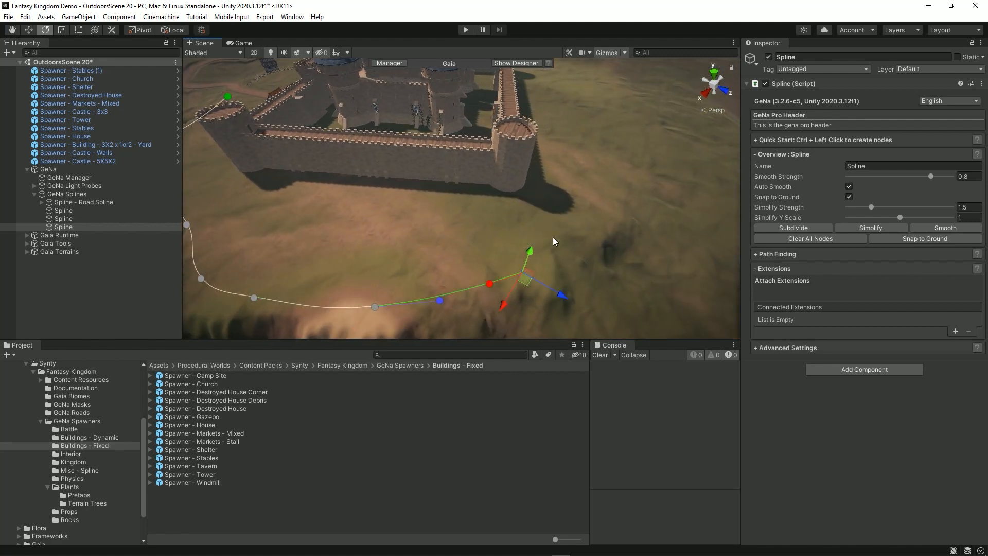
pyautogui.keyDown('ctrl'); pyautogui.click(592, 207); pyautogui.keyUp('ctrl')
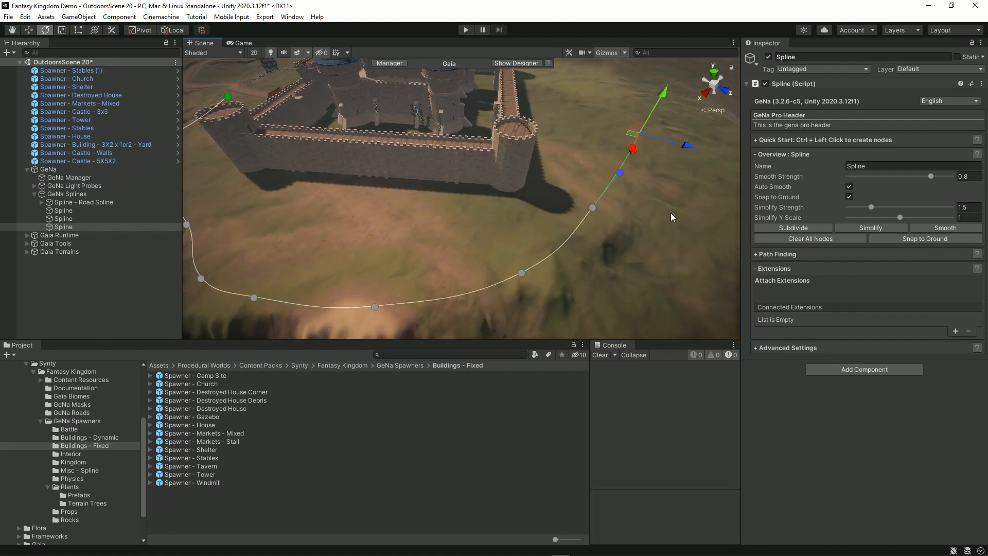
pyautogui.moveTo(642, 138); pyautogui.dragTo(603, 263, button='right')
pyautogui.keyDown('ctrl'); pyautogui.click(557, 217); pyautogui.keyUp('ctrl')
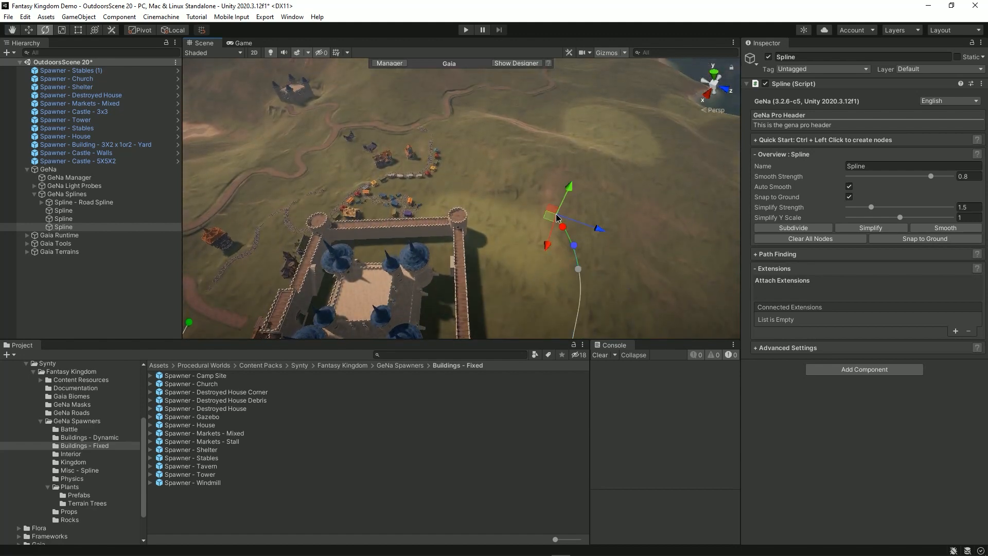
pyautogui.keyDown('ctrl'); pyautogui.click(494, 194); pyautogui.keyUp('ctrl')
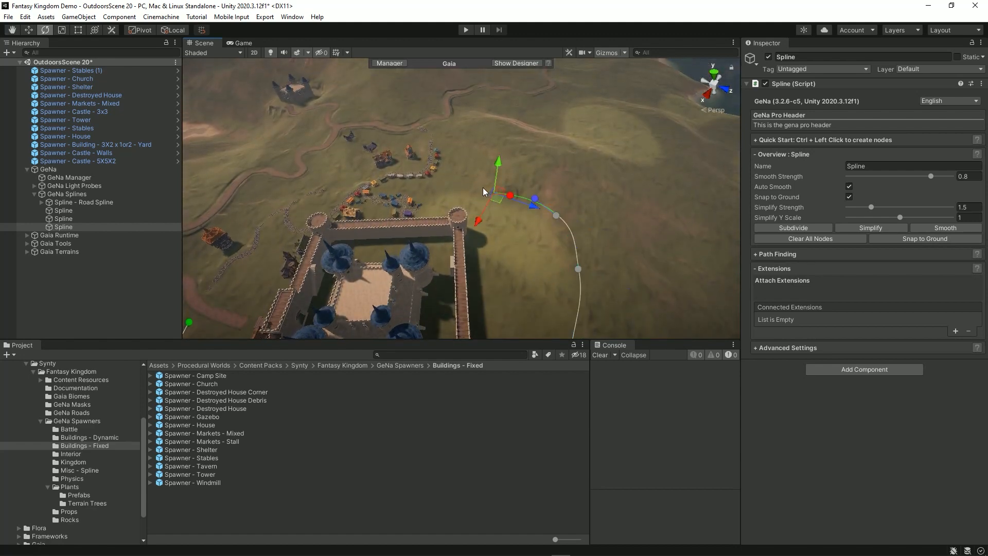
pyautogui.keyDown('ctrl'); pyautogui.click(467, 162); pyautogui.keyUp('ctrl')
# Step: Attach the Spiked Wall spawner from Misc - Spline to the spline around the castle
pyautogui.moveTo(539, 174); pyautogui.dragTo(385, 167, button='right')
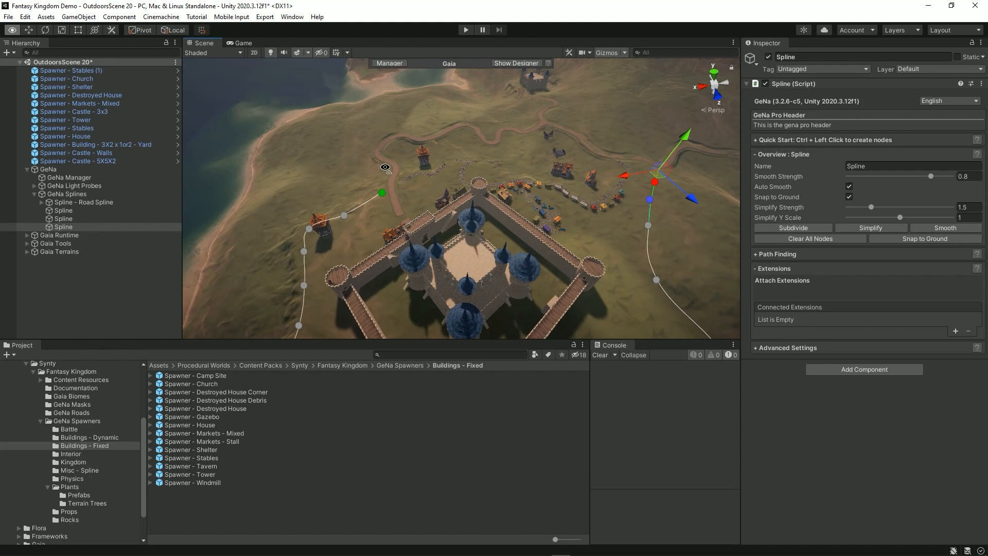
pyautogui.moveTo(385, 167); pyautogui.dragTo(773, 117, button='right')
pyautogui.press('w')
pyautogui.press('s')
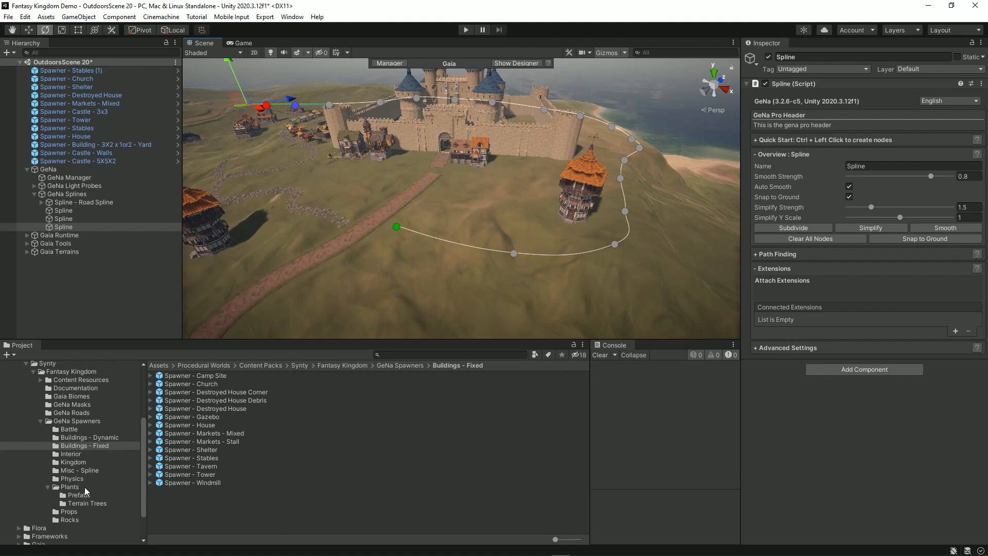
pyautogui.click(86, 470)
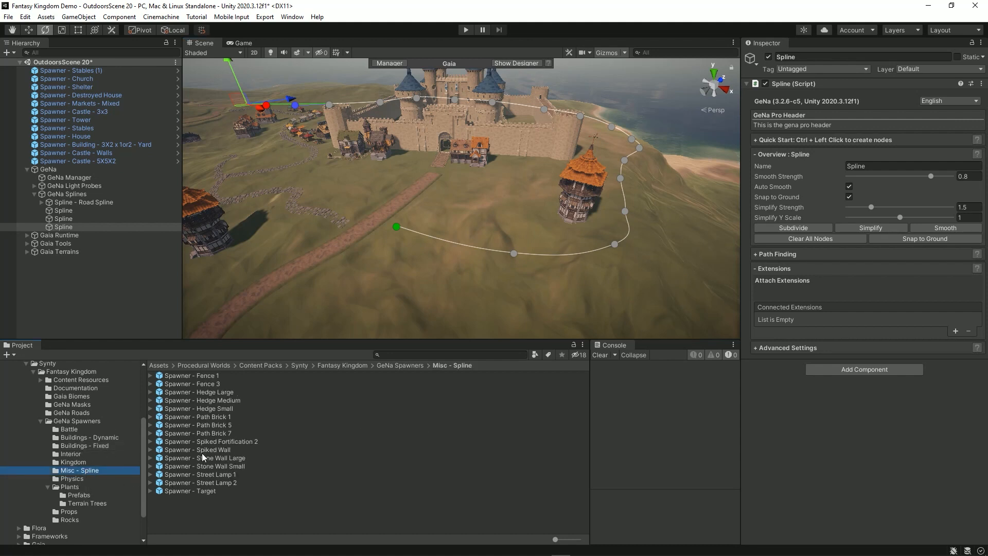
pyautogui.moveTo(205, 449); pyautogui.dragTo(829, 295)
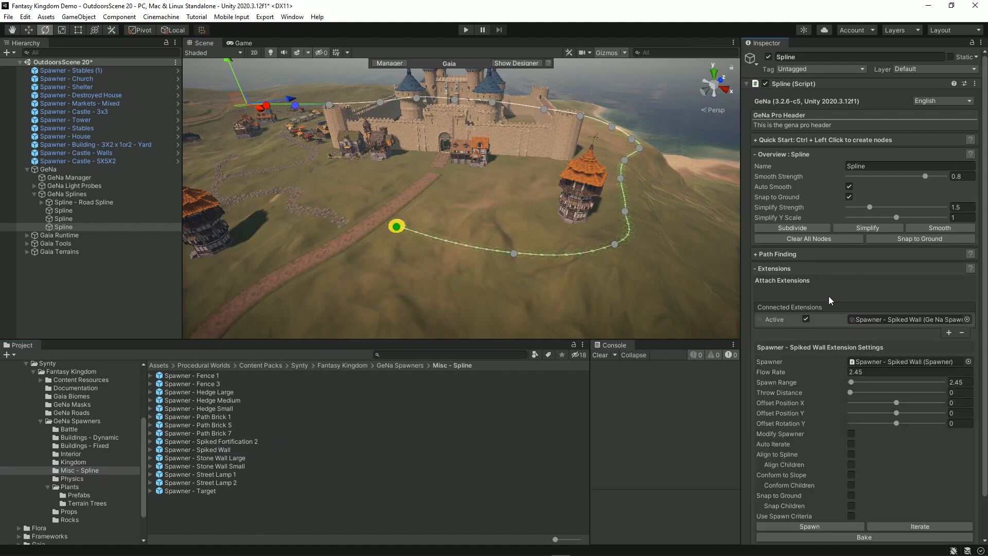
pyautogui.scroll(-2, 845, 426)
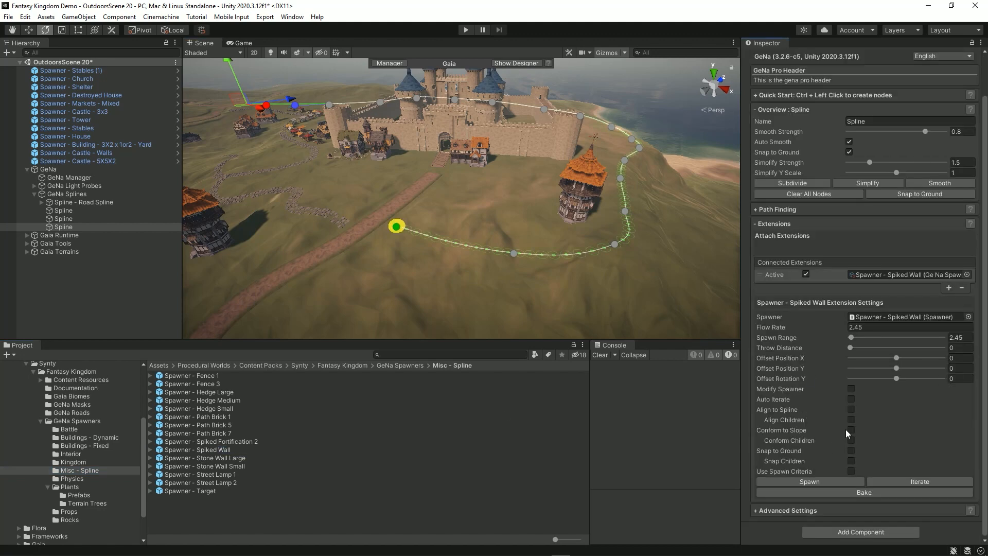
# Step: Spawn the spiked wall along the spline around the castle and turn on Align to Spline
pyautogui.click(826, 483)
pyautogui.moveTo(519, 294); pyautogui.dragTo(432, 383, button='right')
pyautogui.press('w')
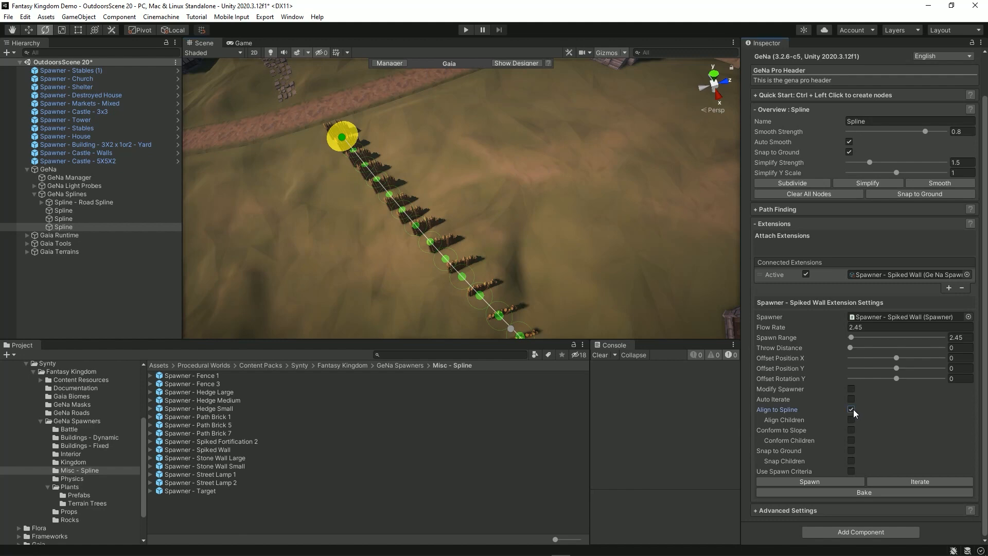
pyautogui.click(175, 295)
# Step: Lower the raised spiked wall segment in front of the tower to a Y position of -0.84
pyautogui.moveTo(319, 303); pyautogui.dragTo(482, 172, button='right')
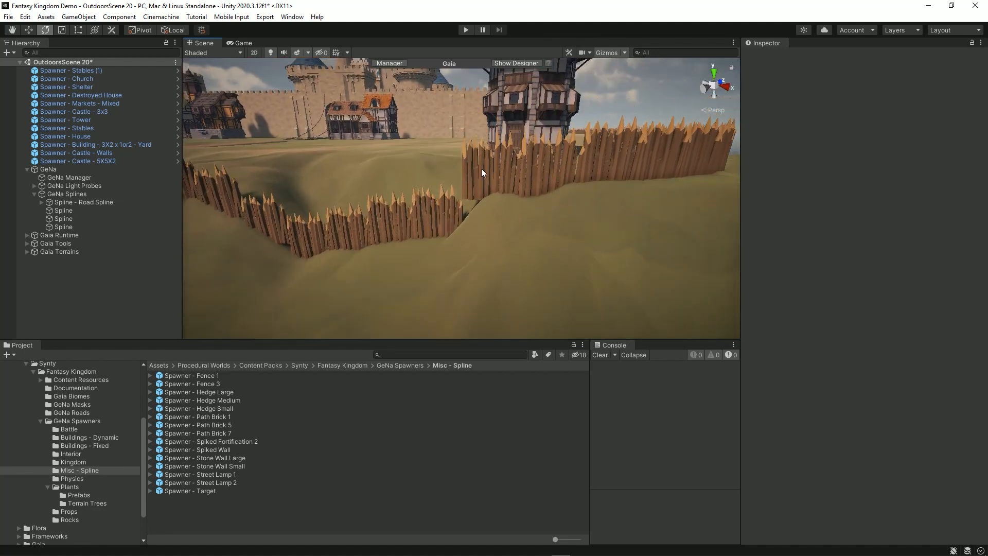
pyautogui.click(485, 167)
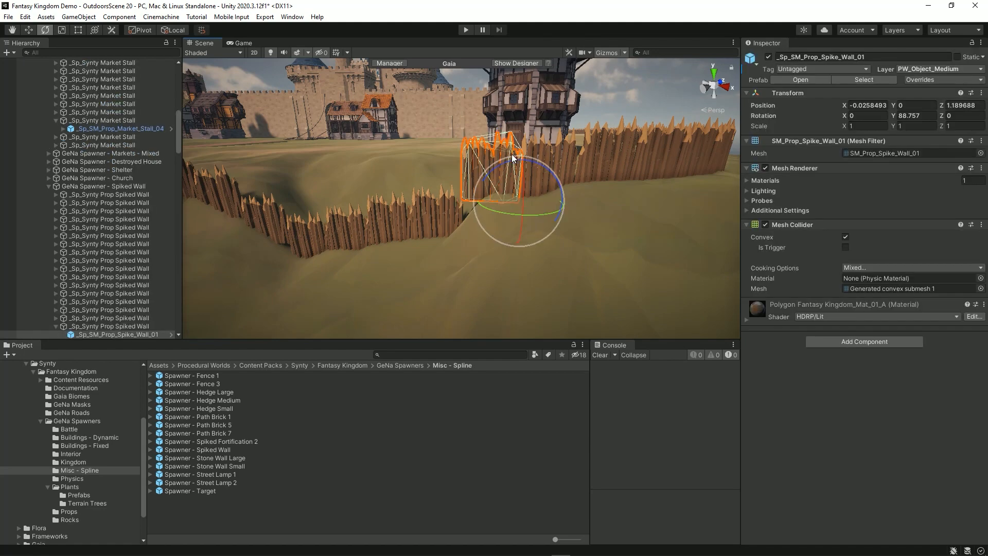
pyautogui.click(33, 29)
pyautogui.moveTo(524, 164); pyautogui.dragTo(523, 183)
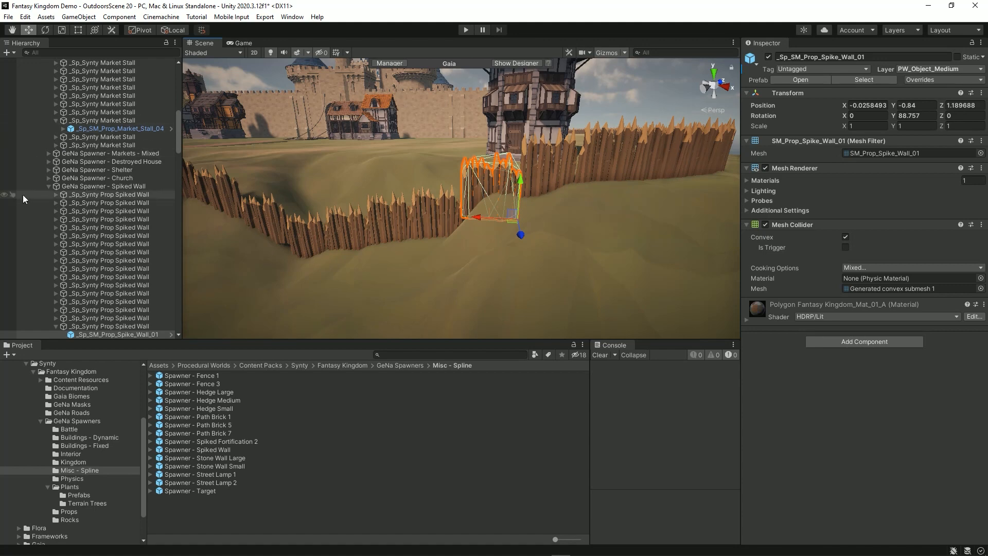
# Step: Collapse the Spiked Wall, Markets - Stall and GeNa Spawns groups in the scene hierarchy and clear the selection
pyautogui.click(49, 186)
pyautogui.click(48, 96)
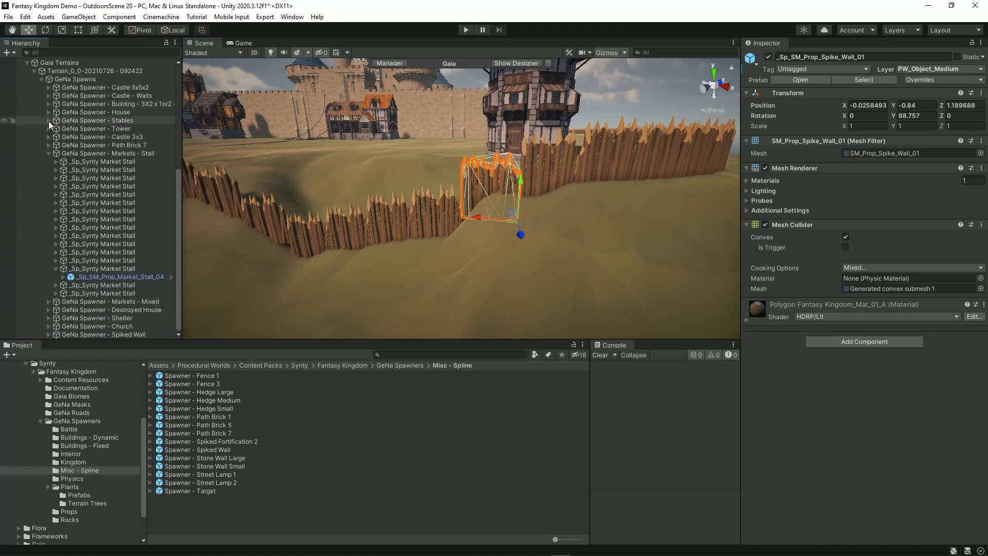
pyautogui.click(48, 153)
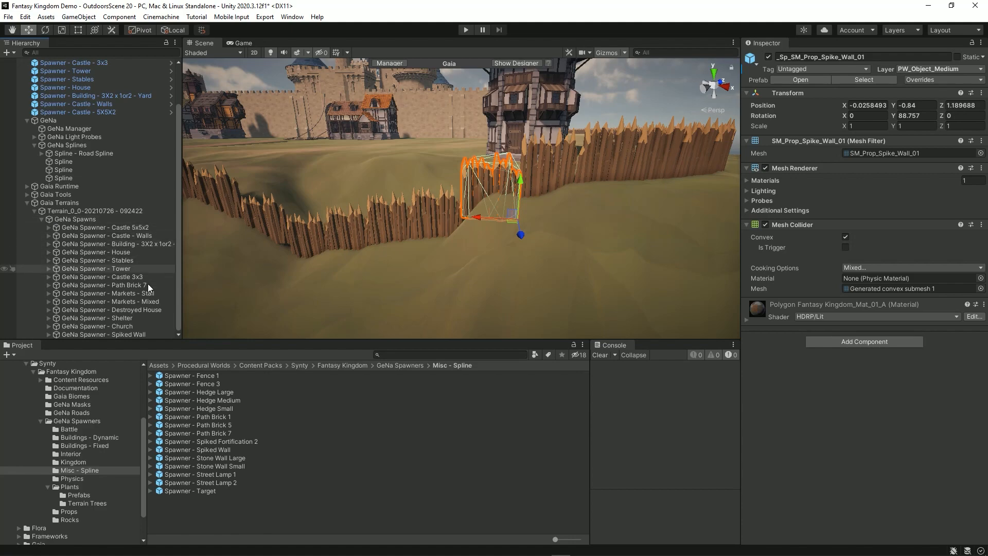
pyautogui.click(41, 219)
pyautogui.click(77, 303)
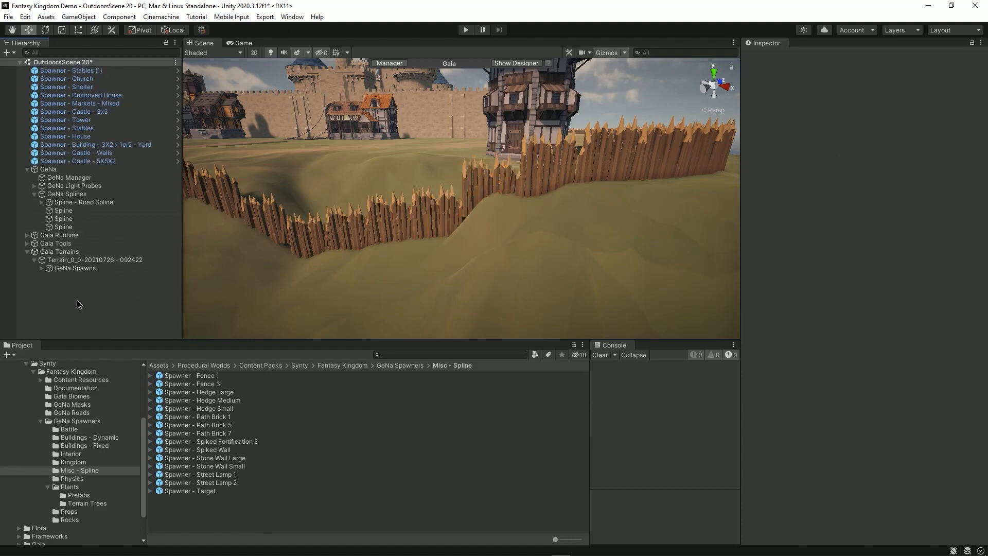
# Step: Add the Barrel Stack spawner from Props to the grass in front of the castle wall beside the gate
pyautogui.moveTo(466, 301); pyautogui.dragTo(498, 340, button='right')
pyautogui.press('e')
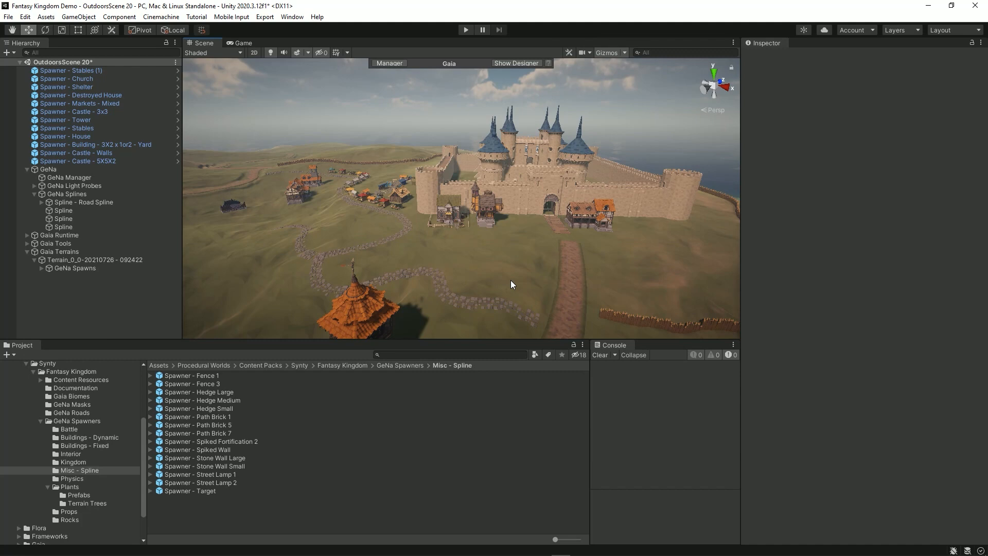
pyautogui.click(102, 512)
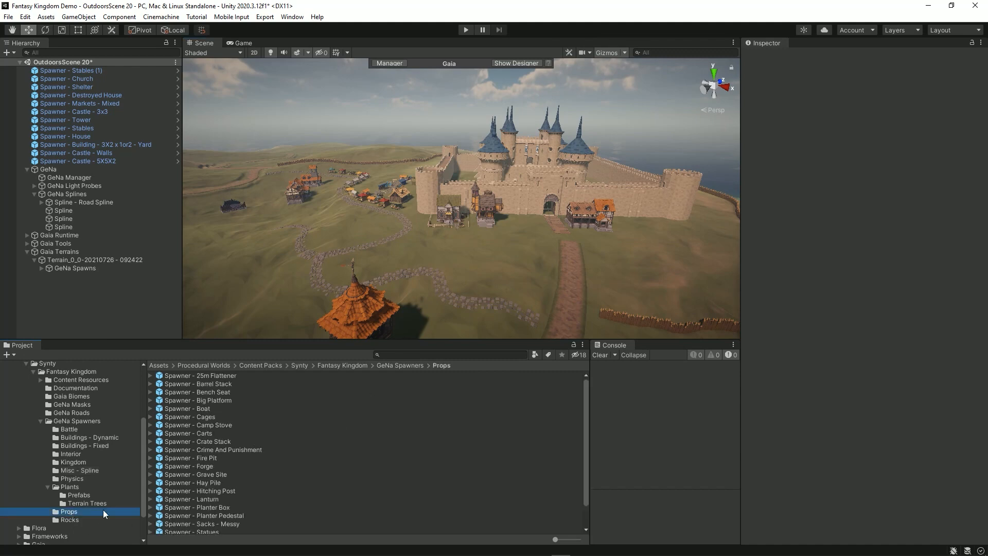
pyautogui.moveTo(482, 221); pyautogui.dragTo(474, 268, button='right')
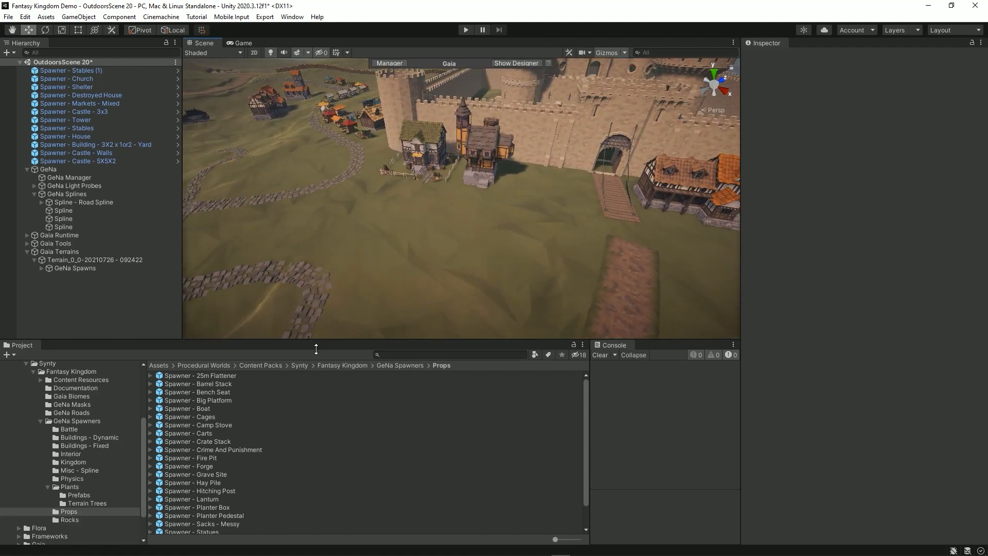
pyautogui.moveTo(539, 202); pyautogui.dragTo(494, 175, button='right')
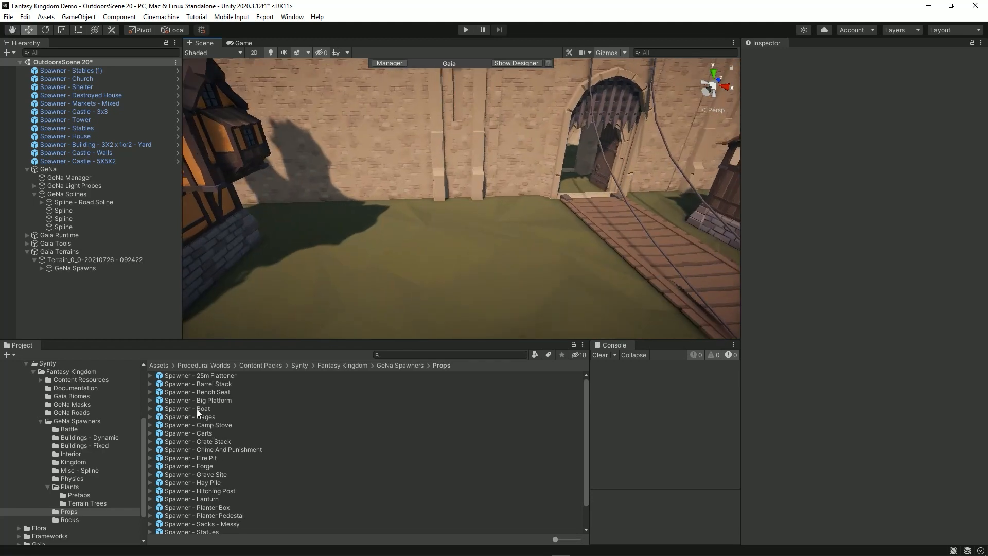
pyautogui.moveTo(196, 383); pyautogui.dragTo(425, 216)
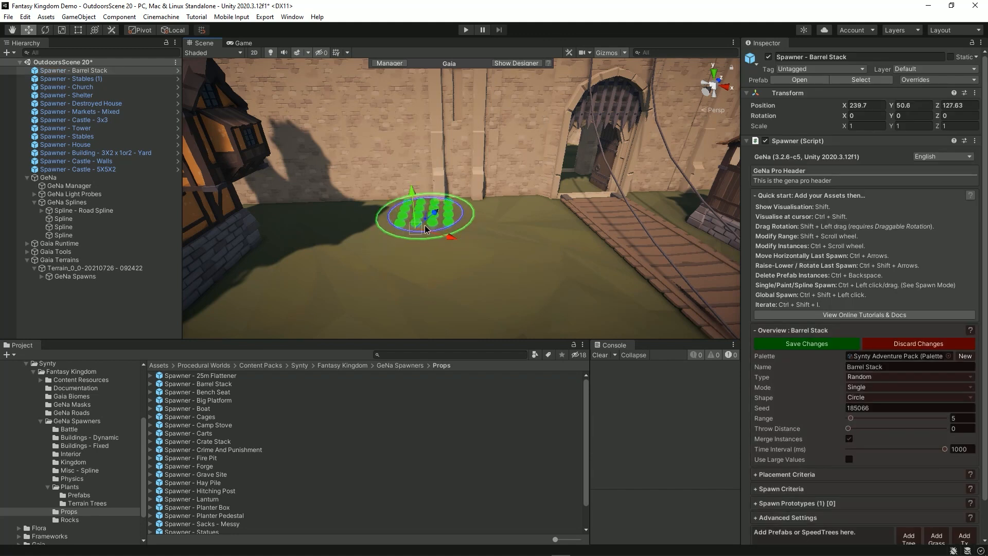
# Step: Spawn barrel stacks along the castle wall, removing the last stack near the house and filling the gap in the row's middle
pyautogui.keyDown('ctrl'); pyautogui.click(425, 224); pyautogui.keyUp('ctrl')
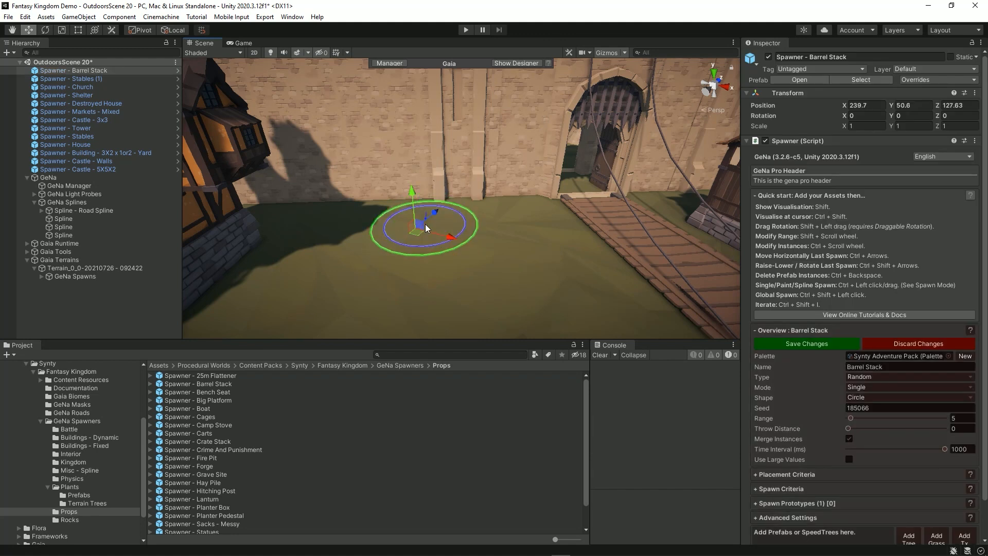
pyautogui.keyDown('ctrl'); pyautogui.click(511, 214); pyautogui.keyUp('ctrl')
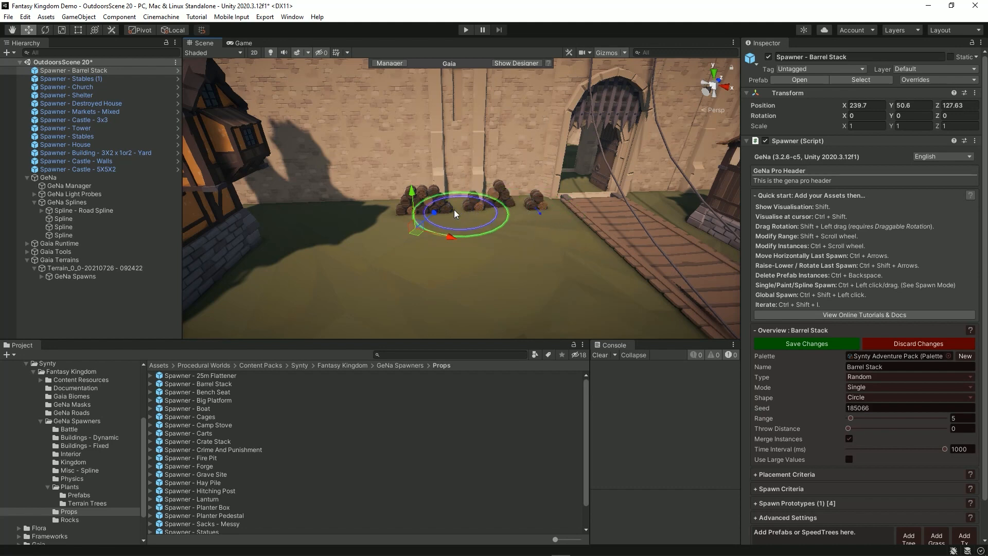
pyautogui.keyDown('ctrl'); pyautogui.click(339, 214); pyautogui.keyUp('ctrl')
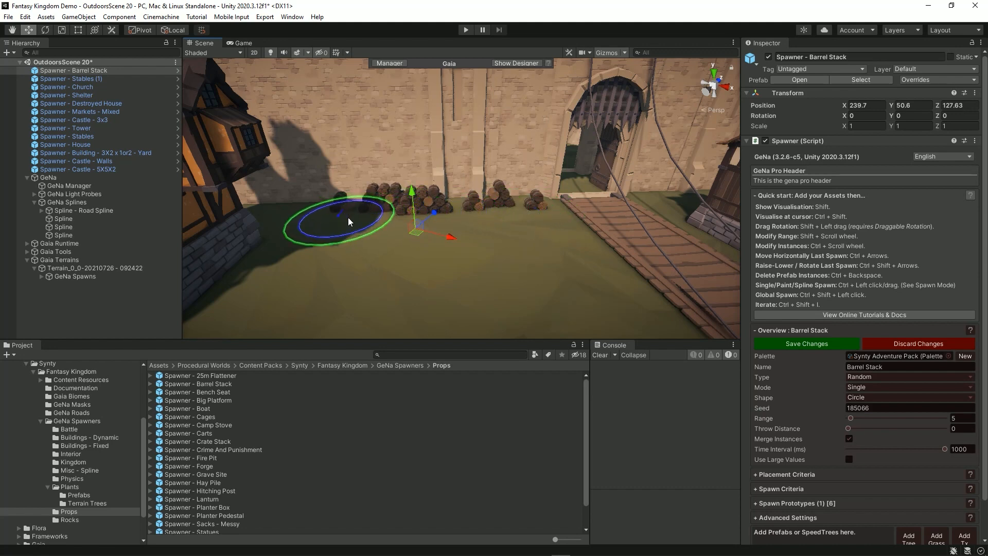
pyautogui.keyDown('ctrl'); pyautogui.click(341, 221); pyautogui.keyUp('ctrl')
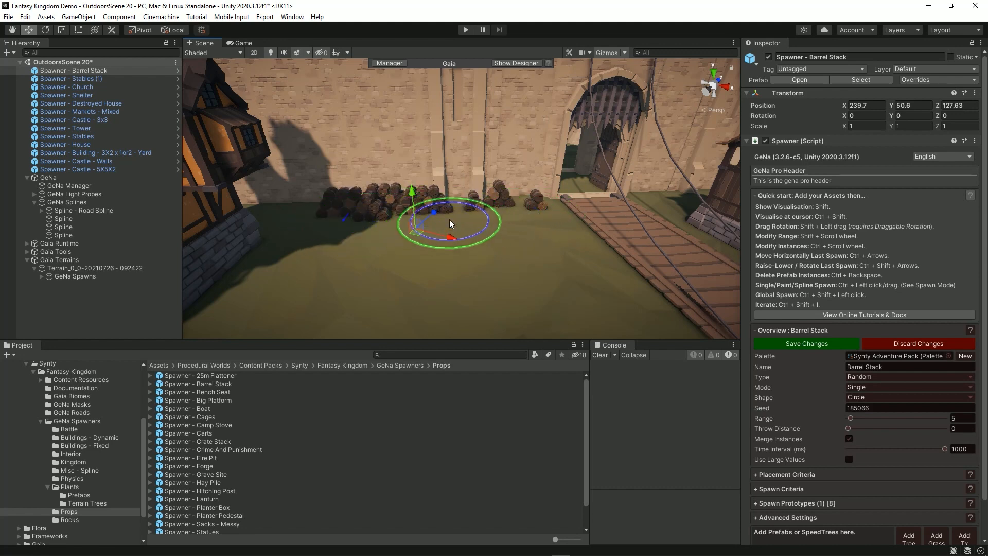
pyautogui.hotkey('ctrl', 'BackSpace')
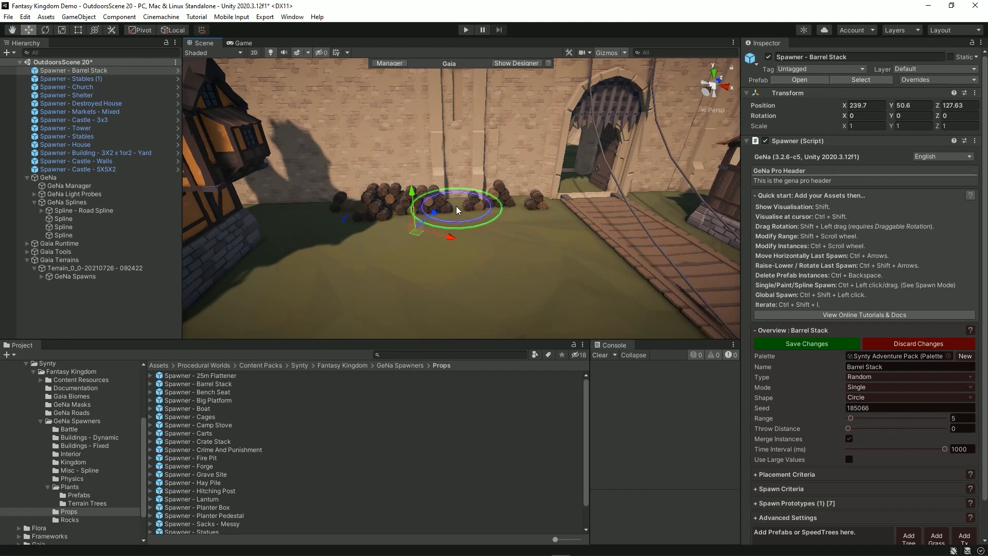
pyautogui.keyDown('ctrl'); pyautogui.click(456, 205); pyautogui.keyUp('ctrl')
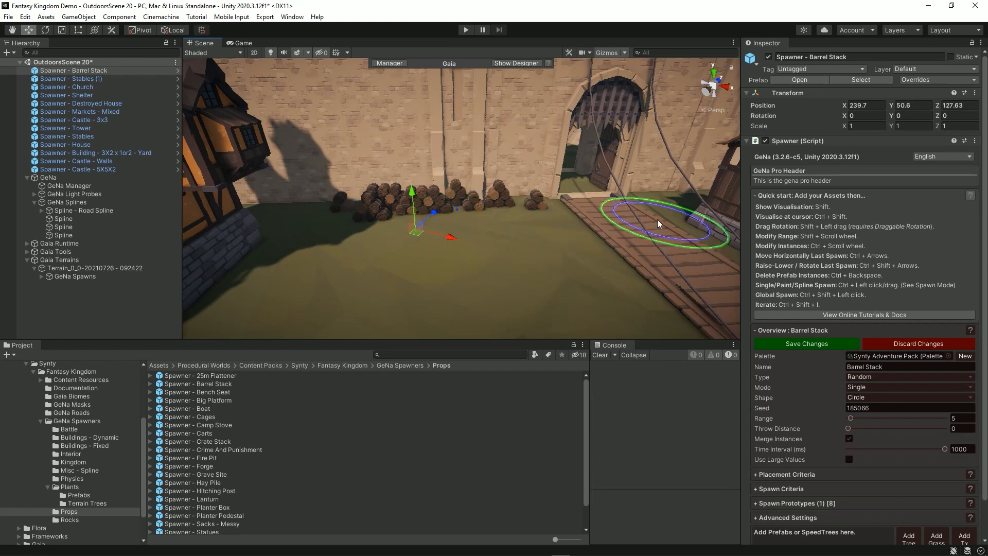
pyautogui.press('shift')
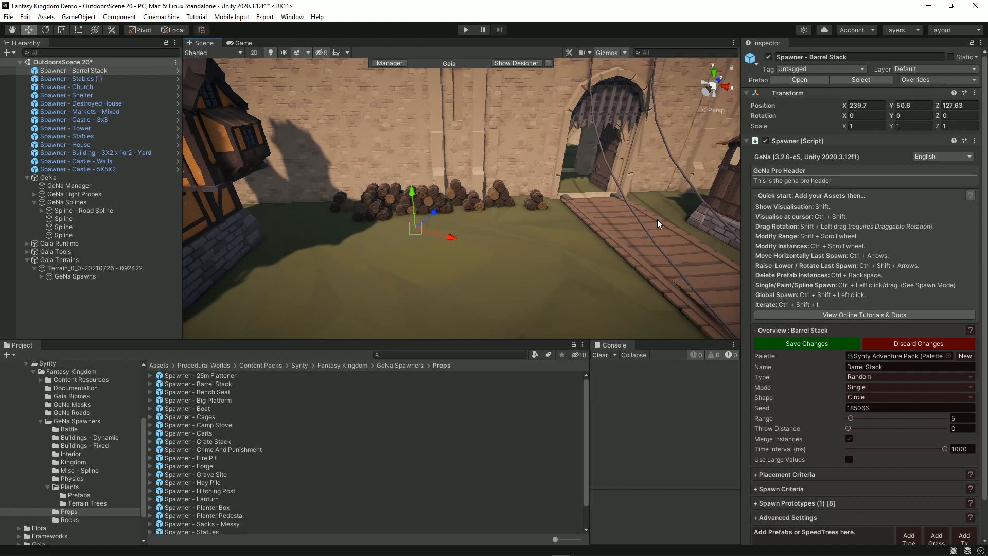
pyautogui.press('shift')
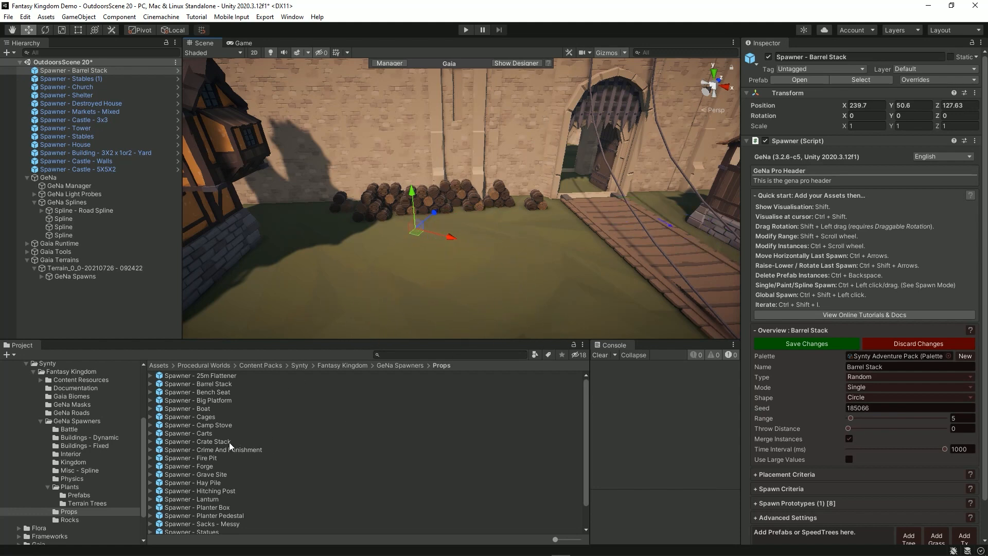
# Step: Add the Crate Stack spawner beside the timber house, spawn crates along its stone base and undo the last extra spawn
pyautogui.moveTo(202, 439); pyautogui.dragTo(311, 236)
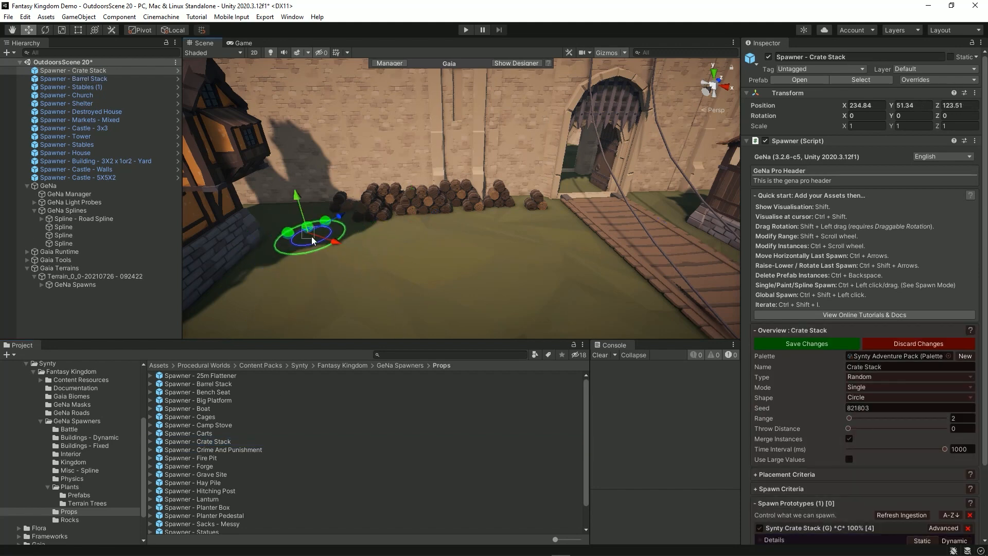
pyautogui.keyDown('ctrl'); pyautogui.click(288, 259); pyautogui.keyUp('ctrl')
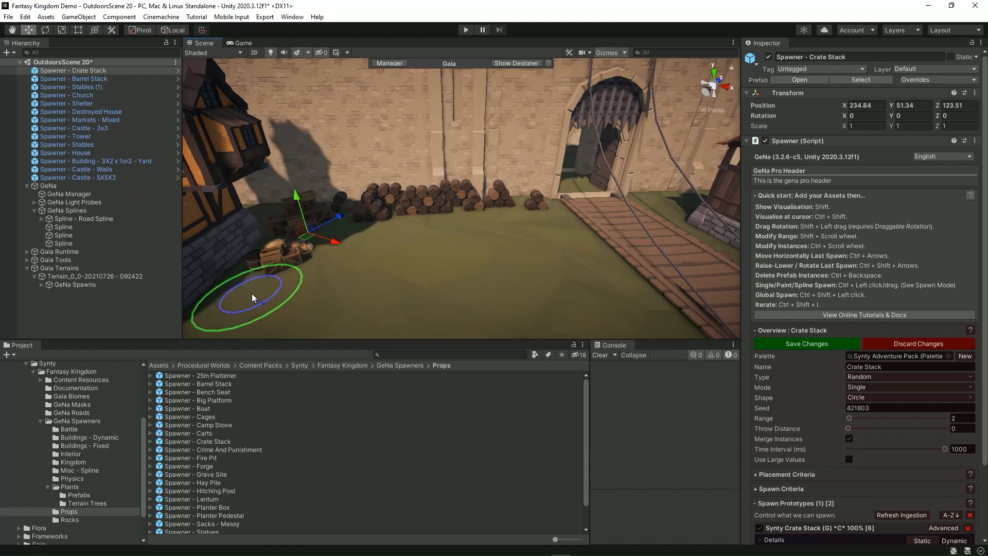
pyautogui.keyDown('ctrl'); pyautogui.click(252, 293); pyautogui.keyUp('ctrl')
pyautogui.hotkey('ctrl', 'z')
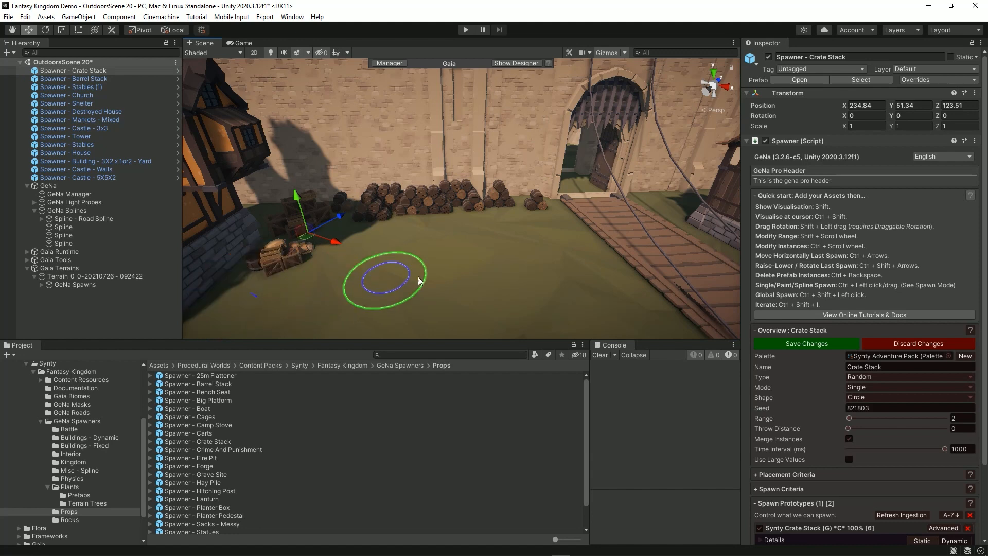
# Step: Spawn another crate stack near the house's stone steps and iterate it to a stack of large wooden crates
pyautogui.press('f')
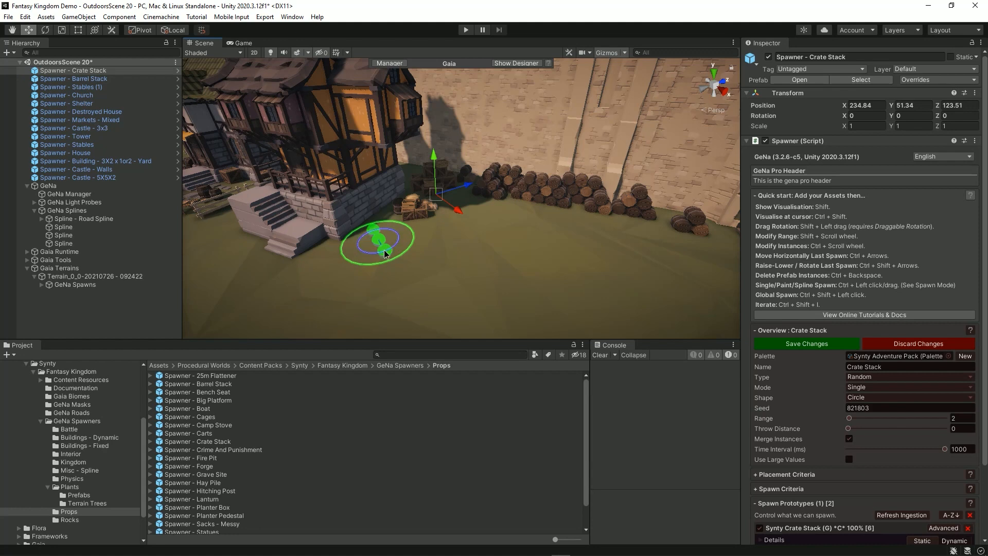
pyautogui.keyDown('ctrl'); pyautogui.click(383, 239); pyautogui.keyUp('ctrl')
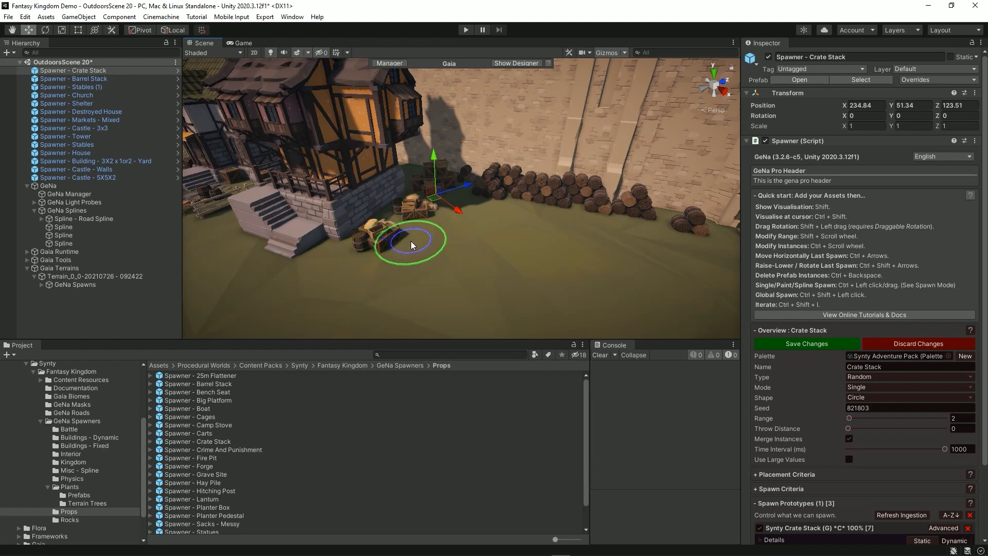
pyautogui.hotkey('ctrl', 'shift', 'i')
pyautogui.hotkey('ctrl', 'shift', 'i')
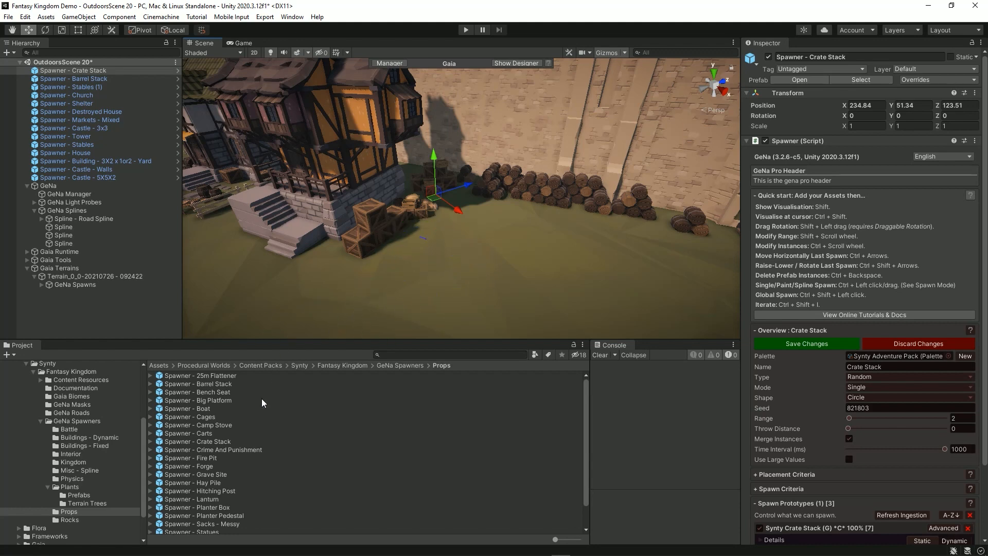
# Step: Add the Crime And Punishment spawner in front of the barrels and spawn one prop between them and the crates
pyautogui.moveTo(565, 237); pyautogui.dragTo(607, 263, button='right')
pyautogui.press('s')
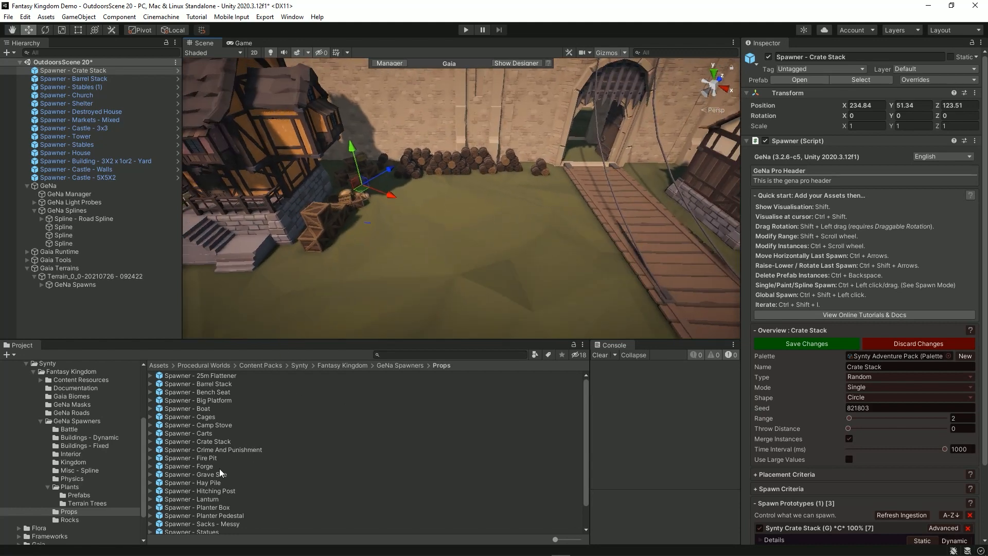
pyautogui.moveTo(209, 451); pyautogui.dragTo(432, 217)
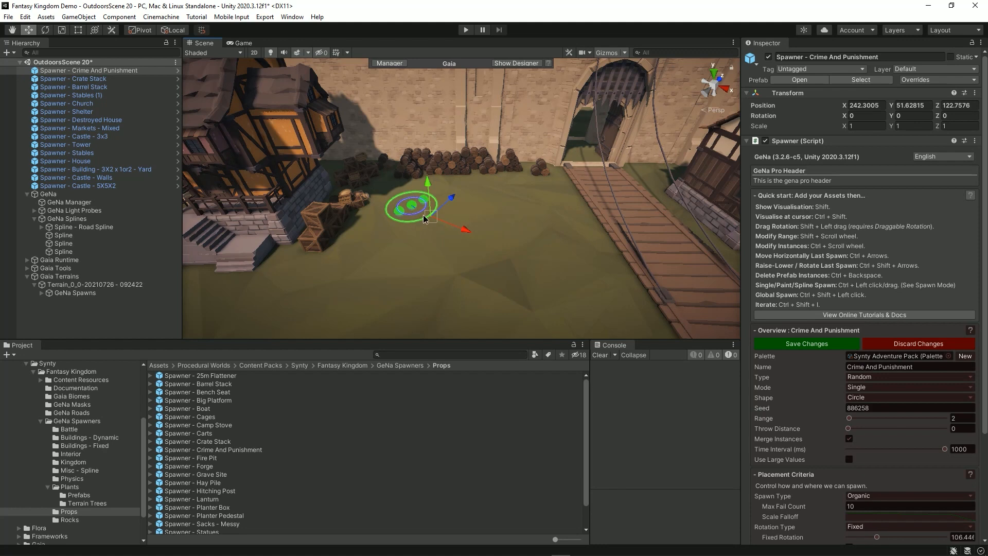
pyautogui.keyDown('ctrl'); pyautogui.click(414, 206); pyautogui.keyUp('ctrl')
# Step: Iterate the Crime And Punishment prop until it is a raised wooden platform with a two-noose gallows
pyautogui.moveTo(508, 247); pyautogui.dragTo(492, 222, button='right')
pyautogui.press('w')
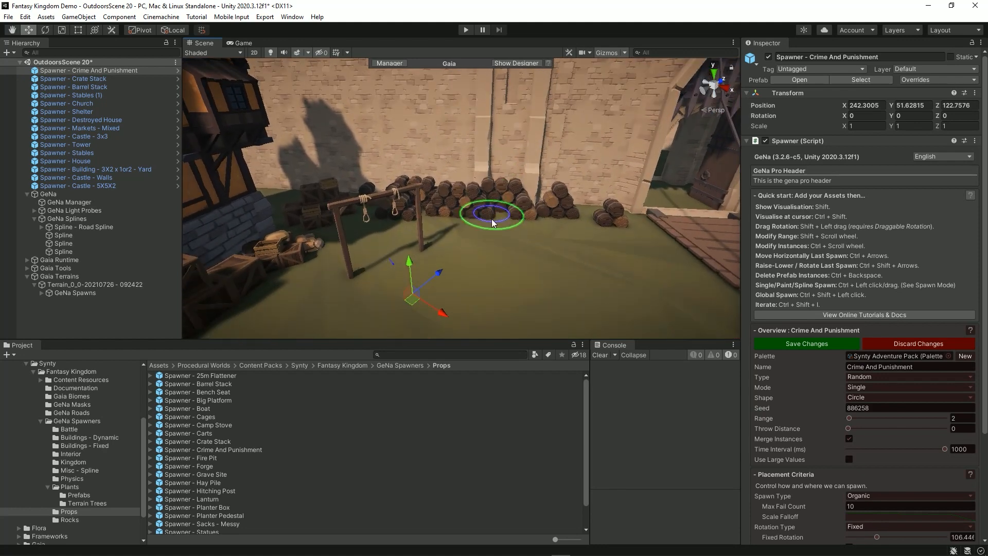
pyautogui.hotkey('ctrl', 'shift', 'i')
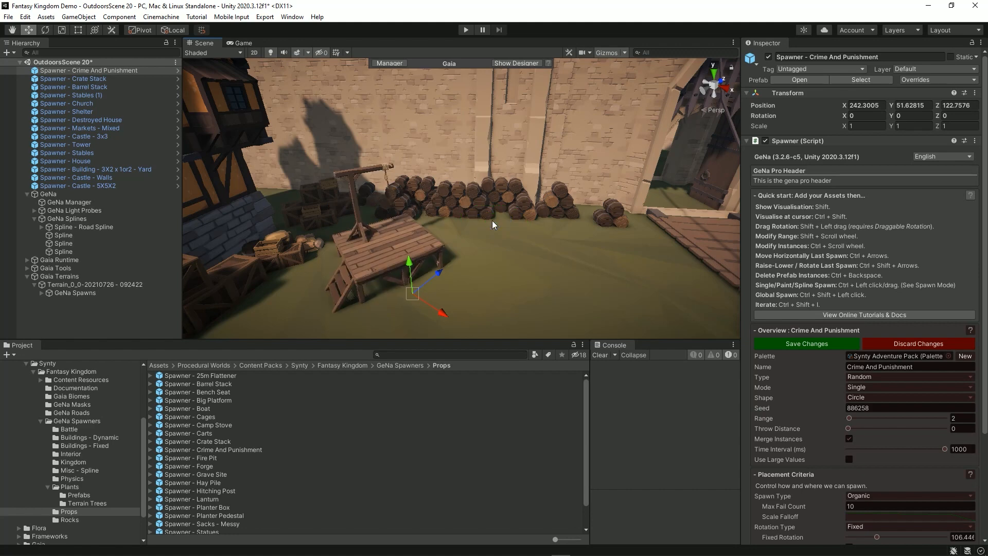
pyautogui.hotkey('ctrl', 'shift', 'i')
pyautogui.hotkey('ctrl', 'shift', 'i')
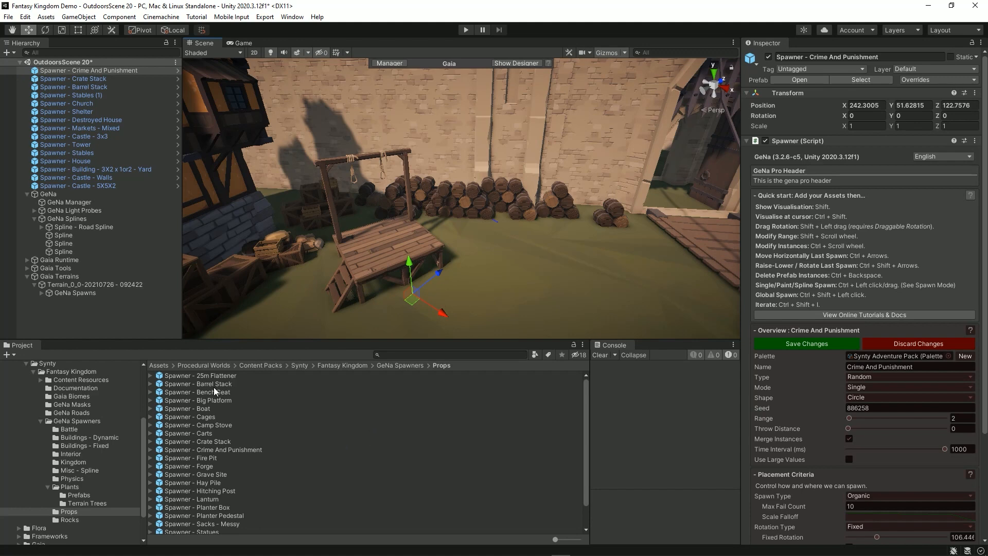
# Step: Add the Bench Seat spawner beside the gallows, spawn a bench in front of the barrels and undo the extra second bench
pyautogui.moveTo(216, 396); pyautogui.dragTo(475, 245)
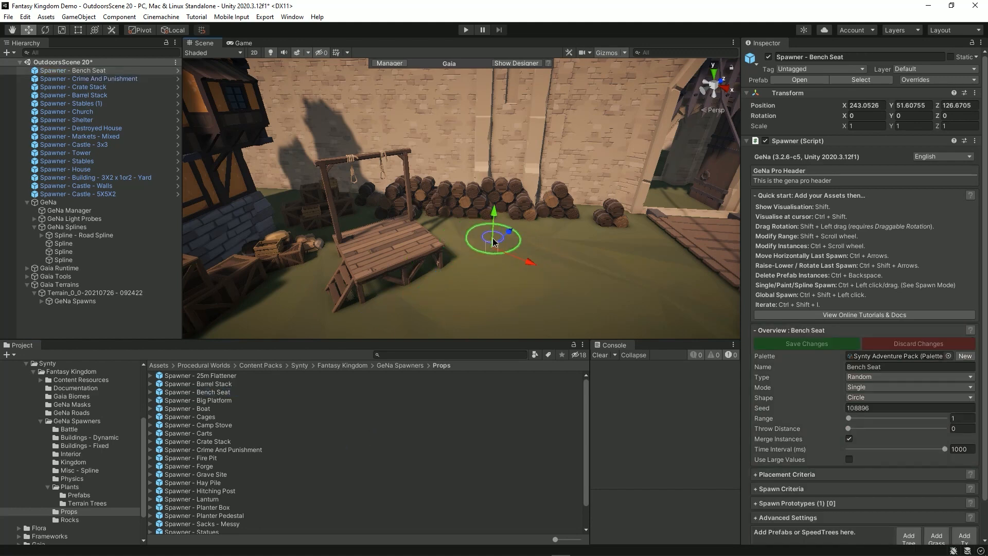
pyautogui.keyDown('ctrl'); pyautogui.click(475, 245); pyautogui.keyUp('ctrl')
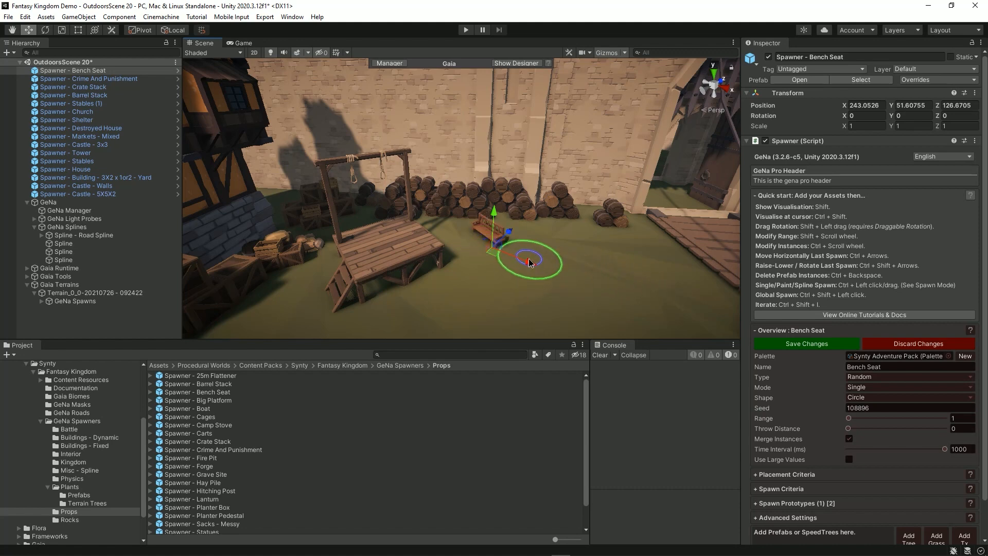
pyautogui.moveTo(637, 283)
pyautogui.keyDown('alt'); pyautogui.mouseDown()
pyautogui.moveTo(638, 304)
pyautogui.moveTo(619, 282)
pyautogui.mouseUp(); pyautogui.keyUp('alt')
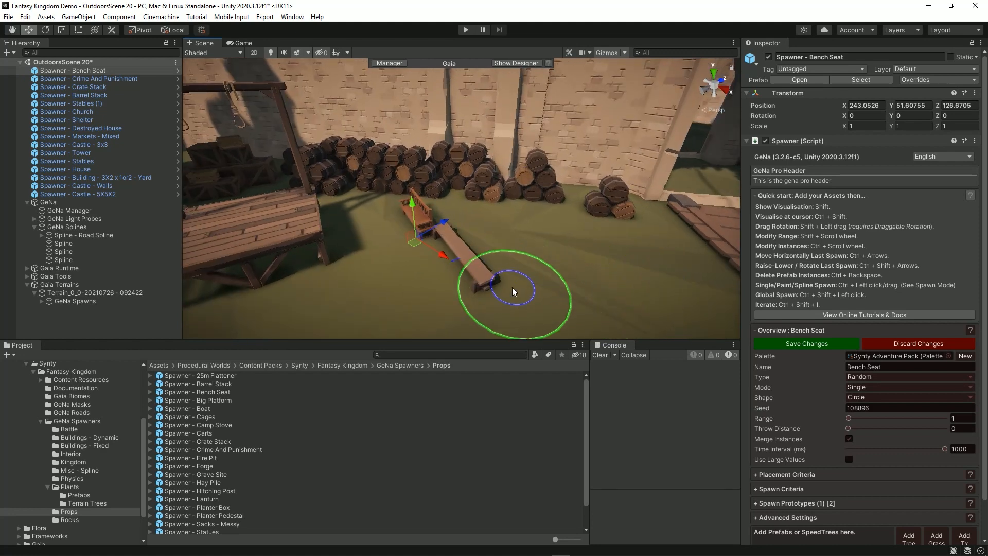
pyautogui.hotkey('ctrl', 'z')
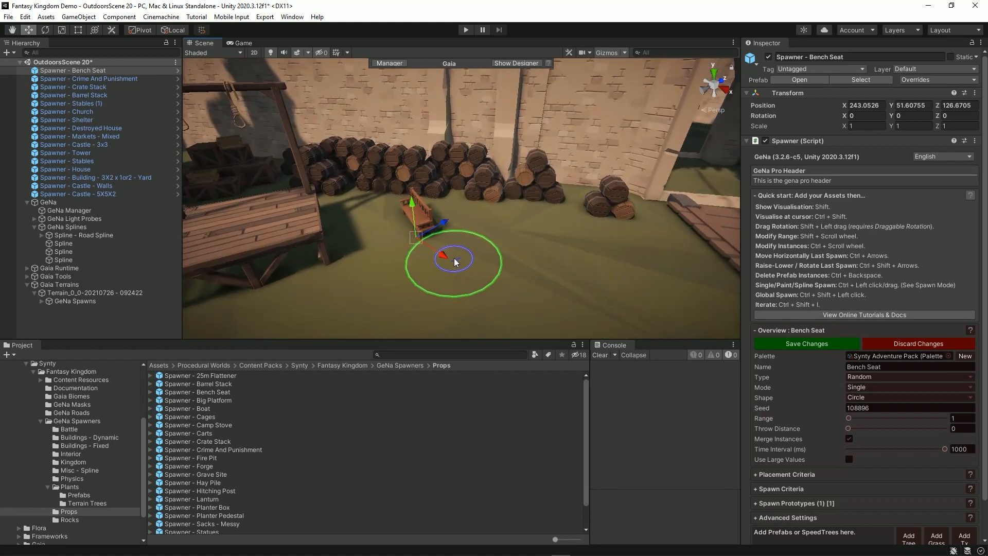
# Step: Spawn a second bench in front of the first and iterate it until it is a slatted bench with a backrest
pyautogui.keyDown('ctrl'); pyautogui.click(455, 260); pyautogui.keyUp('ctrl')
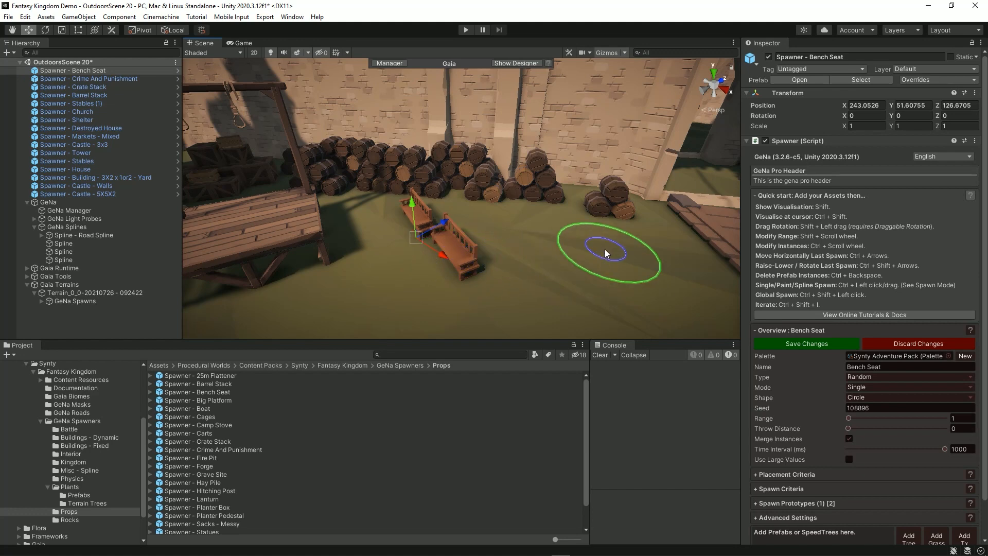
pyautogui.hotkey('ctrl', 'shift', 'i')
pyautogui.hotkey('ctrl', 'shift', 'i')
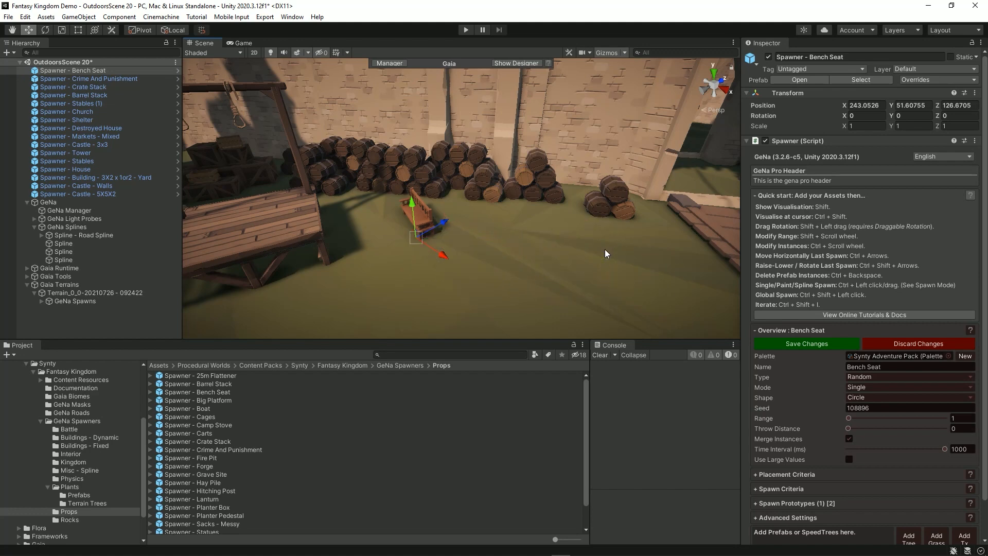
pyautogui.hotkey('ctrl', 'shift', 'i')
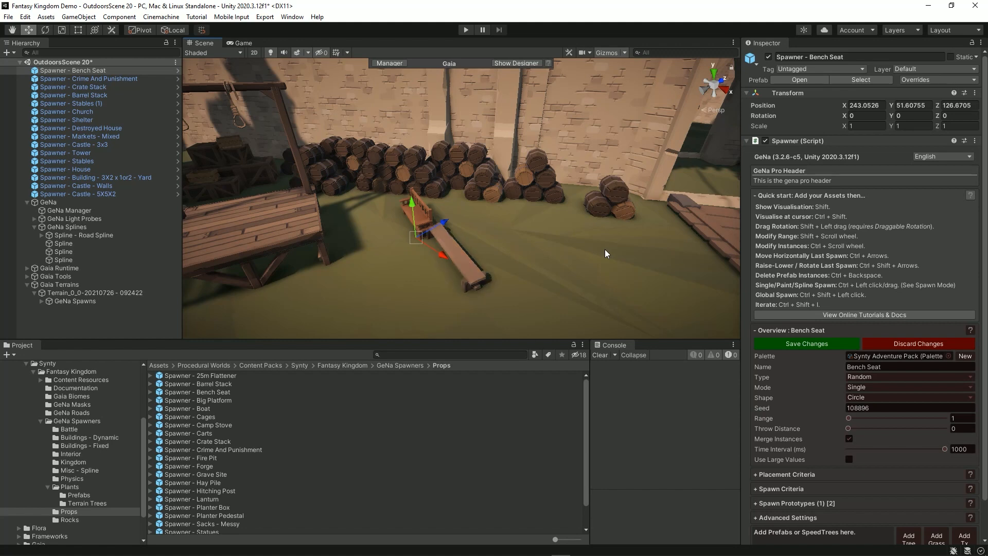
pyautogui.hotkey('ctrl', 'shift', 'i')
pyautogui.hotkey('ctrl', 'shift', 'i')
pyautogui.hotkey('ctrl', 'shift', 'i')
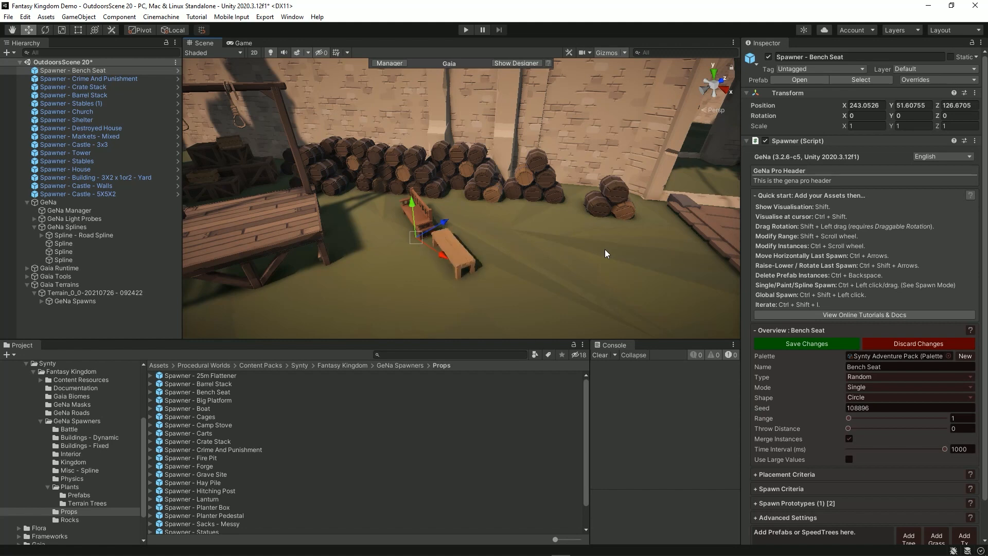
pyautogui.hotkey('ctrl', 'shift', 'i')
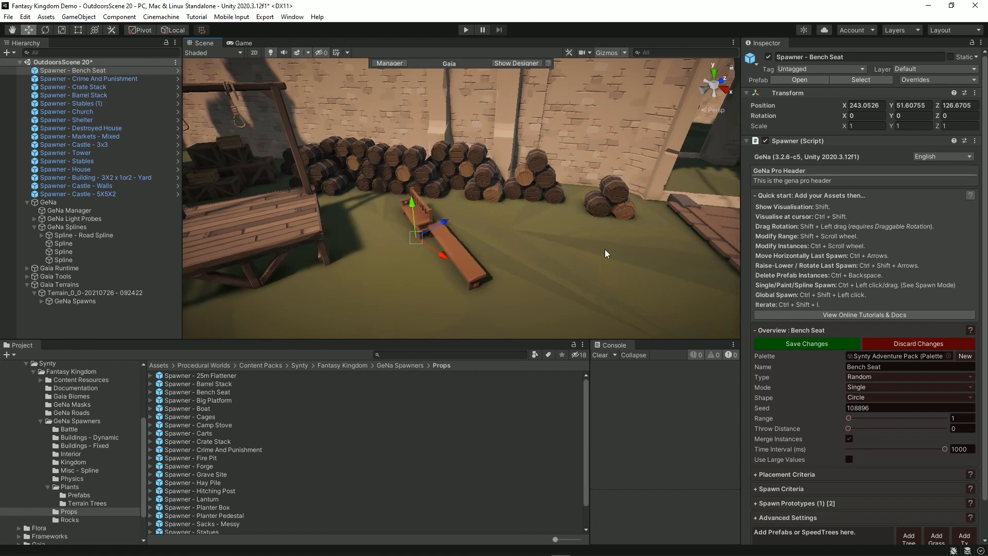
pyautogui.hotkey('ctrl', 'shift', 'i')
pyautogui.hotkey('ctrl', 'shift', 'i')
pyautogui.press('shift')
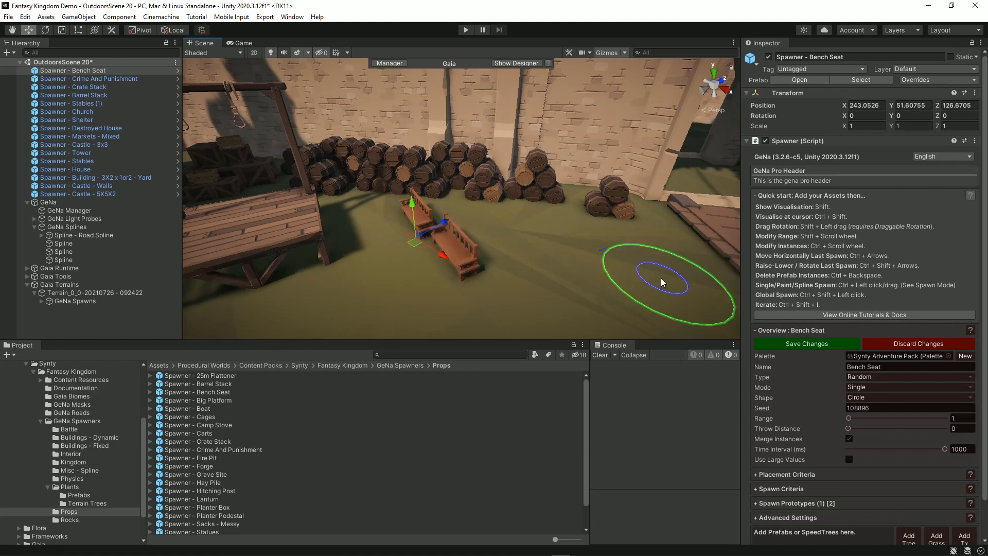
# Step: Move the second bench to Z 0.29 so it lines up with the first, collapse the expanded GeNa Spawns hierarchy and clear the selection
pyautogui.click(481, 252)
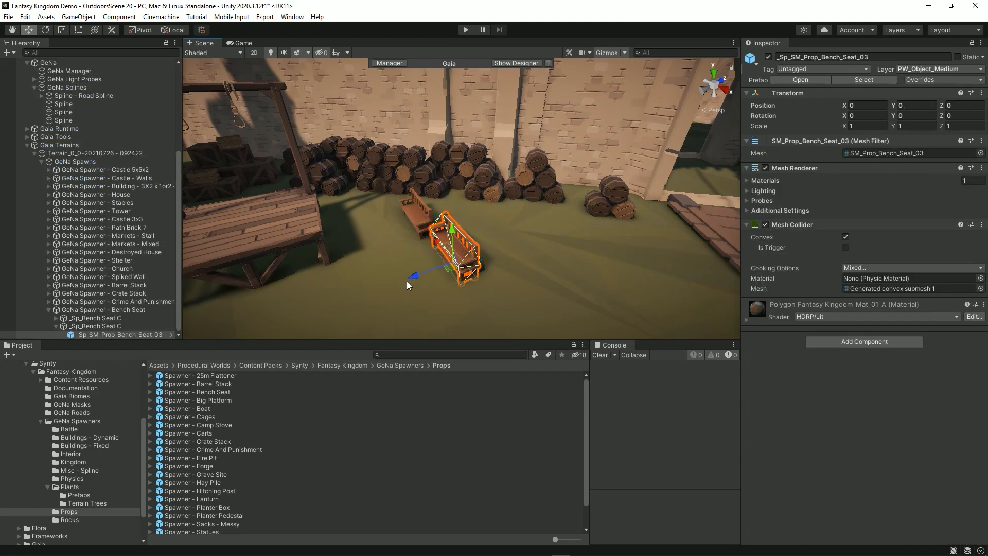
pyautogui.moveTo(406, 280); pyautogui.dragTo(404, 282)
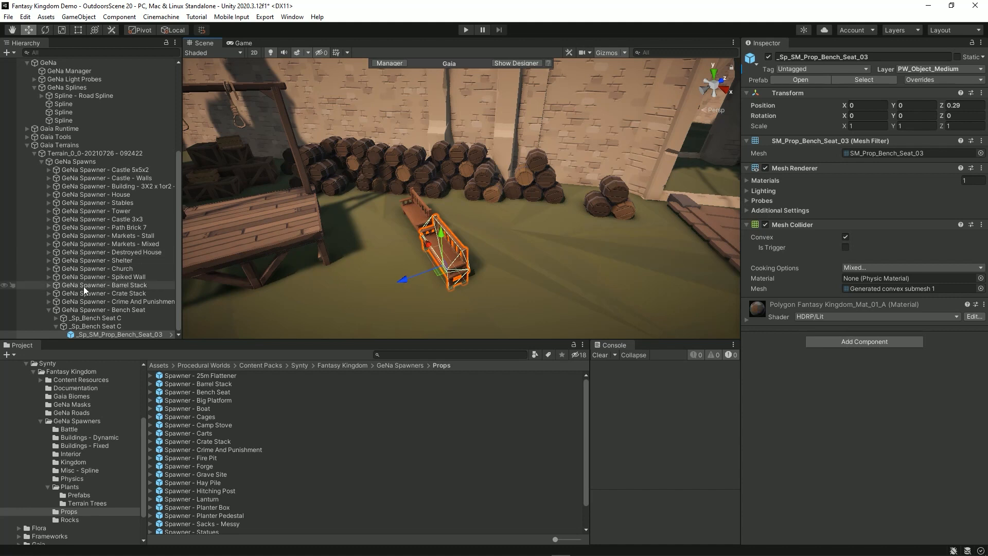
pyautogui.scroll(1, 59, 304)
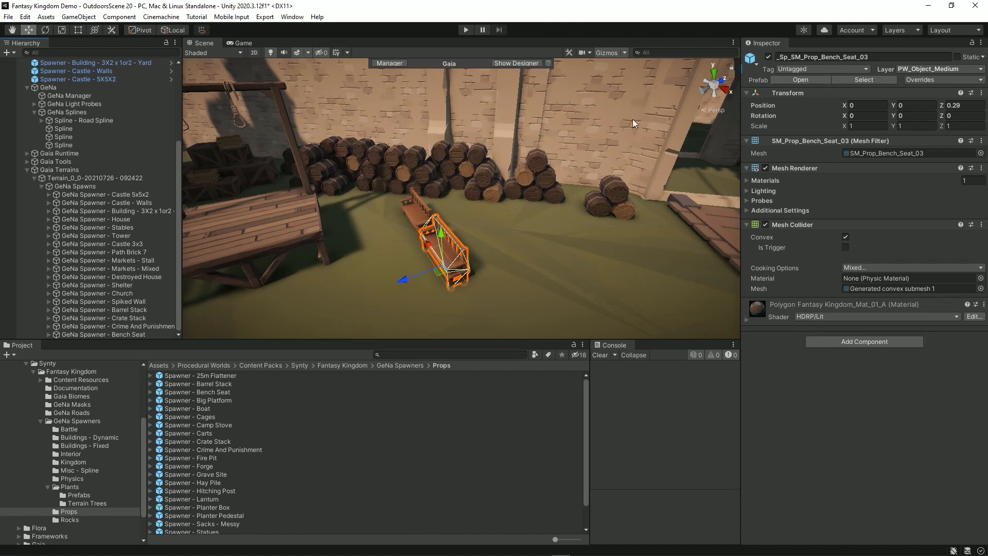
pyautogui.click(41, 186)
pyautogui.click(62, 324)
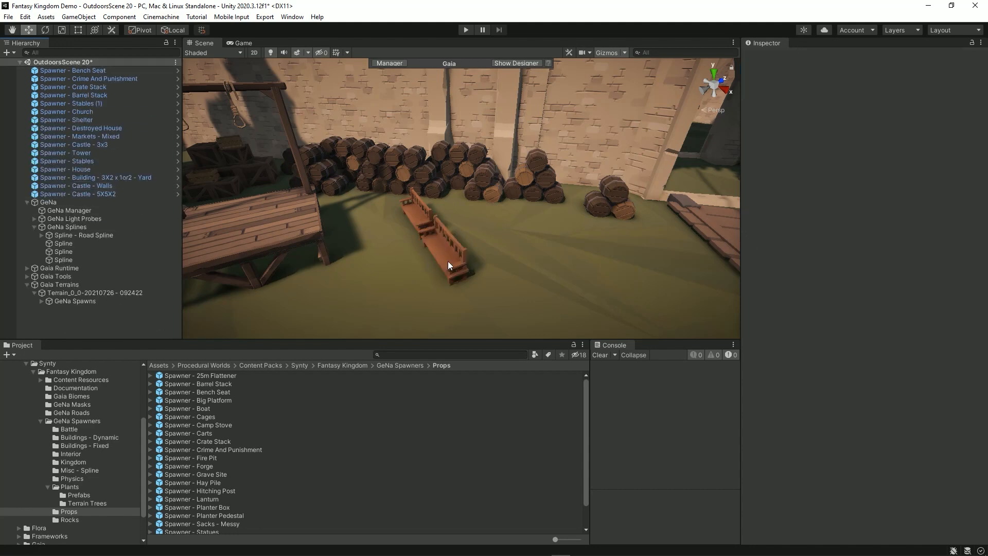
# Step: Add the Big Platform spawner to the open ground beside the drawbridge and spawn a large wooden platform there
pyautogui.moveTo(478, 279); pyautogui.dragTo(534, 279, button='right')
pyautogui.press('s')
pyautogui.moveTo(202, 401); pyautogui.dragTo(393, 273)
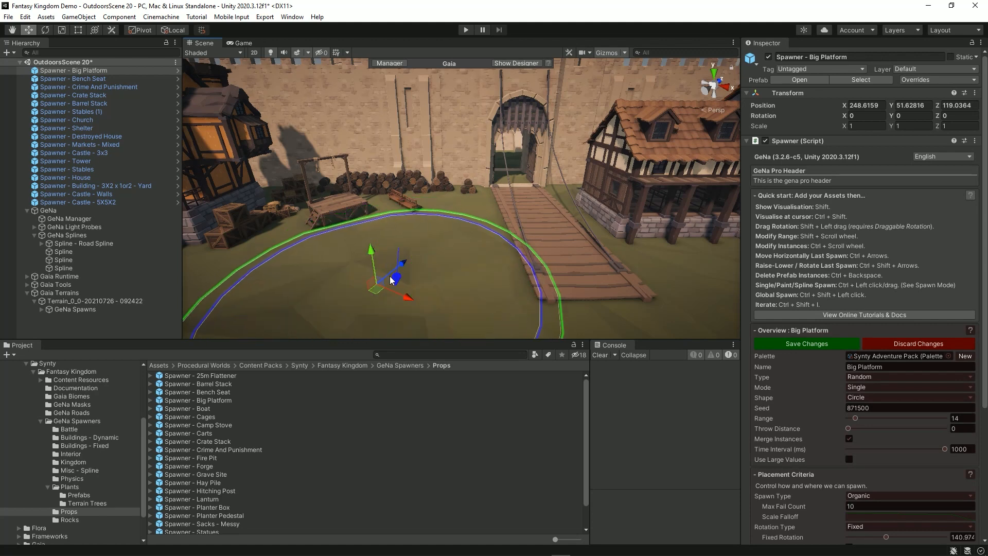
pyautogui.keyDown('ctrl'); pyautogui.click(391, 274); pyautogui.keyUp('ctrl')
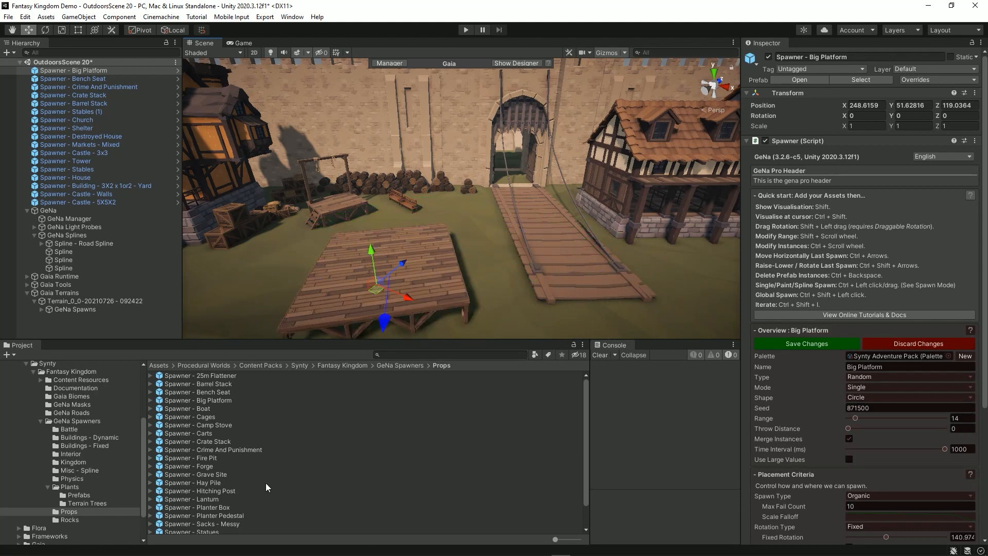
# Step: Add the Cages spawner beside the large wooden platform and spawn cages on the grass near the crate stack
pyautogui.moveTo(211, 416); pyautogui.dragTo(257, 259)
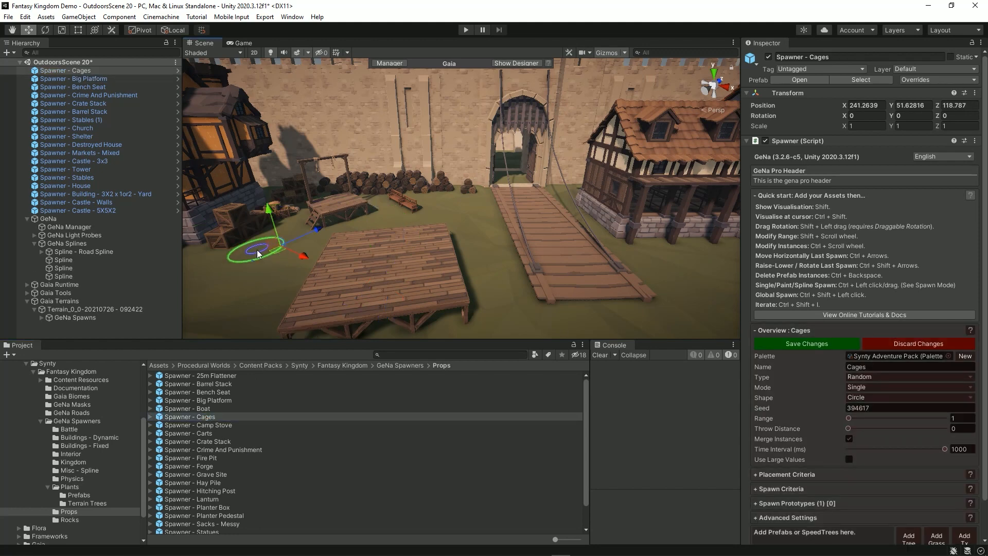
pyautogui.keyDown('ctrl'); pyautogui.click(268, 284); pyautogui.keyUp('ctrl')
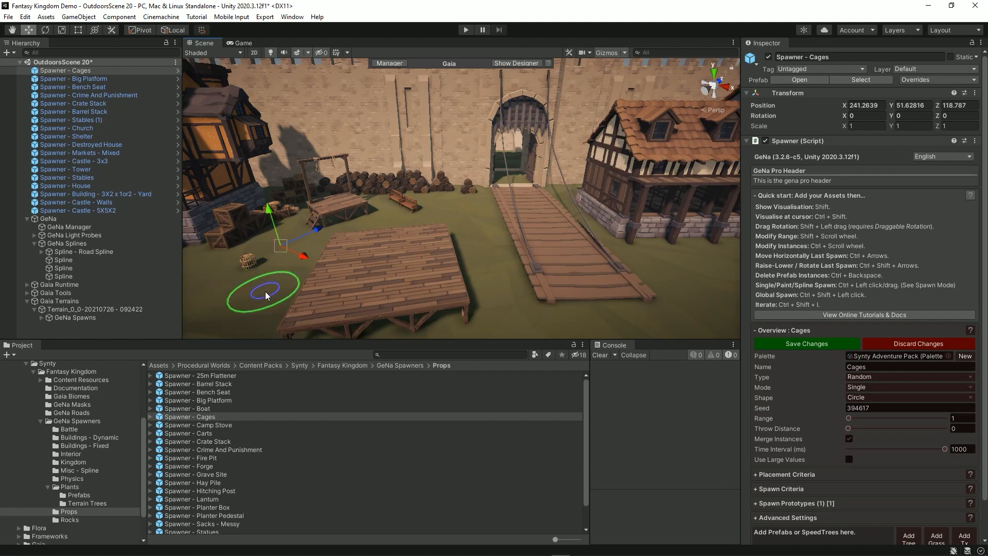
pyautogui.keyDown('ctrl'); pyautogui.click(265, 292); pyautogui.keyUp('ctrl')
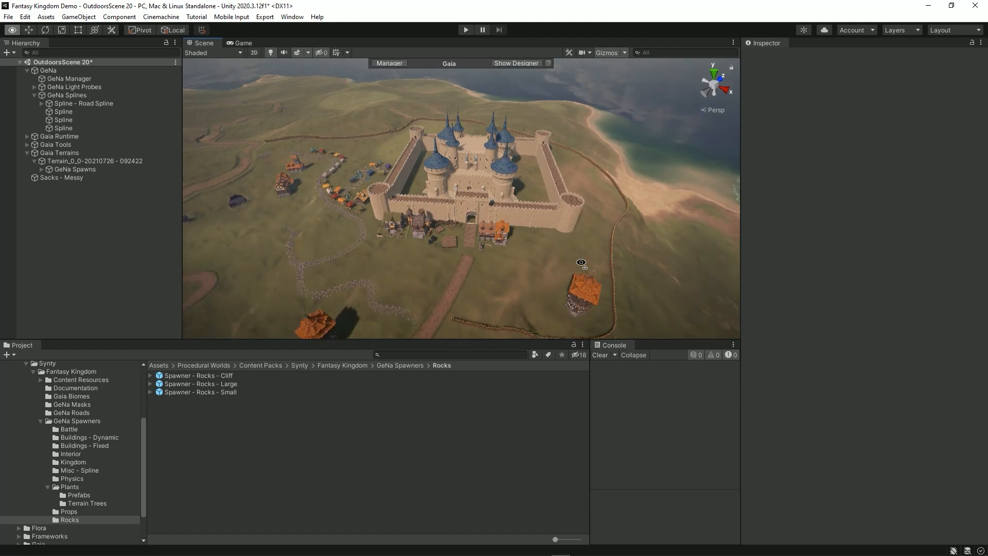
# Step: Add the Rocks - Cliff spawner behind the castle's rear wall and spawn a first cluster of cliff rocks there
pyautogui.keyDown('alt'); pyautogui.moveTo(504, 270); pyautogui.dragTo(577, 221); pyautogui.keyUp('alt')
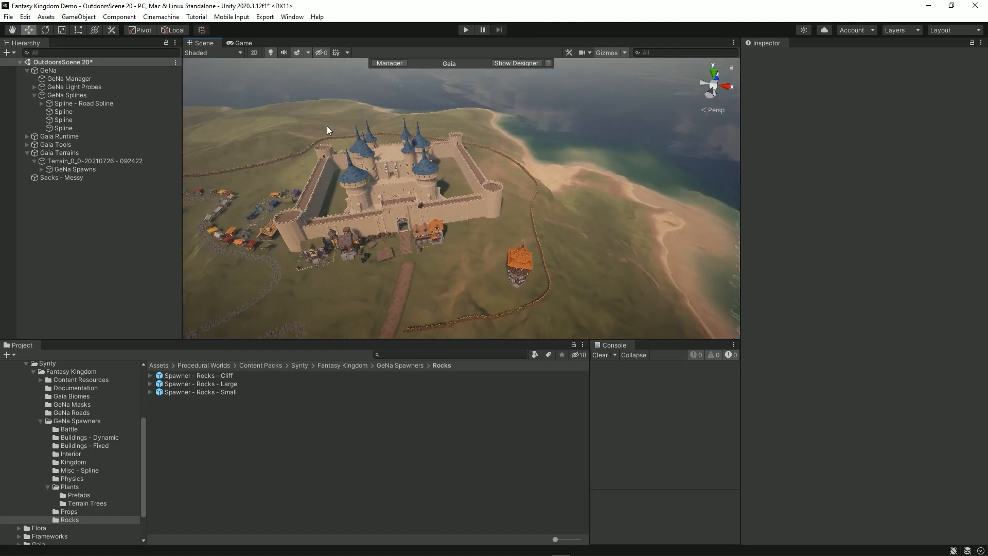
pyautogui.moveTo(478, 205); pyautogui.dragTo(435, 204, button='right')
pyautogui.press('w')
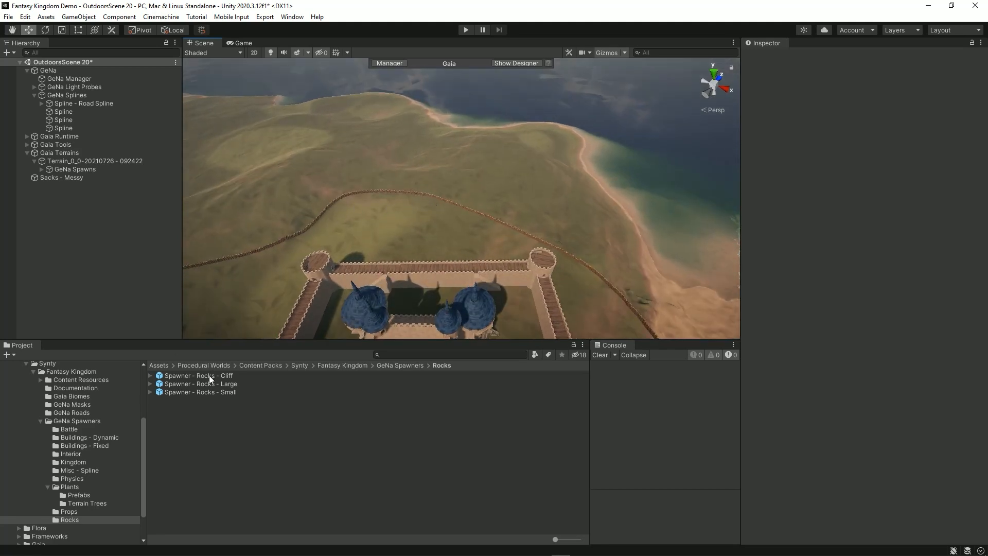
pyautogui.moveTo(202, 376)
pyautogui.mouseDown()
pyautogui.moveTo(418, 236)
pyautogui.moveTo(421, 221)
pyautogui.moveTo(487, 235)
pyautogui.moveTo(403, 212)
pyautogui.moveTo(347, 230)
pyautogui.moveTo(375, 238)
pyautogui.mouseUp()
pyautogui.moveTo(667, 202); pyautogui.dragTo(649, 205, button='right')
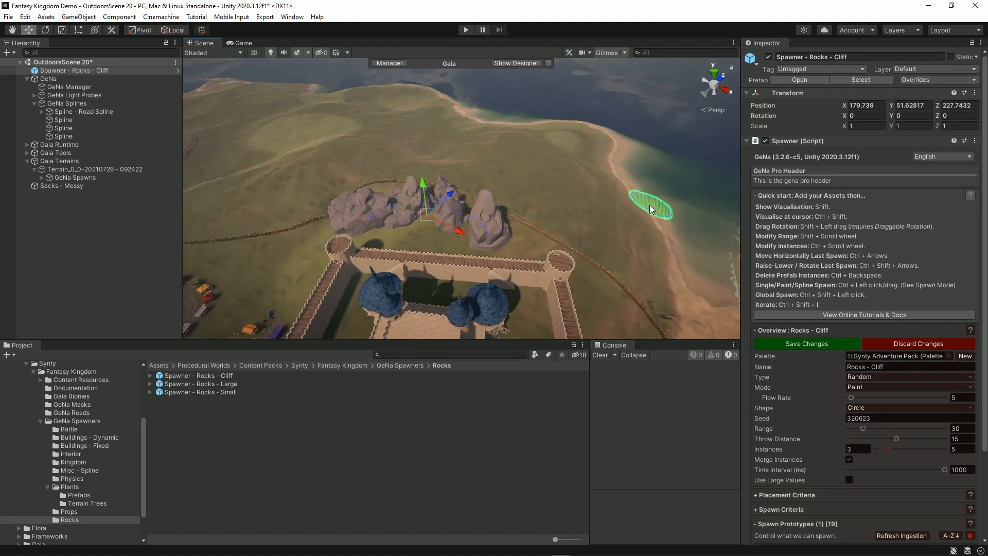
# Step: Iterate the cliff cluster behind the castle until it forms a small group beside a wide group of chunky rocks
pyautogui.hotkey('ctrl', 'shift', 'i')
pyautogui.hotkey('ctrl', 'BackSpace')
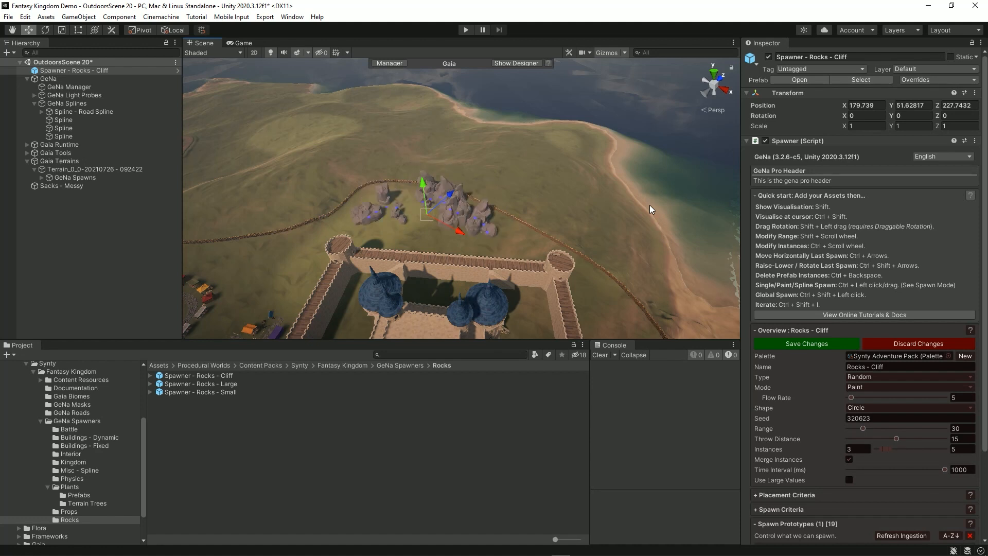
pyautogui.hotkey('ctrl', 'shift', 'i')
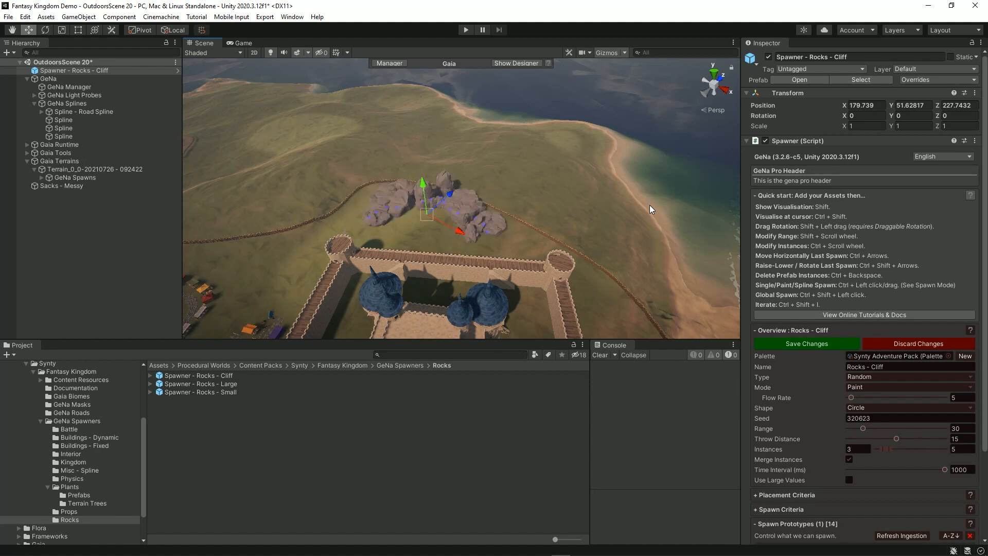
pyautogui.hotkey('ctrl', 'shift', 'i')
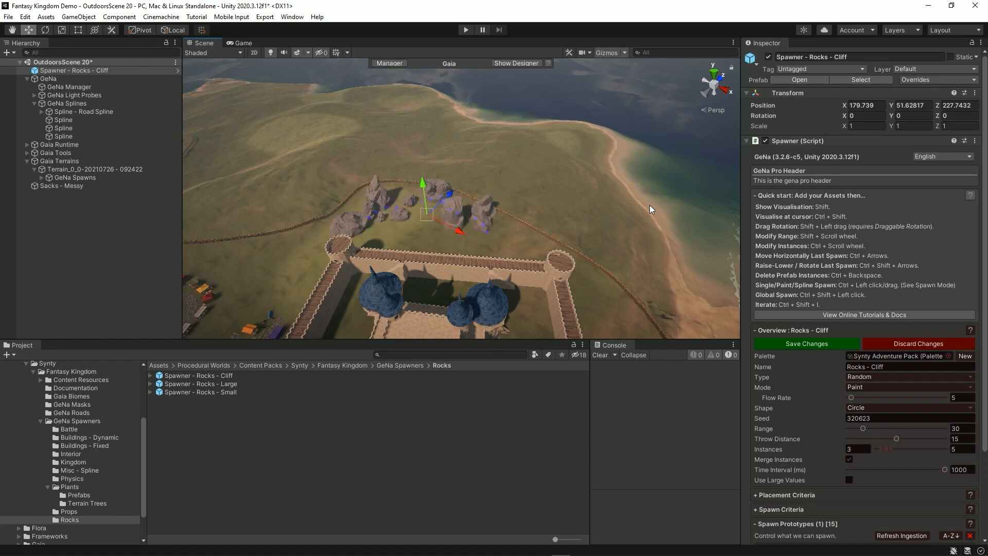
pyautogui.hotkey('ctrl', 'shift', 'i')
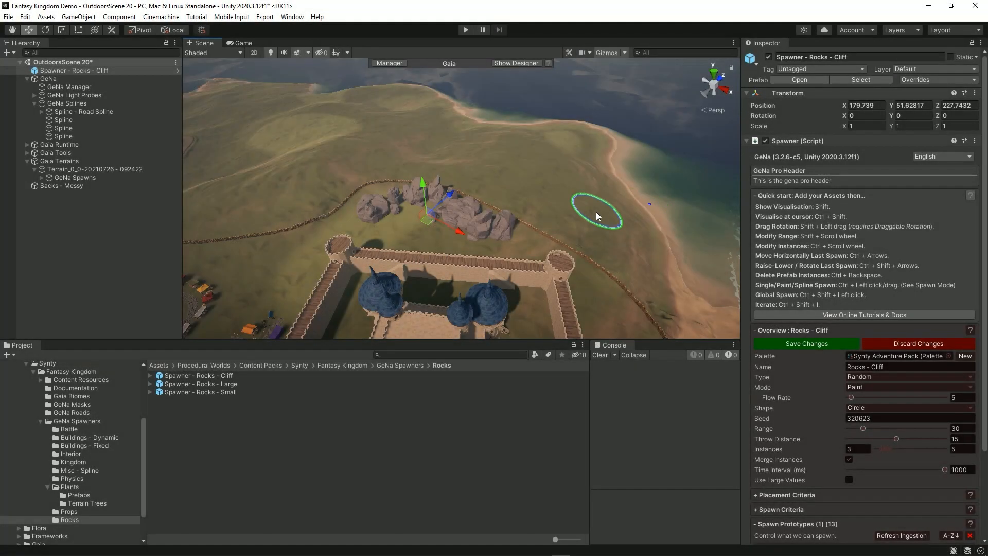
# Step: Paint a long arc of cliff rocks outside the spiked wall behind the castle and iterate its rock arrangement
pyautogui.keyDown('ctrl'); pyautogui.click(288, 190); pyautogui.keyUp('ctrl')
pyautogui.moveTo(288, 190)
pyautogui.keyDown('ctrl'); pyautogui.mouseDown()
pyautogui.moveTo(355, 150)
pyautogui.moveTo(525, 170)
pyautogui.moveTo(586, 221)
pyautogui.moveTo(458, 170)
pyautogui.moveTo(379, 164)
pyautogui.moveTo(237, 212)
pyautogui.mouseUp(); pyautogui.keyUp('ctrl')
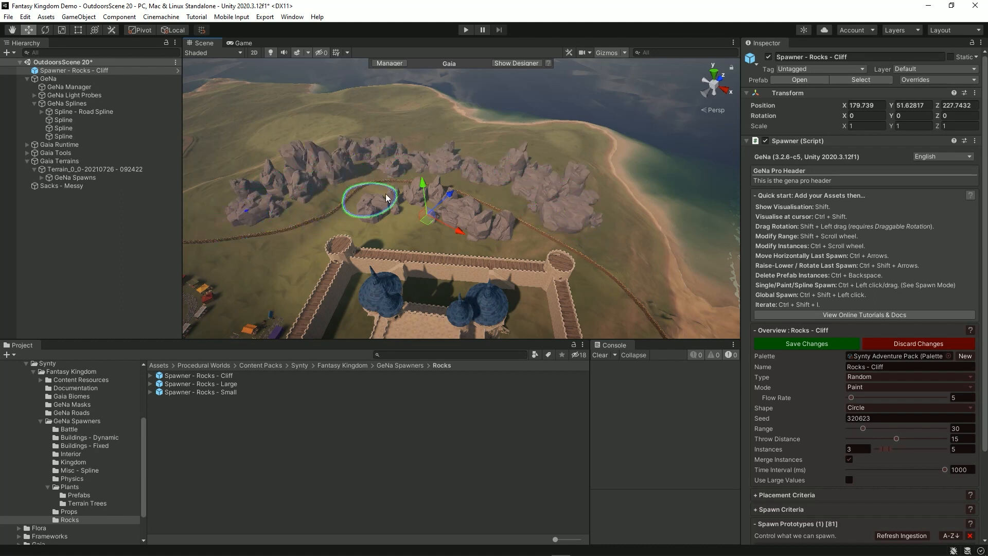
pyautogui.hotkey('ctrl', 'shift', 'i')
pyautogui.hotkey('ctrl', 'shift', 'i')
pyautogui.hotkey('ctrl', 'shift', 'i')
pyautogui.hotkey('ctrl', 'shift', 'i')
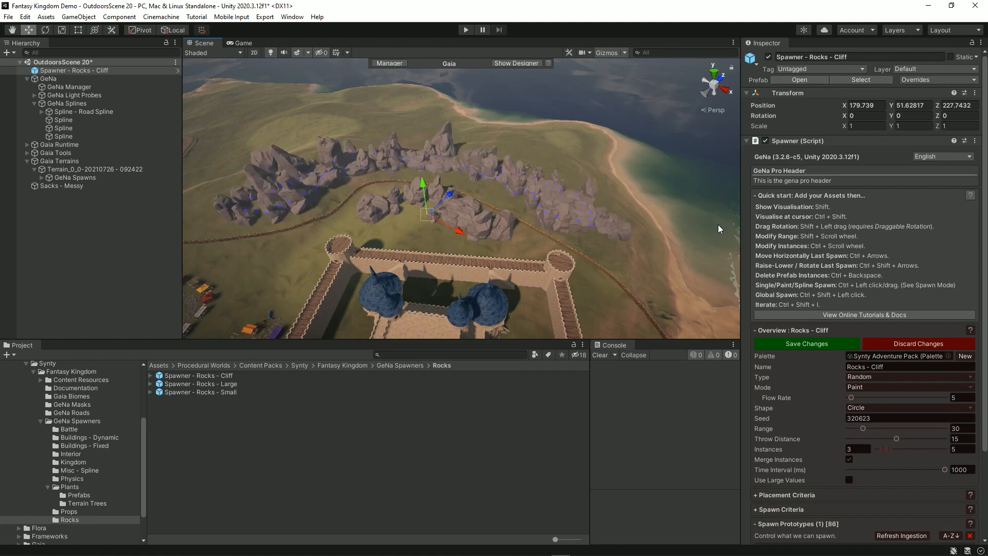
pyautogui.hotkey('ctrl', 'shift', 'i')
pyautogui.hotkey('ctrl', 'shift', 'i')
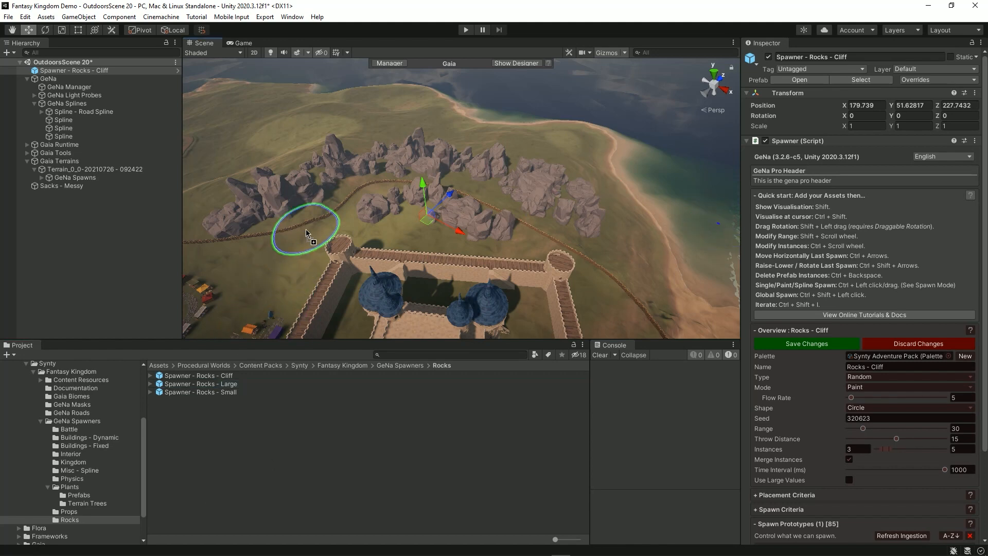
# Step: Add the Rocks - Large spawner behind the castle and paint scattered rocks between the cliffs and along both sides of the spiked wall
pyautogui.moveTo(307, 234); pyautogui.dragTo(307, 241)
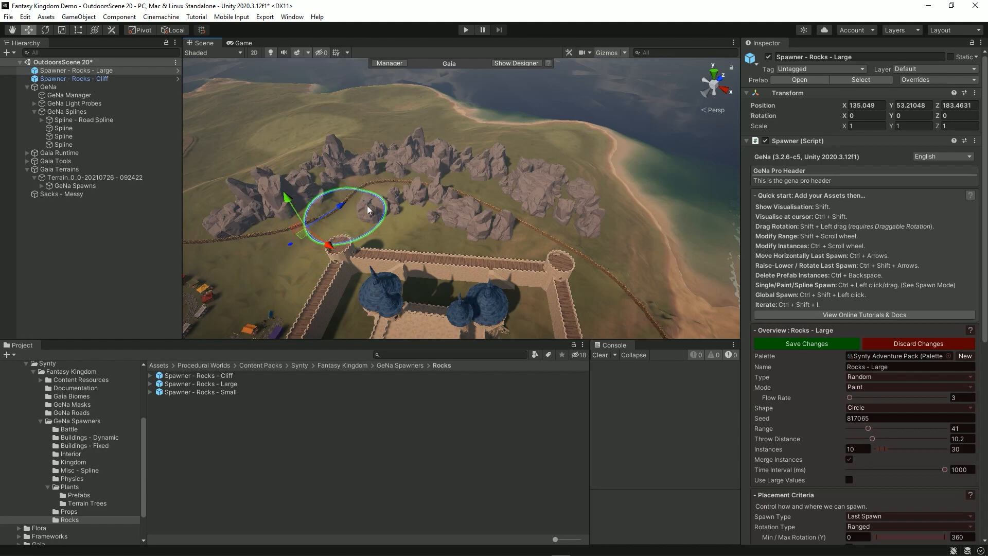
pyautogui.moveTo(367, 210)
pyautogui.mouseDown(button='right')
pyautogui.moveTo(474, 236)
pyautogui.moveTo(479, 227)
pyautogui.moveTo(330, 193)
pyautogui.moveTo(356, 187)
pyautogui.mouseUp(button='right')
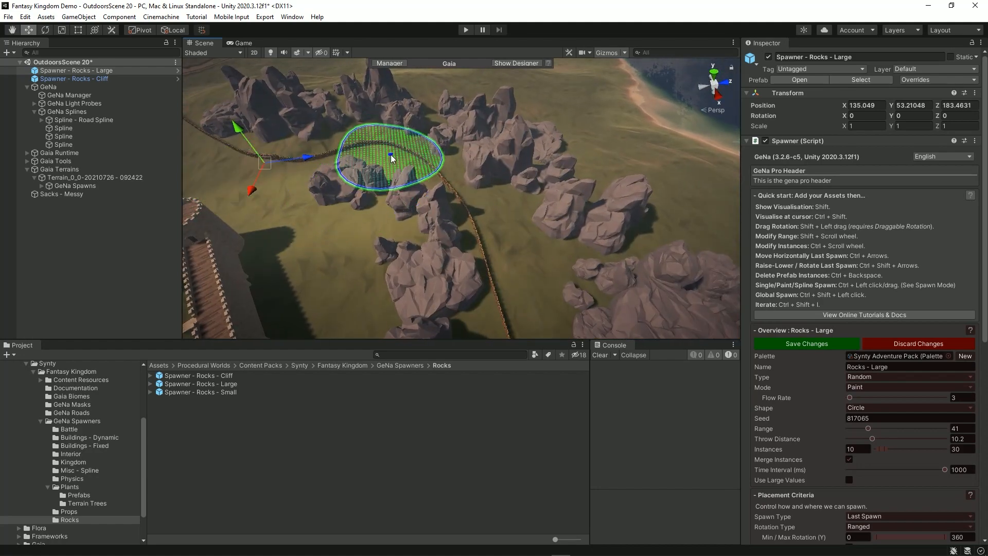
pyautogui.moveTo(391, 154)
pyautogui.keyDown('ctrl'); pyautogui.mouseDown()
pyautogui.moveTo(480, 202)
pyautogui.moveTo(518, 303)
pyautogui.moveTo(478, 236)
pyautogui.mouseUp(); pyautogui.keyUp('ctrl')
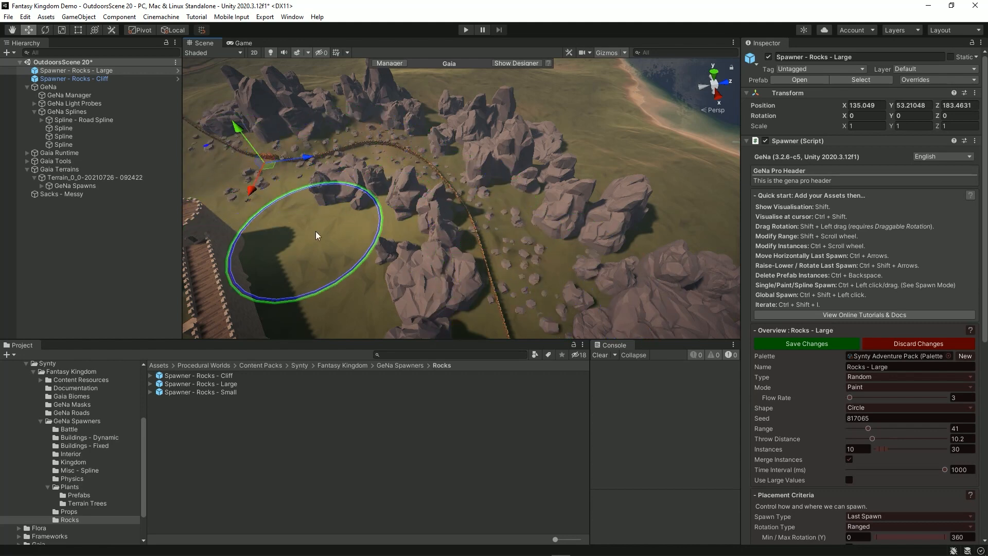
pyautogui.moveTo(288, 231); pyautogui.dragTo(538, 292, button='right')
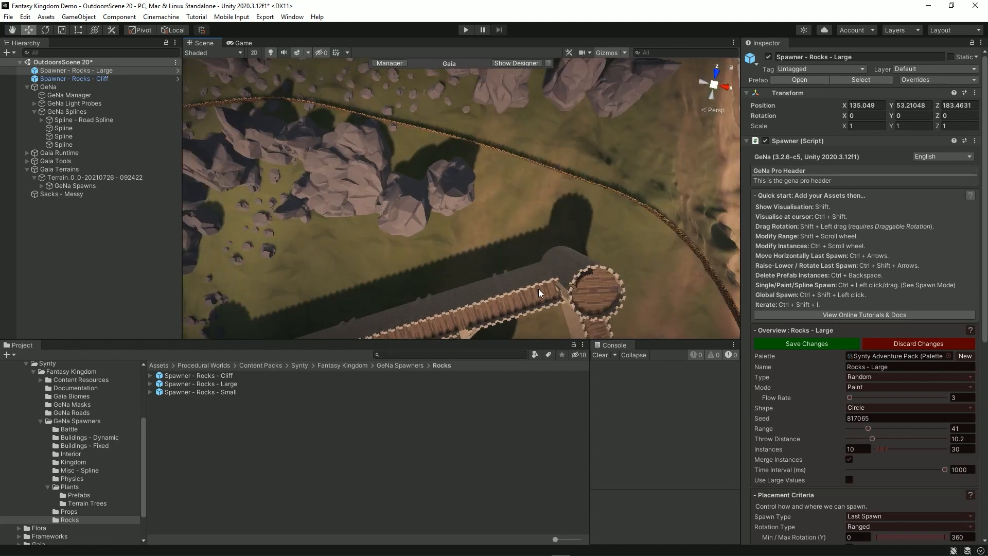
pyautogui.moveTo(535, 186)
pyautogui.keyDown('ctrl'); pyautogui.mouseDown()
pyautogui.moveTo(629, 157)
pyautogui.moveTo(495, 148)
pyautogui.moveTo(578, 130)
pyautogui.mouseUp(); pyautogui.keyUp('ctrl')
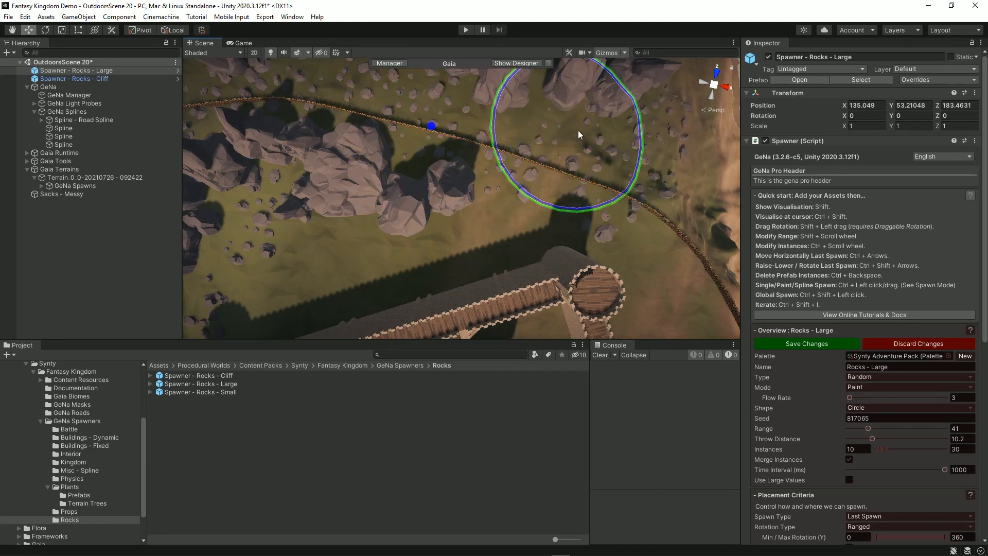
pyautogui.moveTo(579, 131); pyautogui.dragTo(499, 22, button='right')
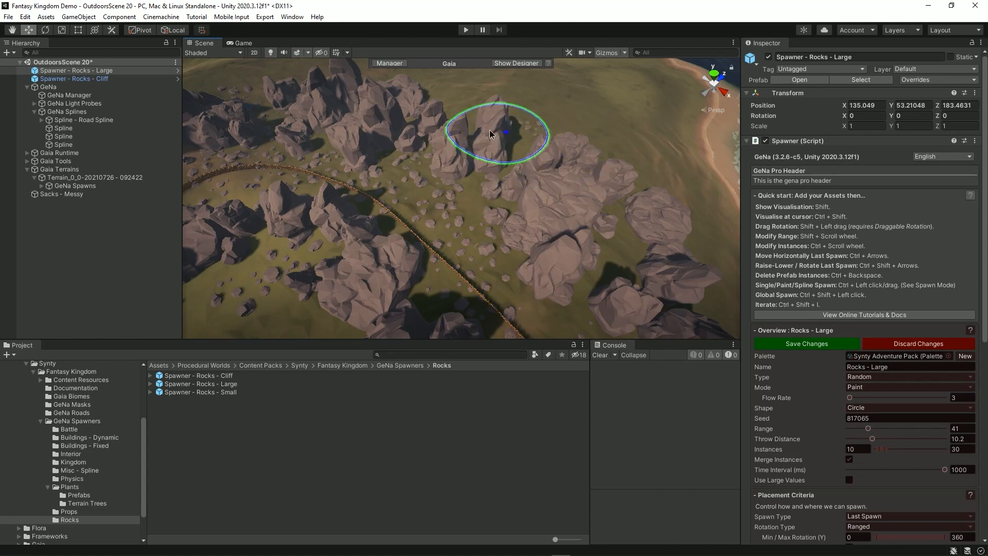
pyautogui.moveTo(447, 234); pyautogui.dragTo(622, 185, button='right')
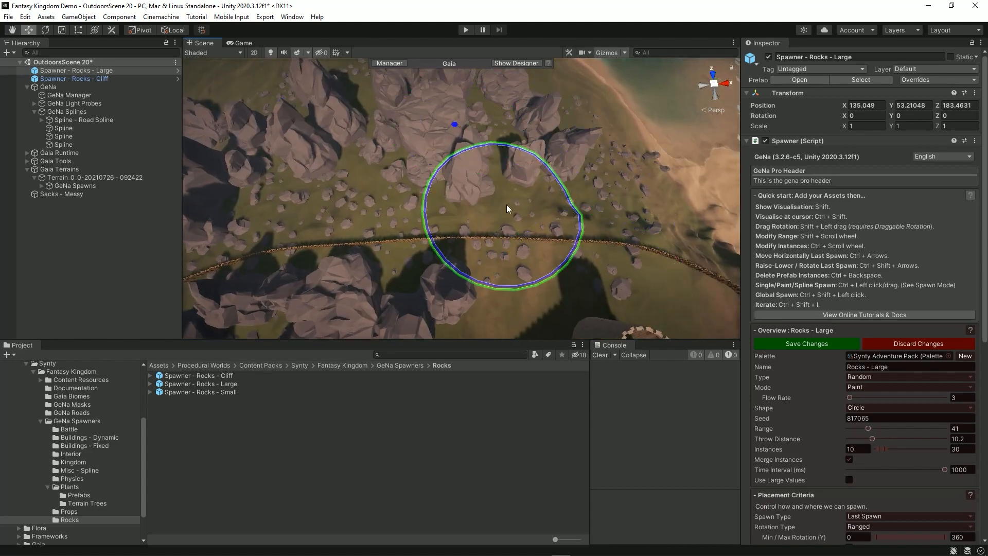
pyautogui.moveTo(506, 205)
pyautogui.mouseDown(button='right')
pyautogui.moveTo(286, 121)
pyautogui.moveTo(278, 206)
pyautogui.mouseUp(button='right')
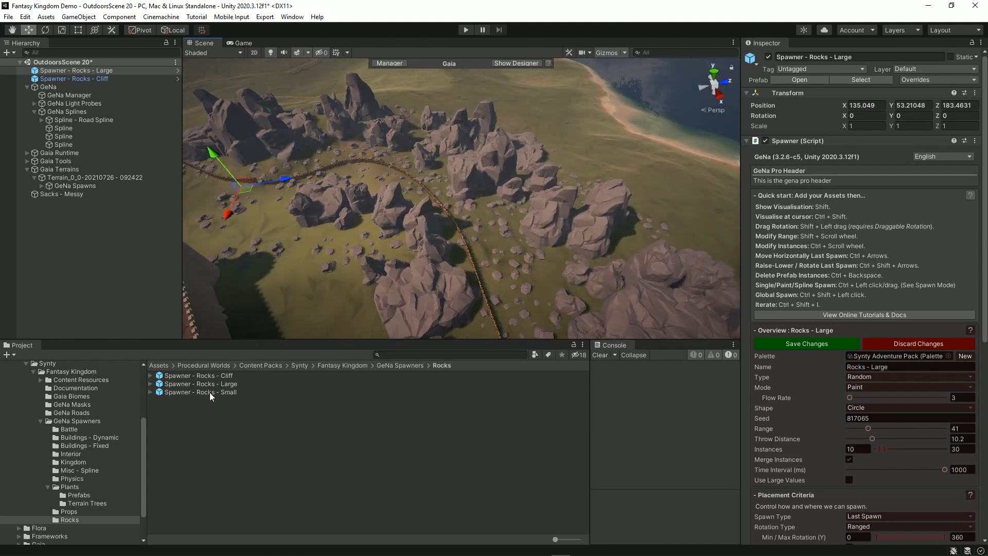
# Step: Add the Rocks - Small spawner among the cliffs behind the castle and paint small stones around the larger rocks
pyautogui.moveTo(209, 392); pyautogui.dragTo(369, 243)
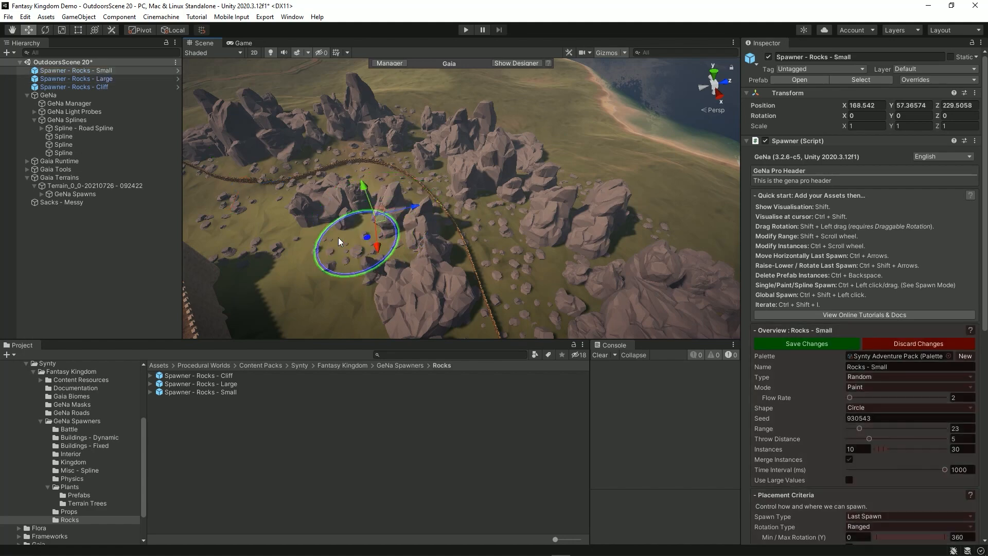
pyautogui.moveTo(338, 237)
pyautogui.mouseDown(button='right')
pyautogui.moveTo(386, 238)
pyautogui.moveTo(319, 247)
pyautogui.moveTo(318, 237)
pyautogui.moveTo(363, 273)
pyautogui.moveTo(391, 257)
pyautogui.mouseUp(button='right')
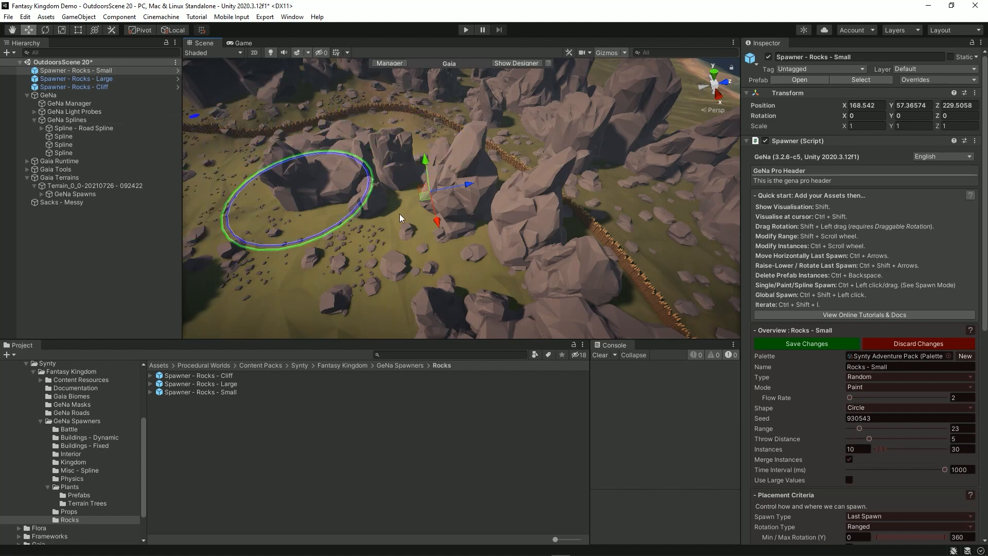
# Step: Paint more small stones near the spiked wall behind the castle and select the Rocks - Large spawner
pyautogui.moveTo(502, 257)
pyautogui.mouseDown(button='right')
pyautogui.moveTo(512, 273)
pyautogui.moveTo(561, 242)
pyautogui.moveTo(496, 225)
pyautogui.mouseUp(button='right')
pyautogui.moveTo(496, 229)
pyautogui.keyDown('ctrl'); pyautogui.mouseDown()
pyautogui.moveTo(353, 221)
pyautogui.moveTo(308, 192)
pyautogui.moveTo(286, 150)
pyautogui.moveTo(596, 221)
pyautogui.moveTo(475, 244)
pyautogui.moveTo(411, 232)
pyautogui.moveTo(512, 174)
pyautogui.mouseUp(); pyautogui.keyUp('ctrl')
pyautogui.click(77, 79)
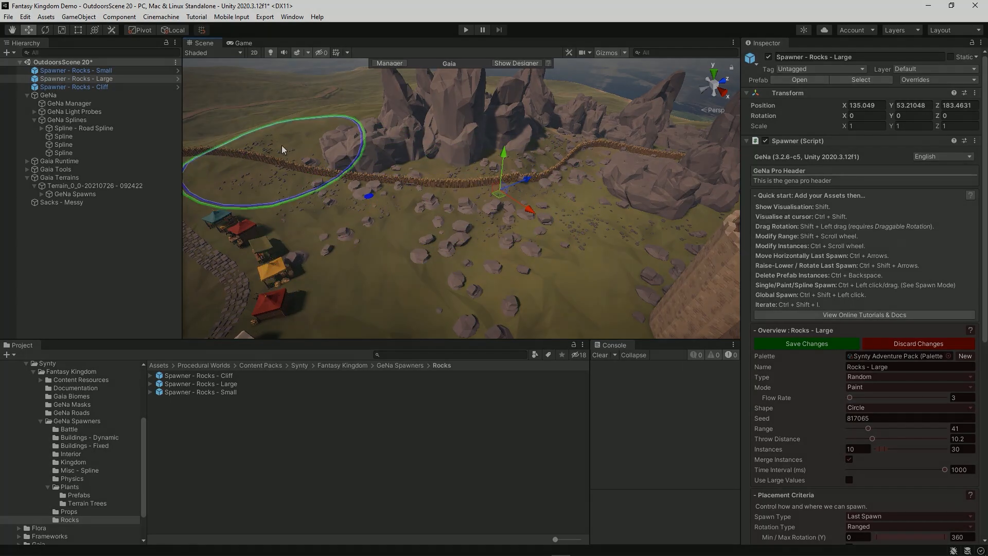
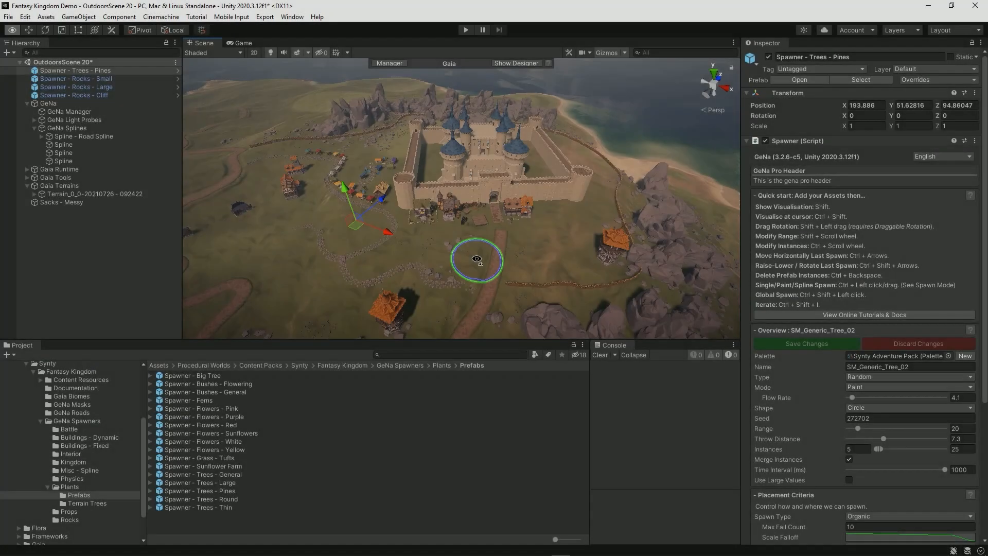
# Step: Paint pine trees with the Trees - Pines spawner along the spiked wall behind the market stalls beside the castle
pyautogui.keyDown('alt'); pyautogui.moveTo(415, 258); pyautogui.dragTo(487, 257); pyautogui.keyUp('alt')
pyautogui.press('w')
pyautogui.moveTo(487, 256)
pyautogui.mouseDown(button='right')
pyautogui.moveTo(510, 247)
pyautogui.moveTo(355, 218)
pyautogui.mouseUp(button='right')
pyautogui.moveTo(356, 218)
pyautogui.keyDown('ctrl'); pyautogui.mouseDown()
pyautogui.moveTo(448, 189)
pyautogui.moveTo(480, 191)
pyautogui.moveTo(324, 250)
pyautogui.moveTo(466, 265)
pyautogui.moveTo(412, 190)
pyautogui.moveTo(347, 198)
pyautogui.moveTo(397, 159)
pyautogui.moveTo(421, 156)
pyautogui.moveTo(437, 187)
pyautogui.moveTo(432, 222)
pyautogui.moveTo(350, 181)
pyautogui.mouseUp(); pyautogui.keyUp('ctrl')
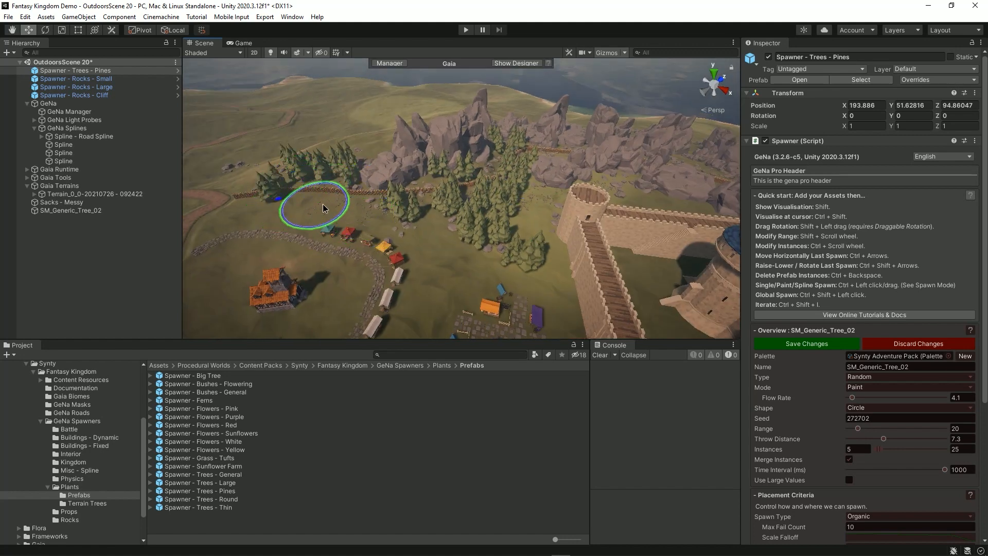
pyautogui.keyDown('ctrl'); pyautogui.click(354, 205); pyautogui.keyUp('ctrl')
# Step: Continue painting pines between the castle's corner tower and the cliffs and among the rock formations behind the castle
pyautogui.moveTo(441, 214); pyautogui.dragTo(486, 243, button='right')
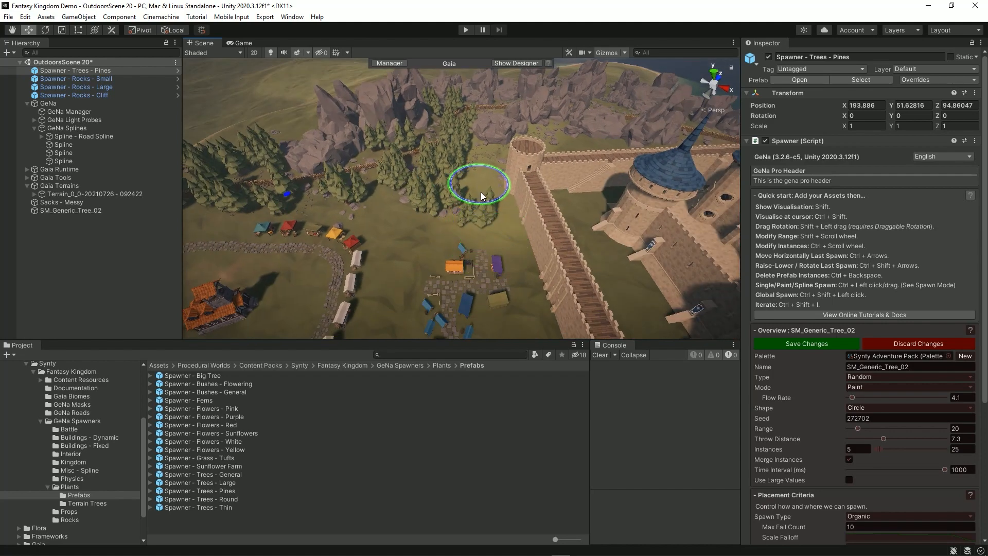
pyautogui.moveTo(455, 194); pyautogui.dragTo(503, 257, button='right')
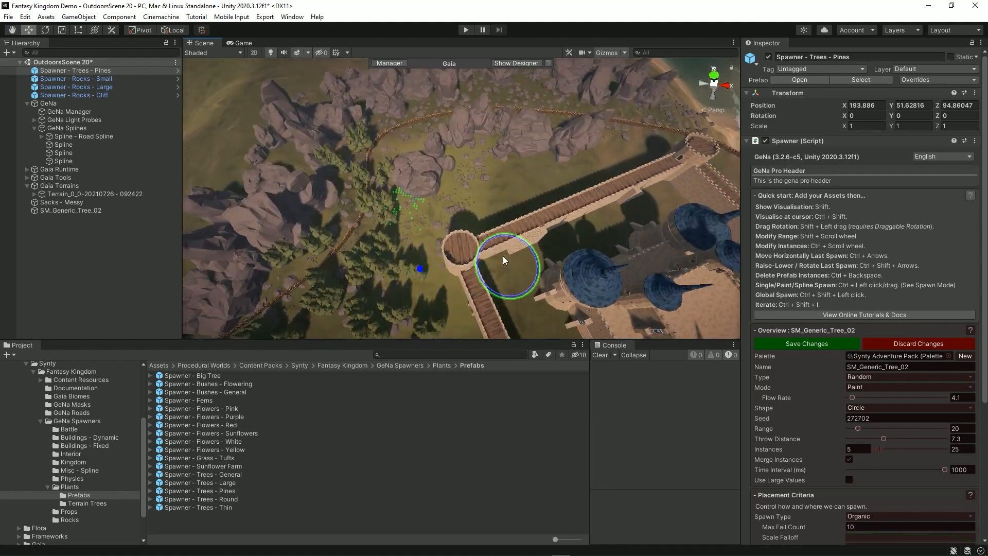
pyautogui.moveTo(462, 183)
pyautogui.keyDown('ctrl'); pyautogui.mouseDown()
pyautogui.moveTo(628, 159)
pyautogui.moveTo(582, 102)
pyautogui.moveTo(482, 96)
pyautogui.mouseUp(); pyautogui.keyUp('ctrl')
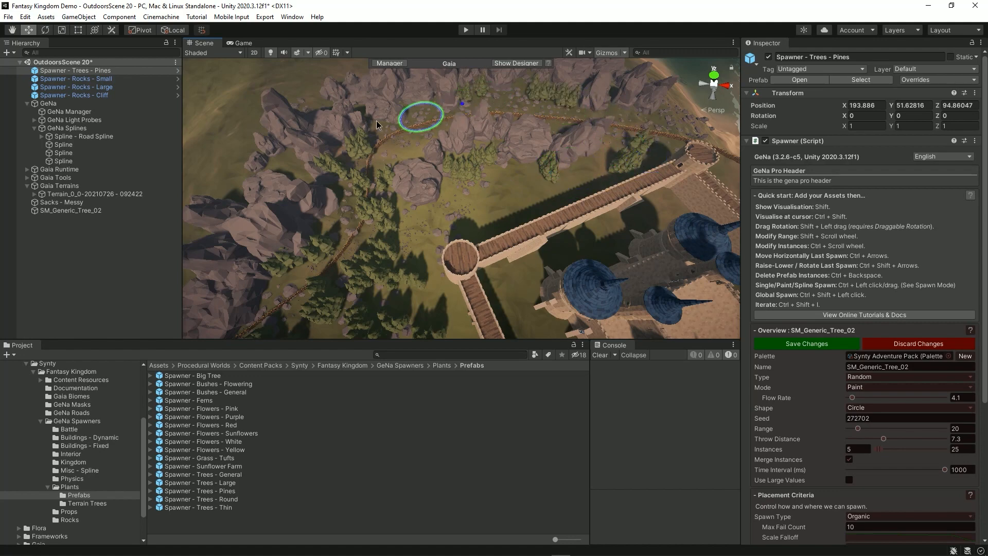
pyautogui.moveTo(376, 120)
pyautogui.keyDown('ctrl'); pyautogui.mouseDown()
pyautogui.moveTo(387, 171)
pyautogui.moveTo(505, 165)
pyautogui.moveTo(561, 145)
pyautogui.moveTo(530, 119)
pyautogui.moveTo(333, 104)
pyautogui.moveTo(141, 130)
pyautogui.moveTo(149, 149)
pyautogui.mouseUp(); pyautogui.keyUp('ctrl')
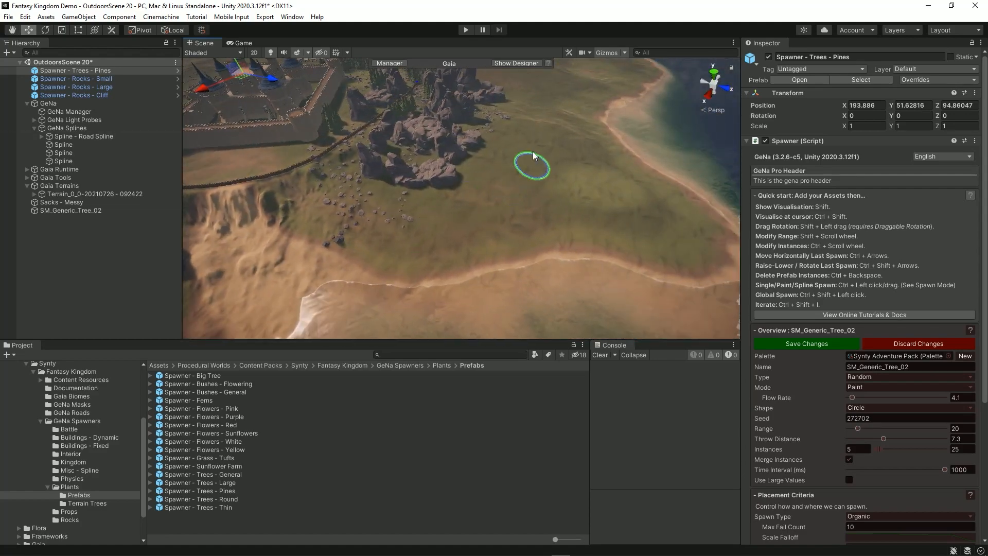
# Step: Paint pines around the rock formations outside the castle's front corner and along the dirt roads by the watchtower
pyautogui.moveTo(494, 205)
pyautogui.keyDown('ctrl'); pyautogui.mouseDown()
pyautogui.moveTo(514, 186)
pyautogui.moveTo(520, 303)
pyautogui.moveTo(392, 273)
pyautogui.mouseUp(); pyautogui.keyUp('ctrl')
pyautogui.keyDown('ctrl'); pyautogui.click(308, 254); pyautogui.keyUp('ctrl')
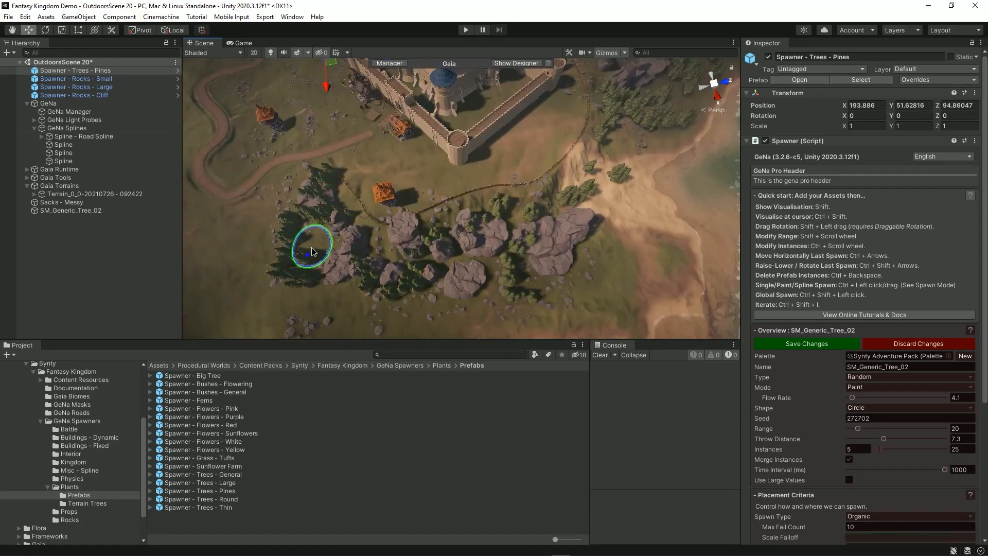
pyautogui.keyDown('alt'); pyautogui.moveTo(312, 252); pyautogui.dragTo(486, 161); pyautogui.keyUp('alt')
pyautogui.keyDown('alt'); pyautogui.moveTo(224, 196); pyautogui.dragTo(536, 69); pyautogui.keyUp('alt')
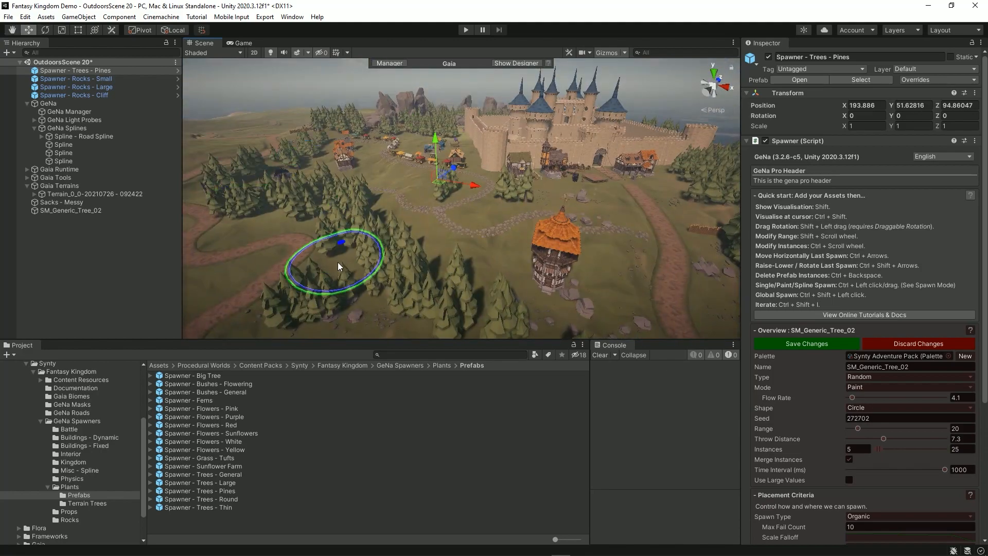
pyautogui.moveTo(338, 261)
pyautogui.keyDown('alt'); pyautogui.mouseDown()
pyautogui.moveTo(309, 273)
pyautogui.moveTo(339, 282)
pyautogui.moveTo(419, 155)
pyautogui.moveTo(562, 221)
pyautogui.moveTo(354, 241)
pyautogui.moveTo(329, 278)
pyautogui.mouseUp(); pyautogui.keyUp('alt')
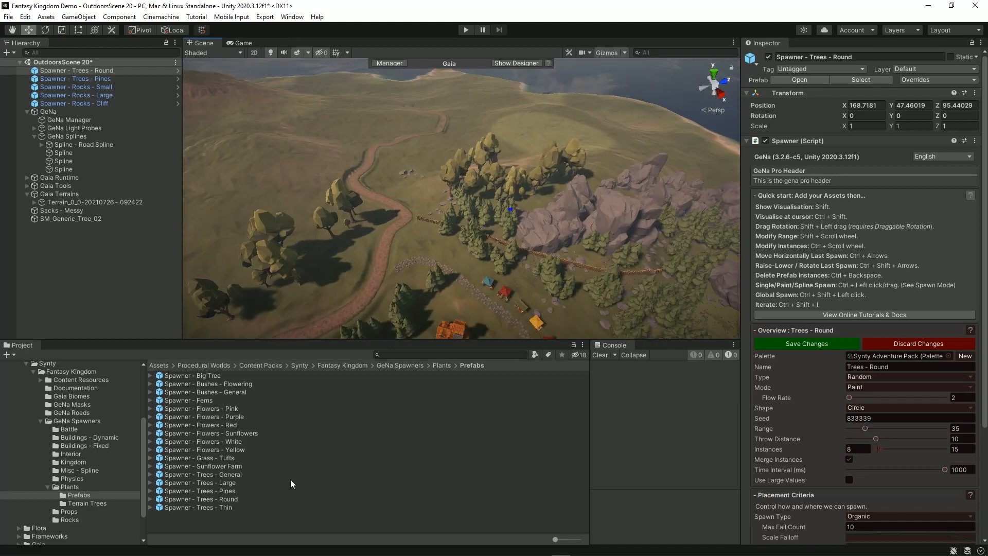
# Step: Add the Flowers - Sunflowers spawner near the castle road and paint sunflowers between the road and the pines
pyautogui.moveTo(268, 216); pyautogui.dragTo(326, 230, button='right')
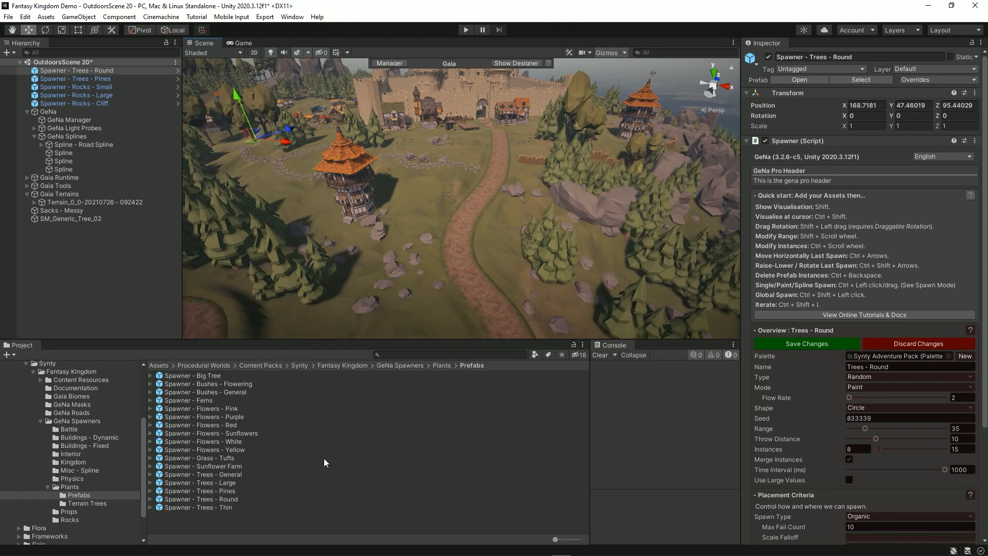
pyautogui.moveTo(220, 433); pyautogui.dragTo(410, 299)
pyautogui.moveTo(508, 245)
pyautogui.keyDown('ctrl'); pyautogui.mouseDown()
pyautogui.moveTo(525, 265)
pyautogui.moveTo(513, 226)
pyautogui.moveTo(520, 212)
pyautogui.moveTo(498, 225)
pyautogui.moveTo(510, 263)
pyautogui.mouseUp(); pyautogui.keyUp('ctrl')
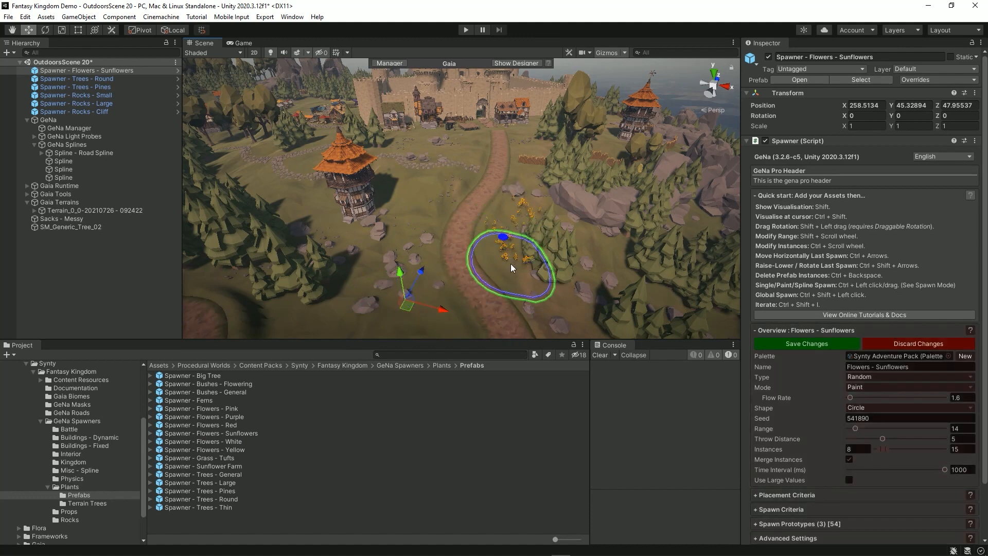
pyautogui.moveTo(563, 307)
pyautogui.keyDown('ctrl'); pyautogui.mouseDown()
pyautogui.moveTo(597, 253)
pyautogui.moveTo(615, 303)
pyautogui.moveTo(580, 238)
pyautogui.moveTo(549, 199)
pyautogui.moveTo(530, 195)
pyautogui.mouseUp(); pyautogui.keyUp('ctrl')
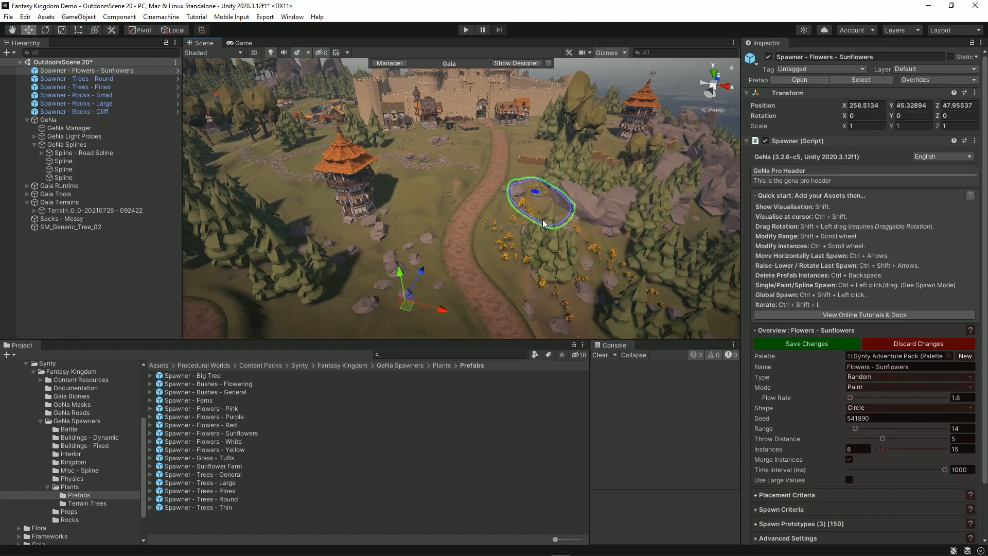
# Step: Add the Flowers - White spawner beside the watchtower and paint white flowers on both sides of the castle road
pyautogui.moveTo(233, 445)
pyautogui.mouseDown()
pyautogui.moveTo(416, 202)
pyautogui.moveTo(406, 208)
pyautogui.moveTo(418, 195)
pyautogui.moveTo(410, 179)
pyautogui.moveTo(397, 188)
pyautogui.moveTo(414, 193)
pyautogui.mouseUp()
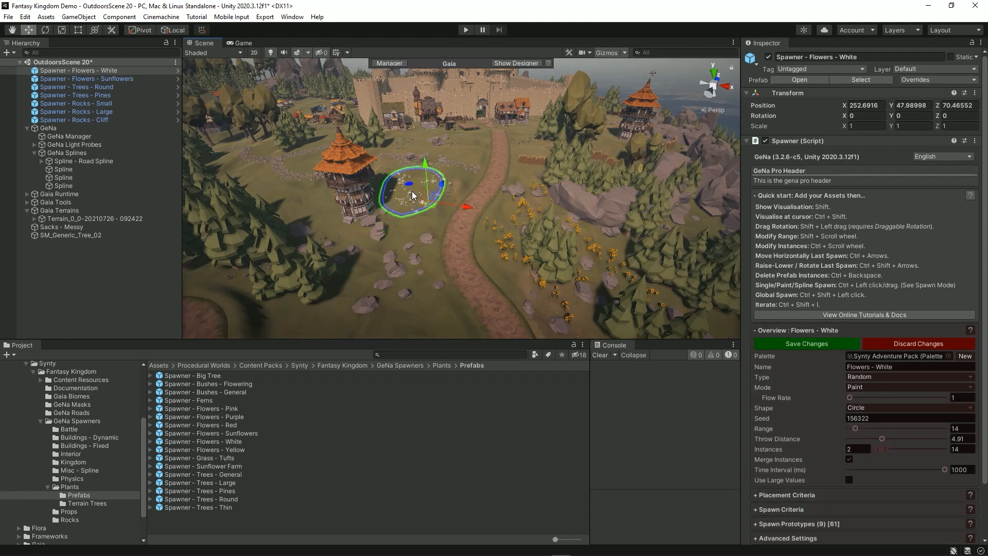
pyautogui.moveTo(415, 194)
pyautogui.mouseDown(button='right')
pyautogui.moveTo(436, 205)
pyautogui.moveTo(452, 172)
pyautogui.moveTo(416, 170)
pyautogui.moveTo(397, 237)
pyautogui.mouseUp(button='right')
pyautogui.hotkey('shift', 'w')
pyautogui.moveTo(397, 236)
pyautogui.keyDown('ctrl'); pyautogui.mouseDown()
pyautogui.moveTo(387, 243)
pyautogui.moveTo(388, 209)
pyautogui.moveTo(419, 252)
pyautogui.moveTo(484, 282)
pyautogui.moveTo(456, 301)
pyautogui.moveTo(356, 263)
pyautogui.mouseUp(); pyautogui.keyUp('ctrl')
pyautogui.moveTo(356, 264); pyautogui.dragTo(480, 261, button='right')
pyautogui.keyDown('ctrl'); pyautogui.moveTo(520, 274); pyautogui.dragTo(481, 229); pyautogui.keyUp('ctrl')
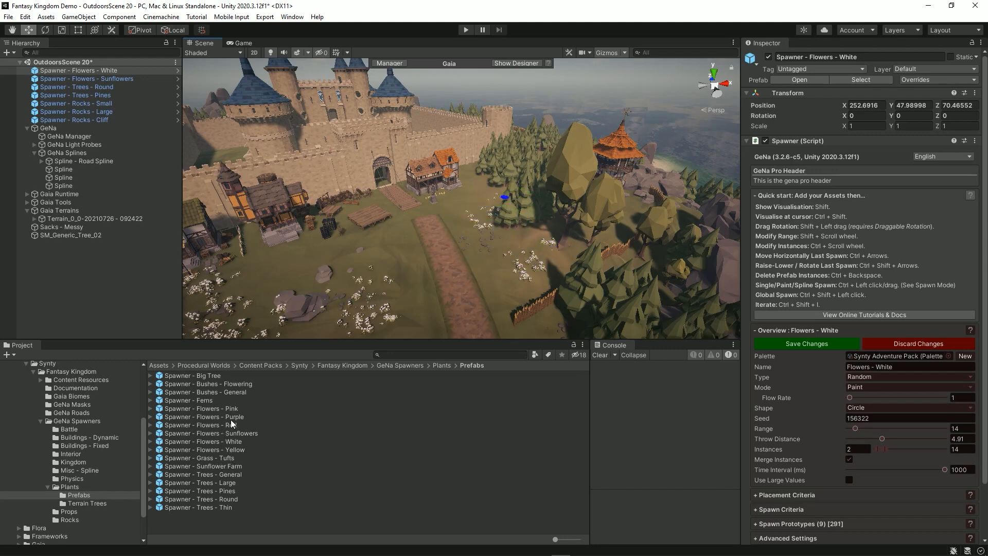
# Step: Add the Flowers - Purple spawner by the castle road and paint purple flowers in the grass in front of the gate
pyautogui.moveTo(229, 417); pyautogui.dragTo(462, 234)
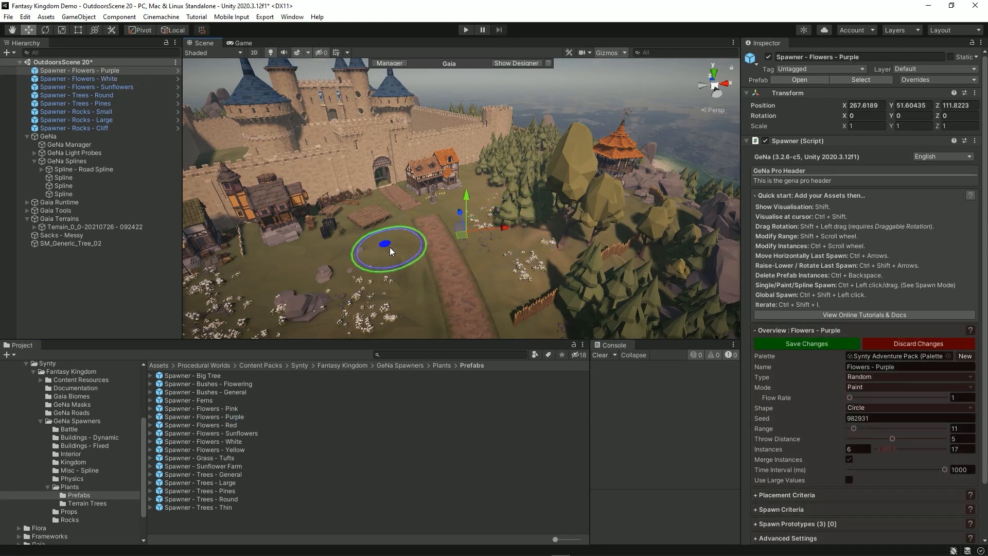
pyautogui.keyDown('ctrl'); pyautogui.moveTo(390, 247); pyautogui.dragTo(376, 260); pyautogui.keyUp('ctrl')
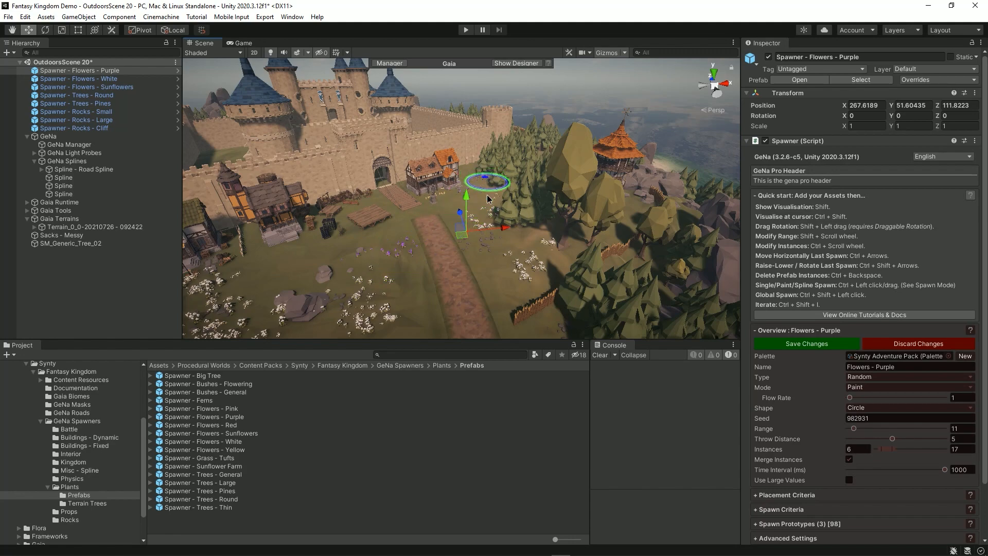
pyautogui.keyDown('ctrl'); pyautogui.moveTo(487, 195); pyautogui.dragTo(515, 206); pyautogui.keyUp('ctrl')
pyautogui.moveTo(516, 205); pyautogui.dragTo(286, 215, button='right')
pyautogui.moveTo(384, 258)
pyautogui.keyDown('ctrl'); pyautogui.mouseDown()
pyautogui.moveTo(452, 266)
pyautogui.moveTo(397, 258)
pyautogui.mouseUp(); pyautogui.keyUp('ctrl')
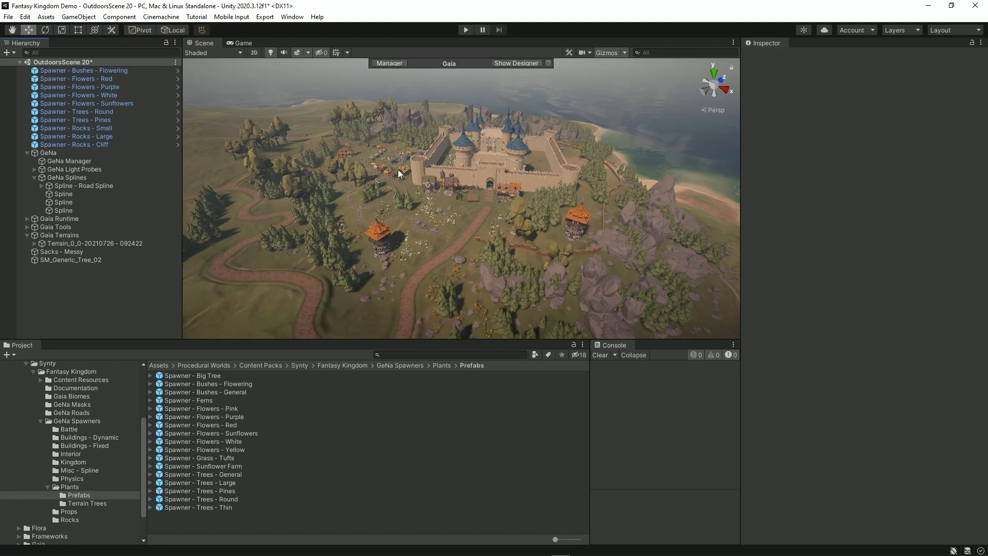
# Step: Select the Synty Fantasy Biome under Gaia Tools and spawn the biome with its enabled spawners
pyautogui.moveTo(376, 184); pyautogui.dragTo(437, 187, button='right')
pyautogui.press('w')
pyautogui.press('s')
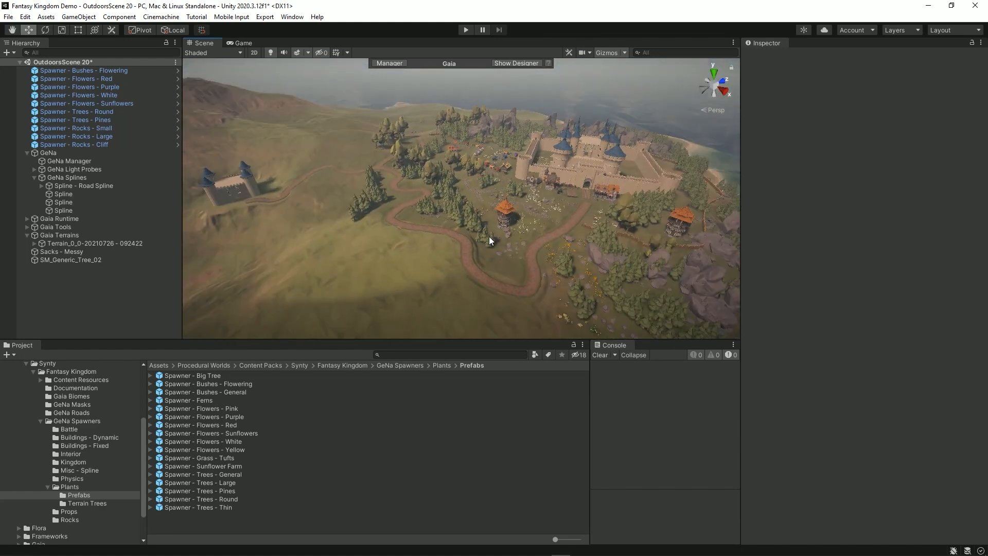
pyautogui.click(28, 226)
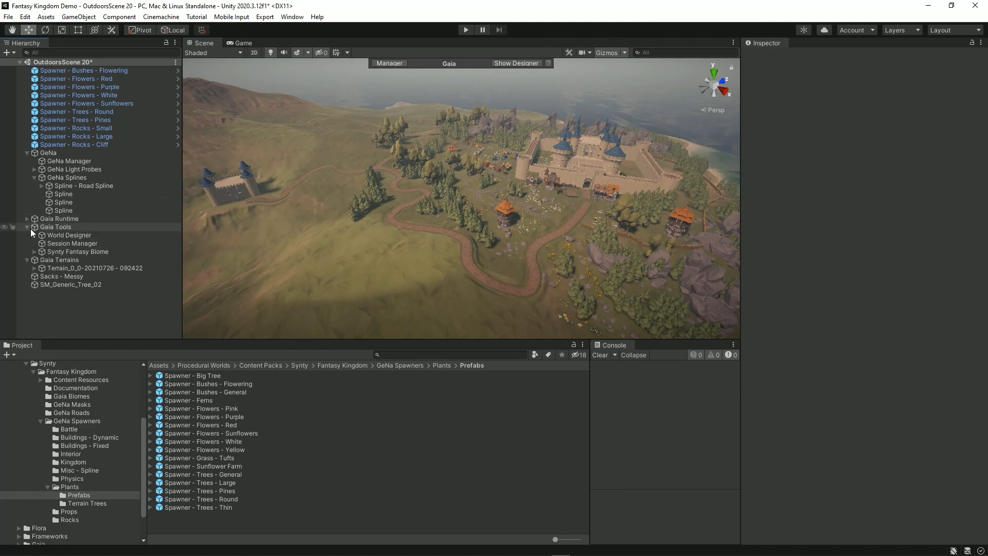
pyautogui.click(101, 250)
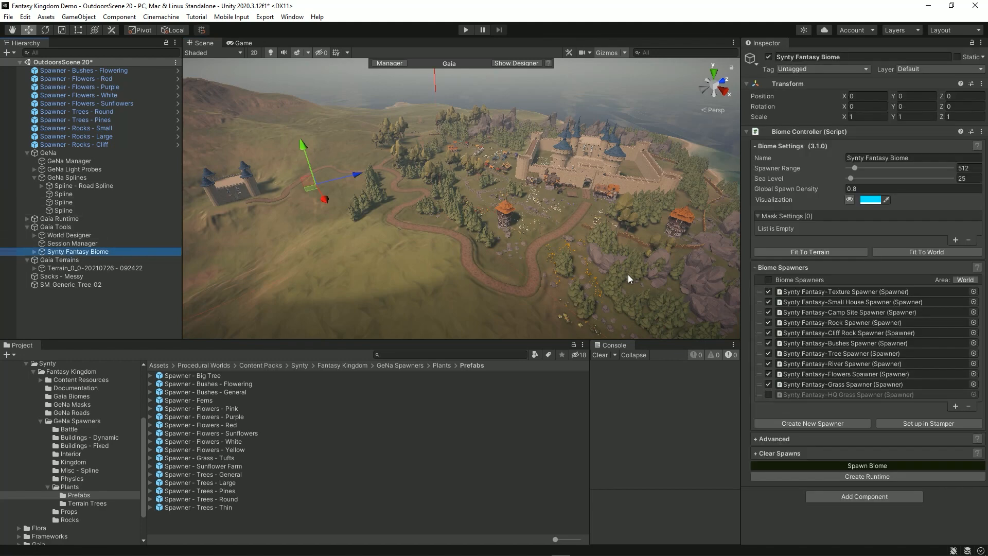
pyautogui.click(868, 467)
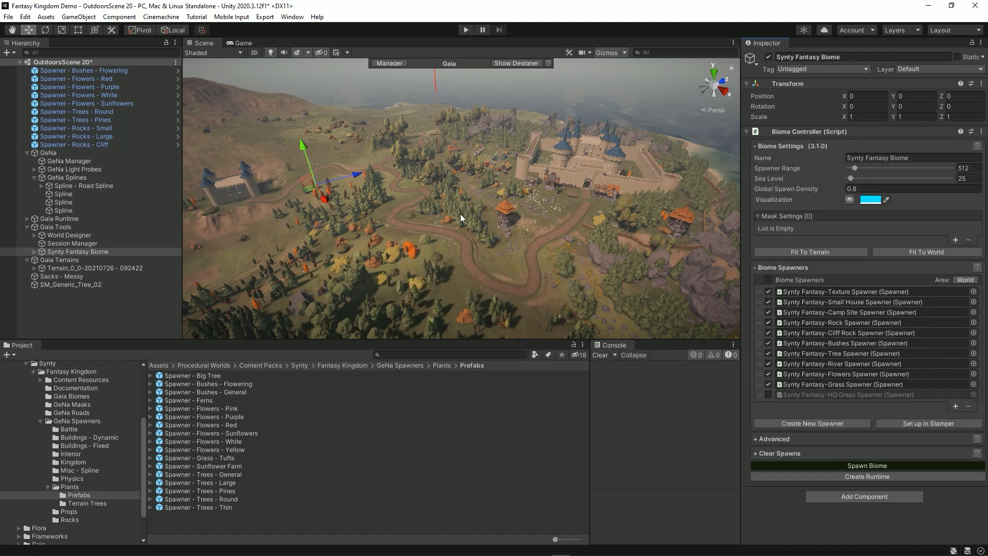
# Step: Run the scene in play mode and fly the camera to the road fork overlooking the forest and castle
pyautogui.moveTo(411, 255); pyautogui.dragTo(572, 271, button='right')
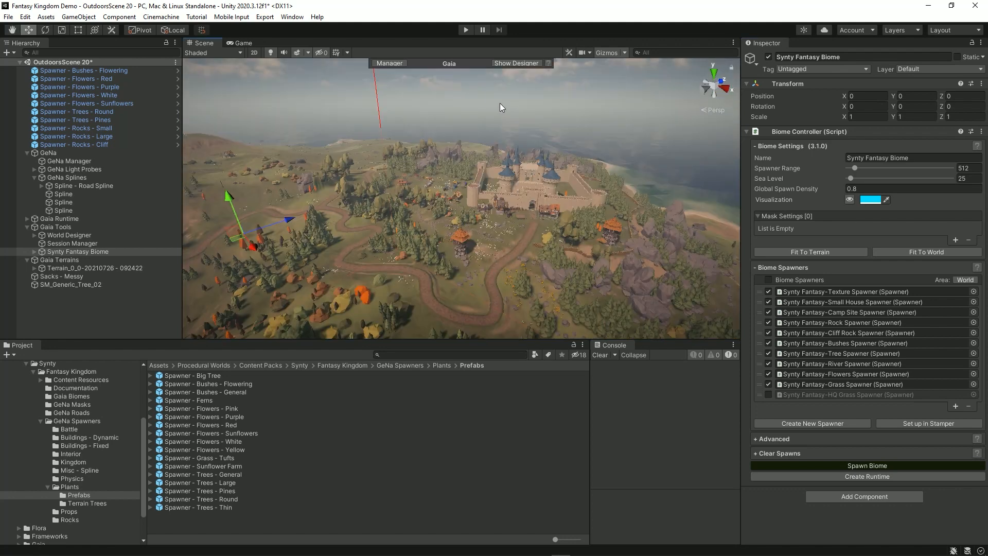
pyautogui.click(467, 31)
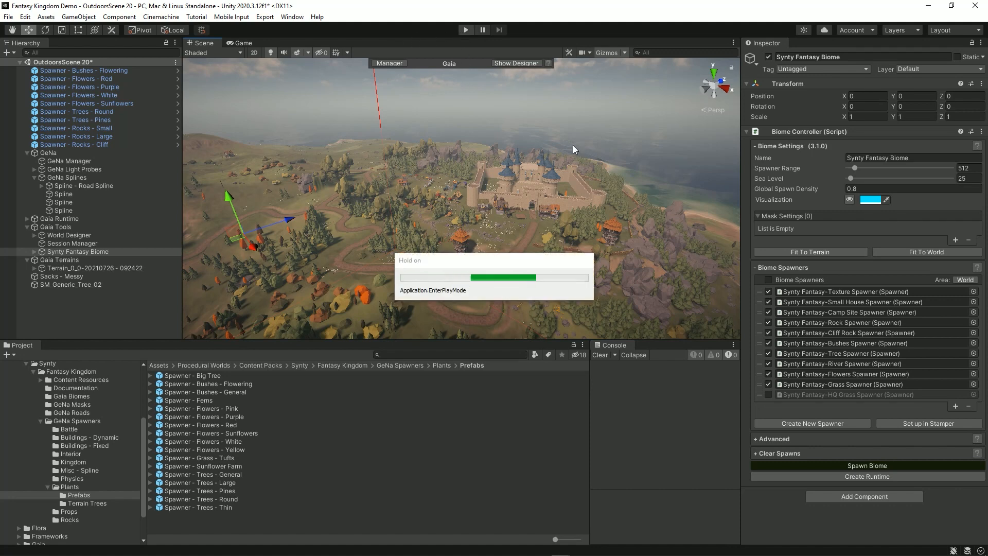
pyautogui.press('u')
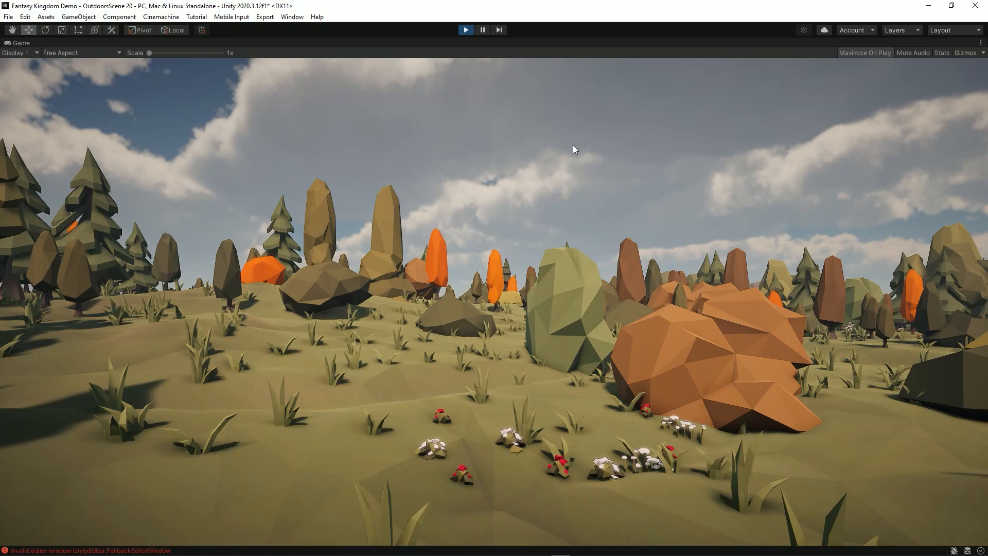
pyautogui.moveTo(530, 239); pyautogui.dragTo(603, 317, button='right')
pyautogui.press('e')
pyautogui.press('w')
pyautogui.press('e')
pyautogui.press('w')
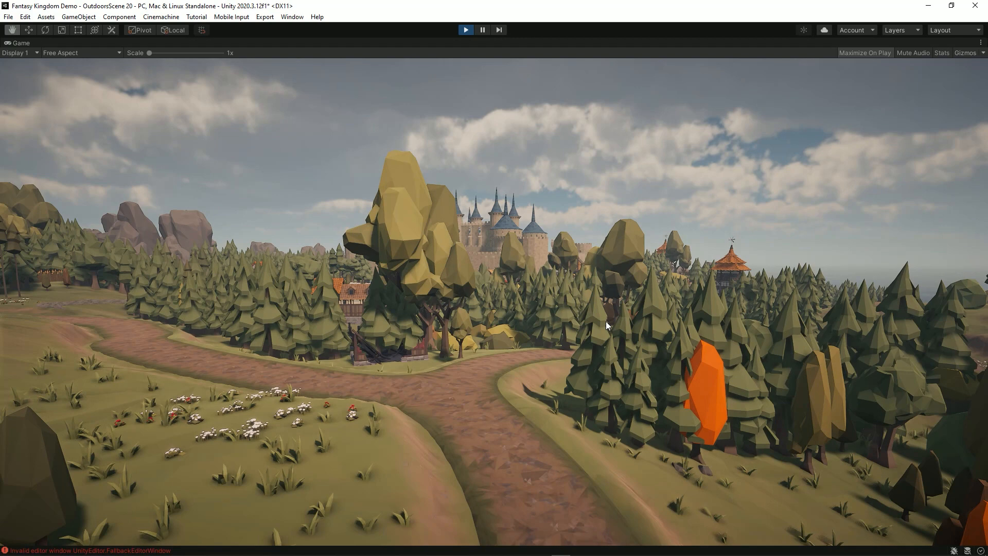
# Step: Open photo mode, adjust the Extra Culling Distance and set the LOD Bias to about 2.94
pyautogui.press('F11')
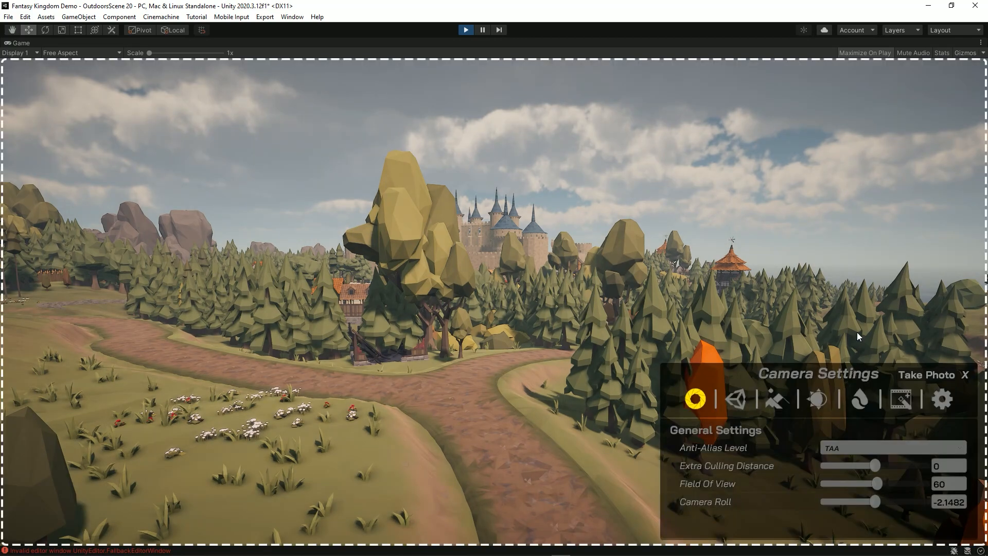
pyautogui.moveTo(855, 372); pyautogui.dragTo(845, 354)
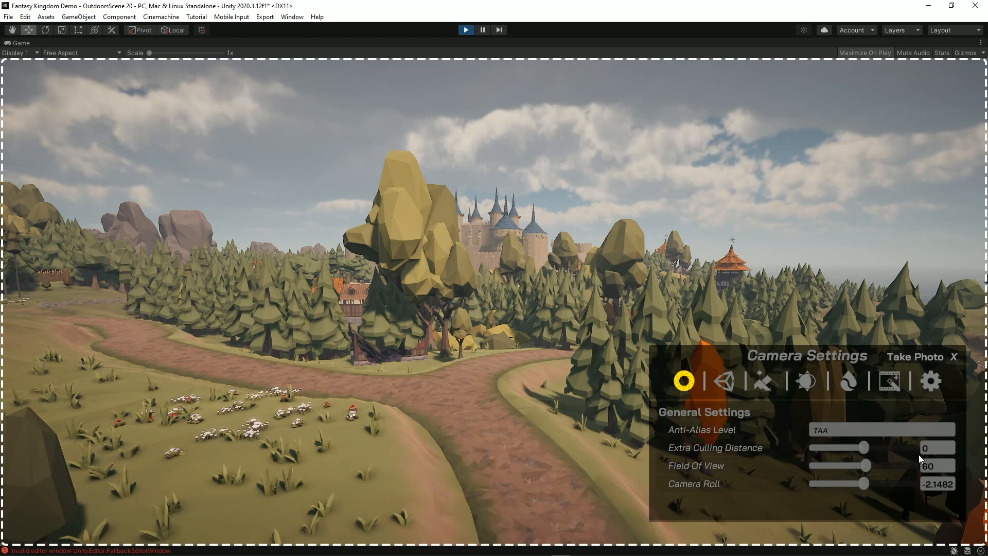
pyautogui.moveTo(866, 449); pyautogui.dragTo(872, 450)
pyautogui.click(726, 383)
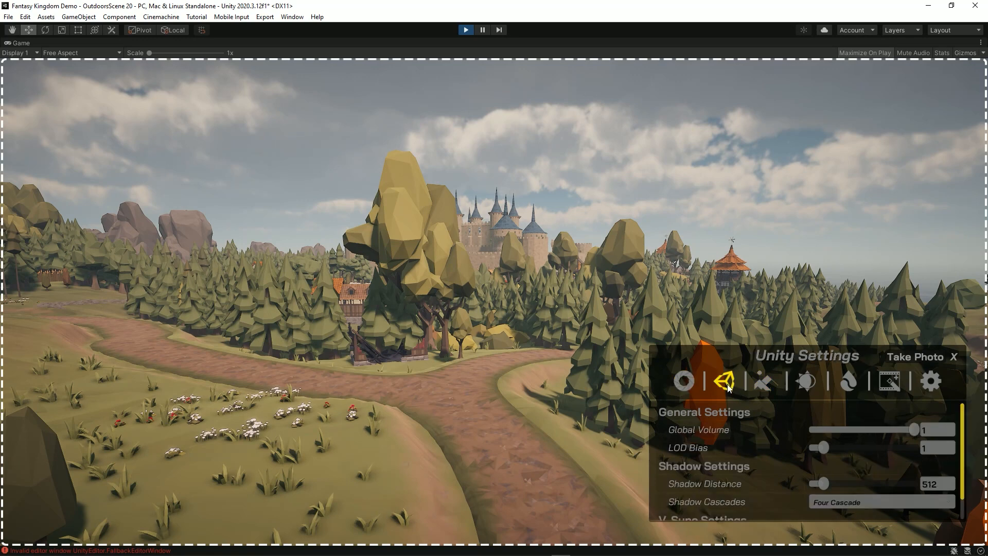
pyautogui.moveTo(823, 450); pyautogui.dragTo(841, 453)
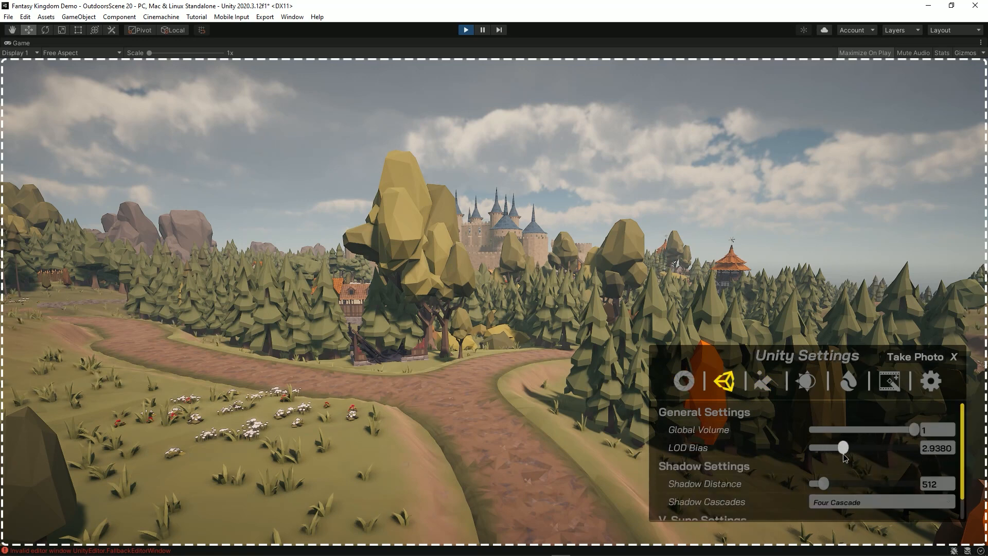
# Step: Set the Ambient Intensity to about 0.89 and enable Override Sun in the photo mode lighting settings
pyautogui.click(763, 382)
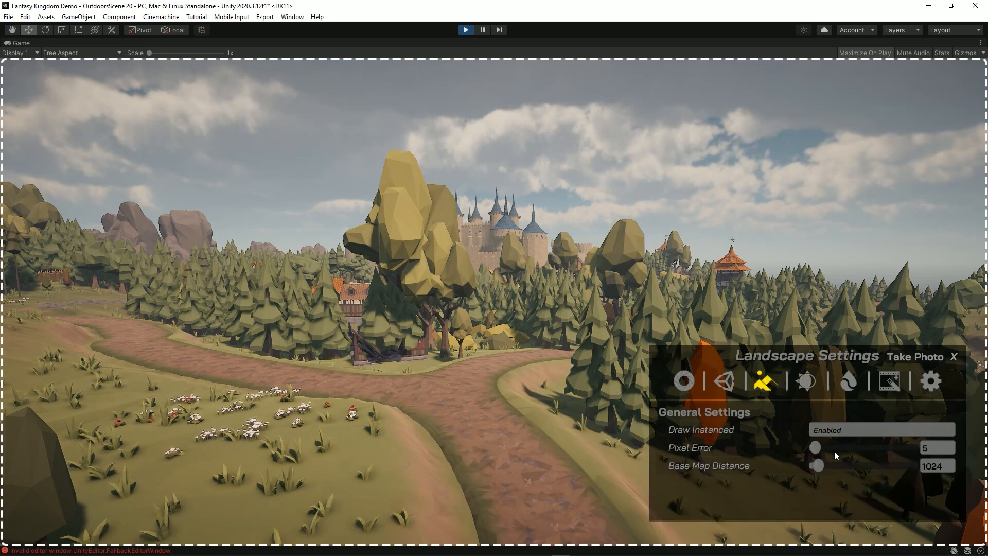
pyautogui.click(809, 380)
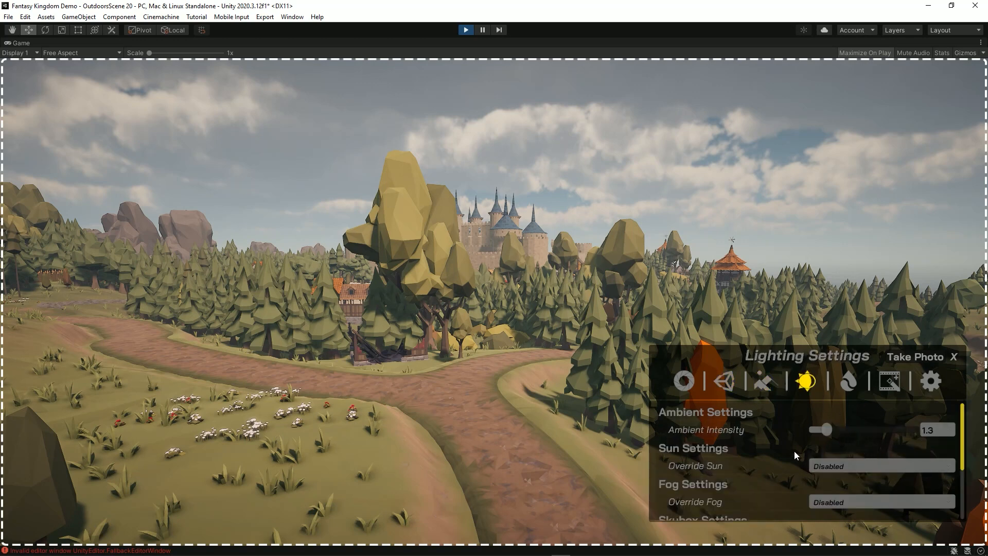
pyautogui.moveTo(826, 428); pyautogui.dragTo(823, 435)
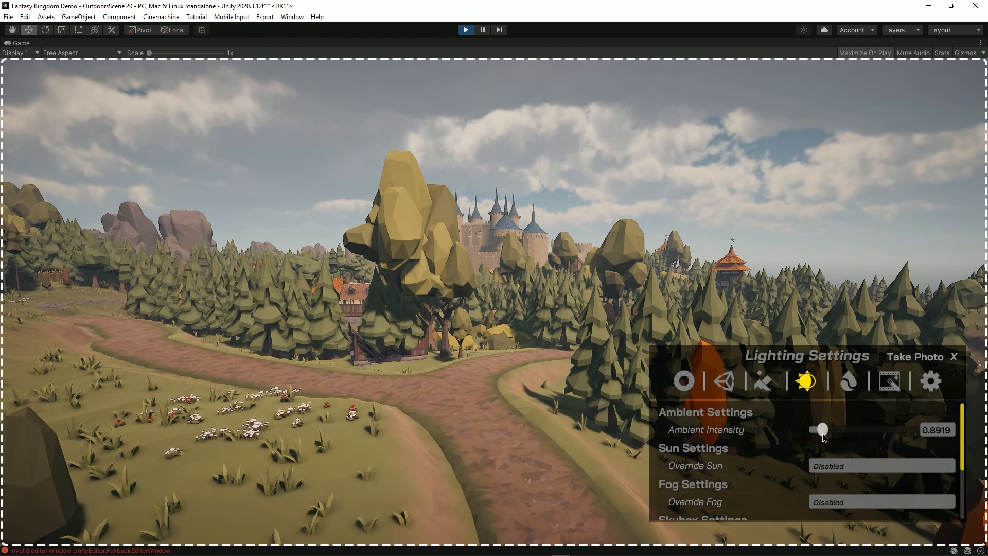
pyautogui.click(845, 469)
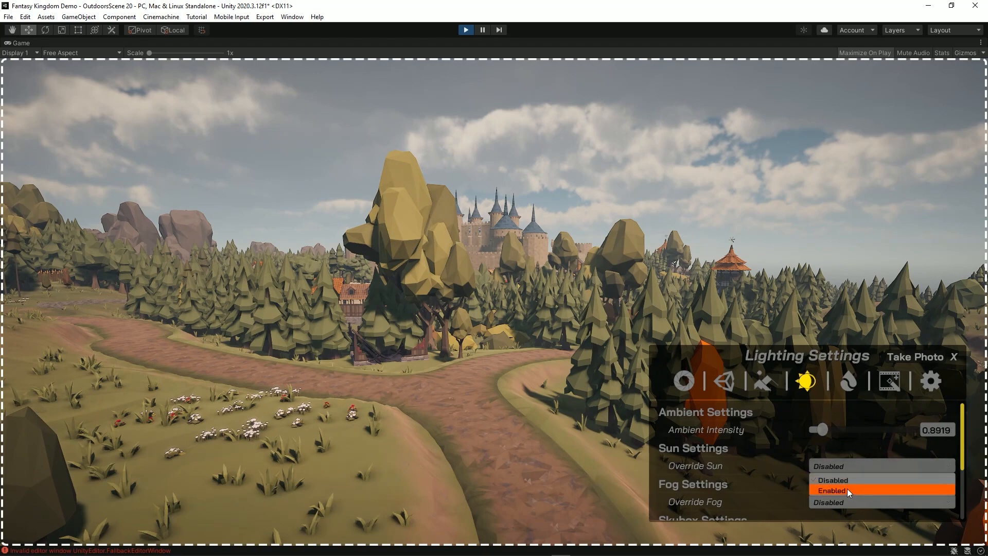
pyautogui.click(847, 487)
pyautogui.scroll(-1, 798, 466)
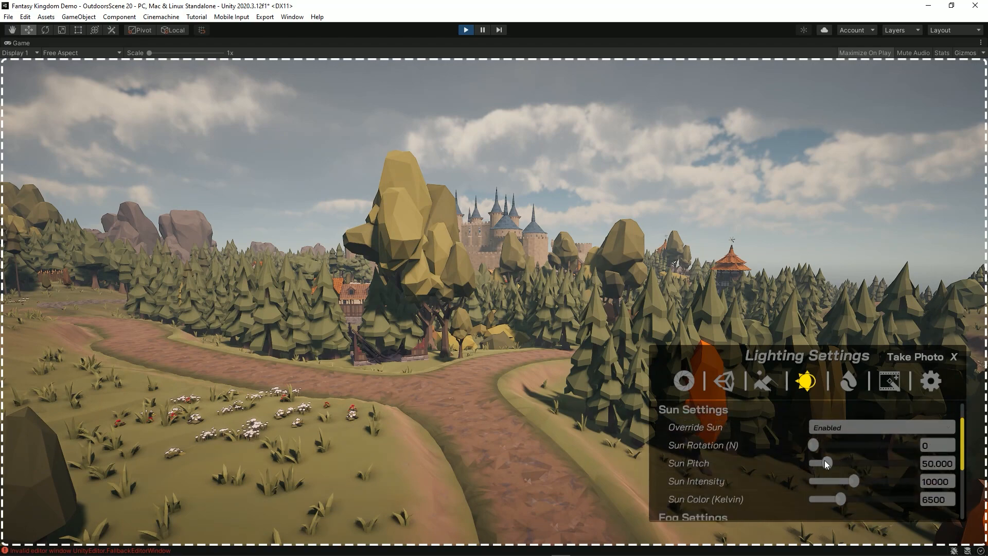
# Step: Set the Sun Pitch to about 20.6 and Sun Rotation to about 93.6, and move the camera up and over the forest
pyautogui.moveTo(825, 461); pyautogui.dragTo(844, 447)
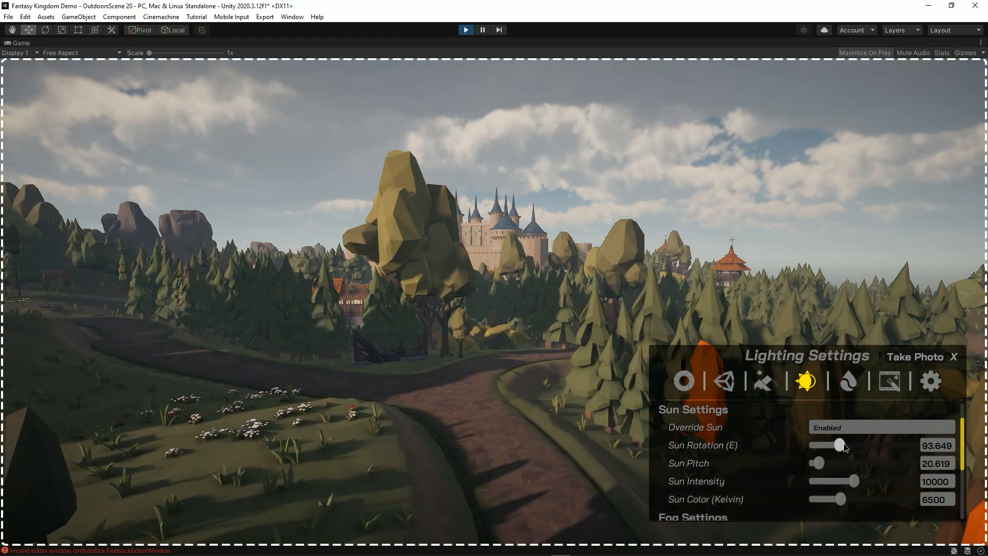
pyautogui.press('d')
pyautogui.moveTo(595, 431)
pyautogui.mouseDown(button='right')
pyautogui.moveTo(585, 427)
pyautogui.moveTo(598, 440)
pyautogui.mouseUp(button='right')
pyautogui.press('e')
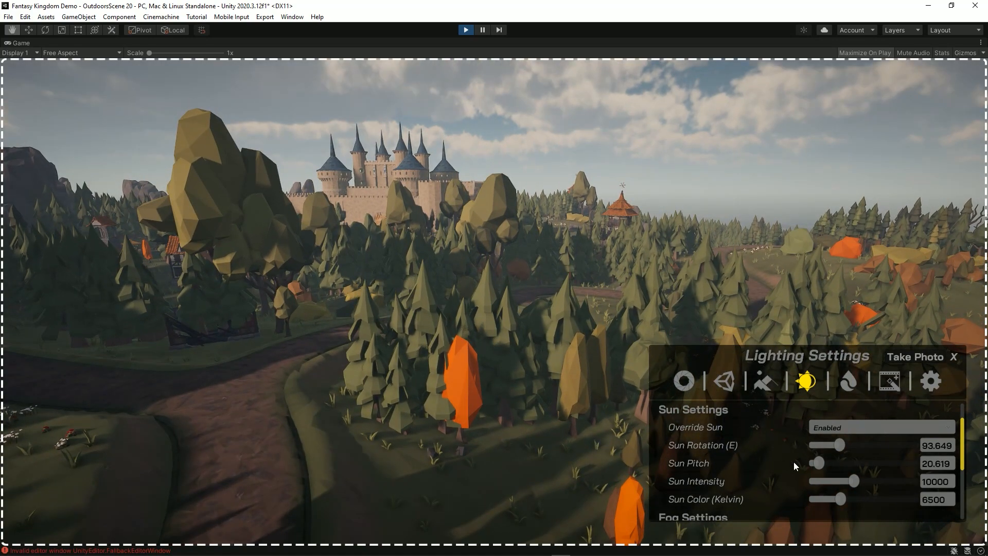
# Step: Set the Sun Color to about 4990 Kelvin and the Sun Intensity to about 139530 in the lighting settings
pyautogui.scroll(-1, 803, 484)
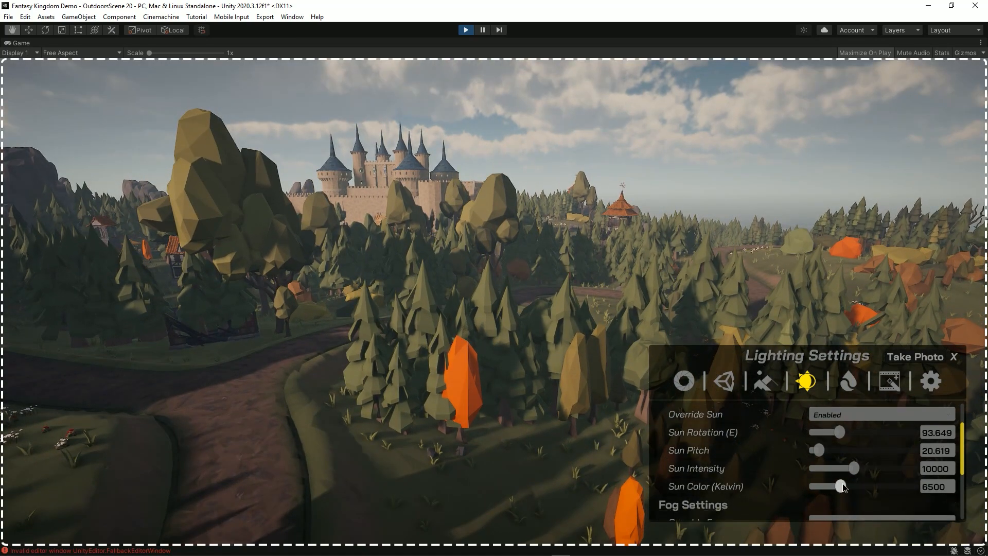
pyautogui.moveTo(842, 484); pyautogui.dragTo(873, 474)
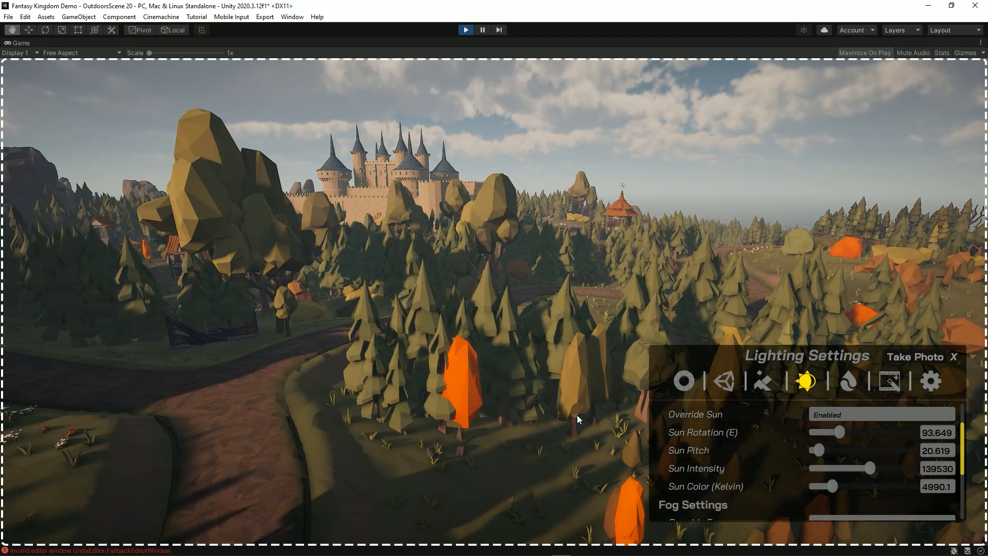
pyautogui.scroll(-2, 921, 447)
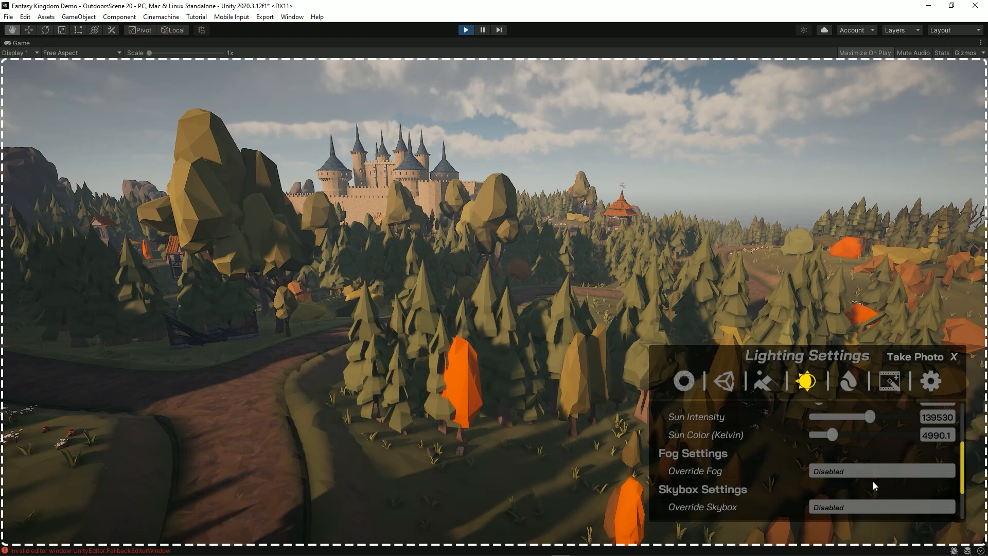
pyautogui.scroll(-2, 849, 479)
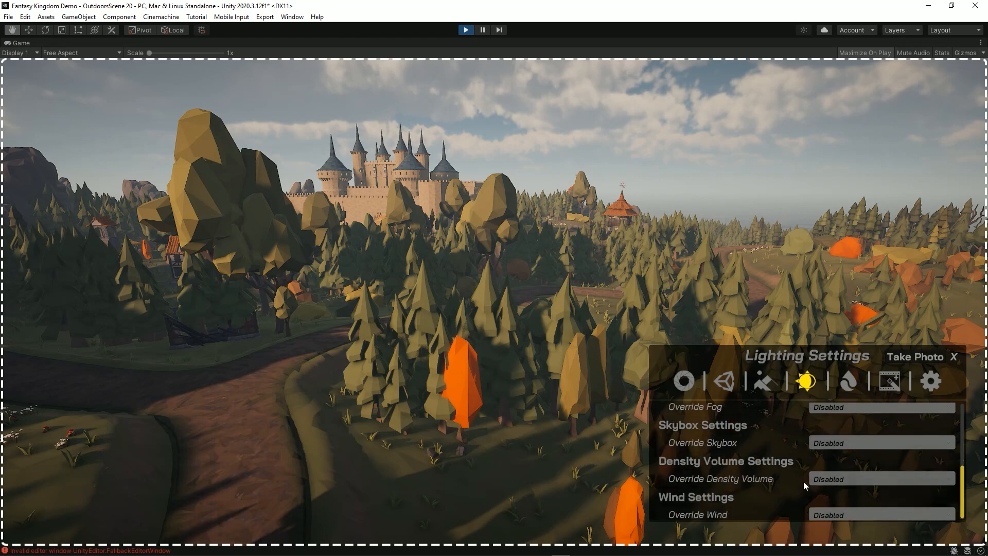
pyautogui.scroll(5, 825, 480)
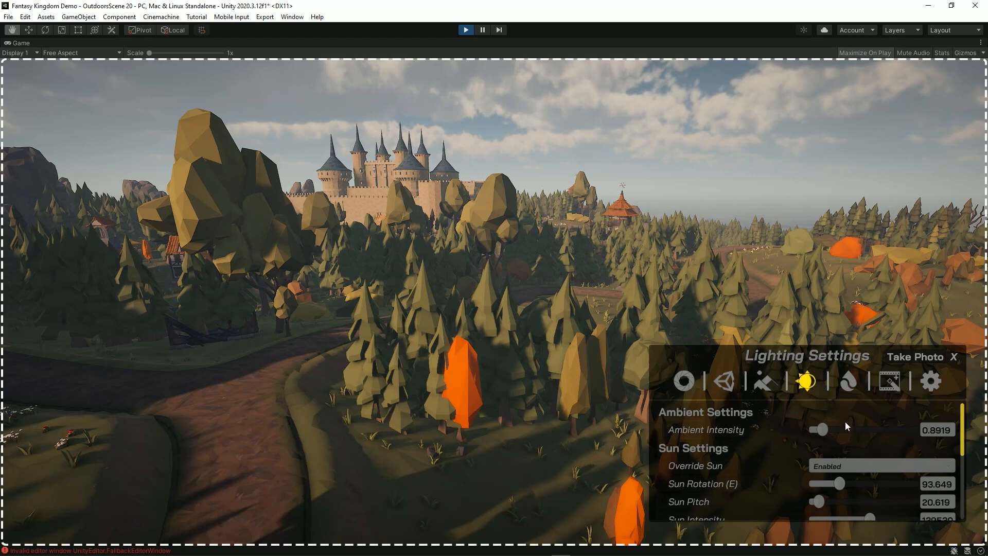
# Step: Enable Depth Of Field in the Post FX settings and set its High Quality option to High
pyautogui.click(892, 382)
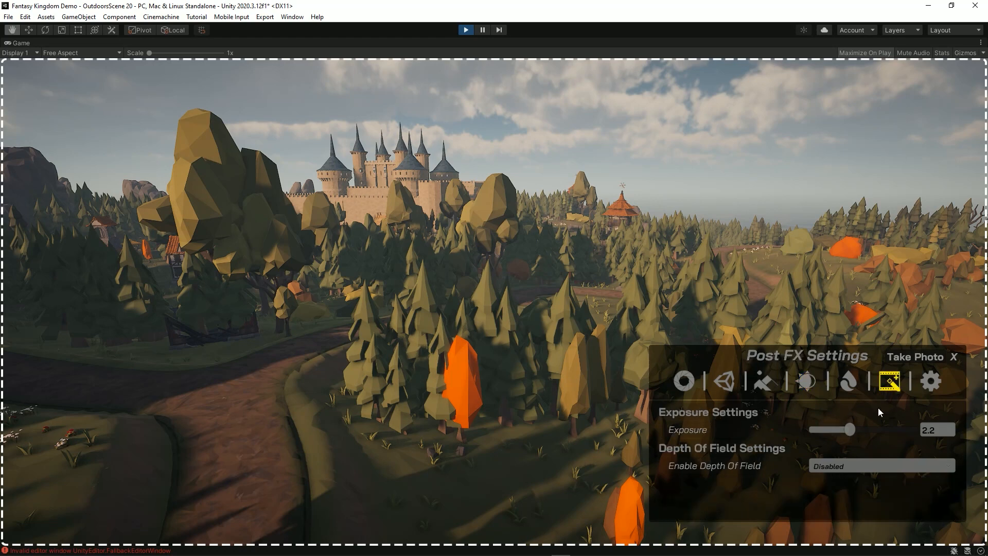
pyautogui.click(875, 467)
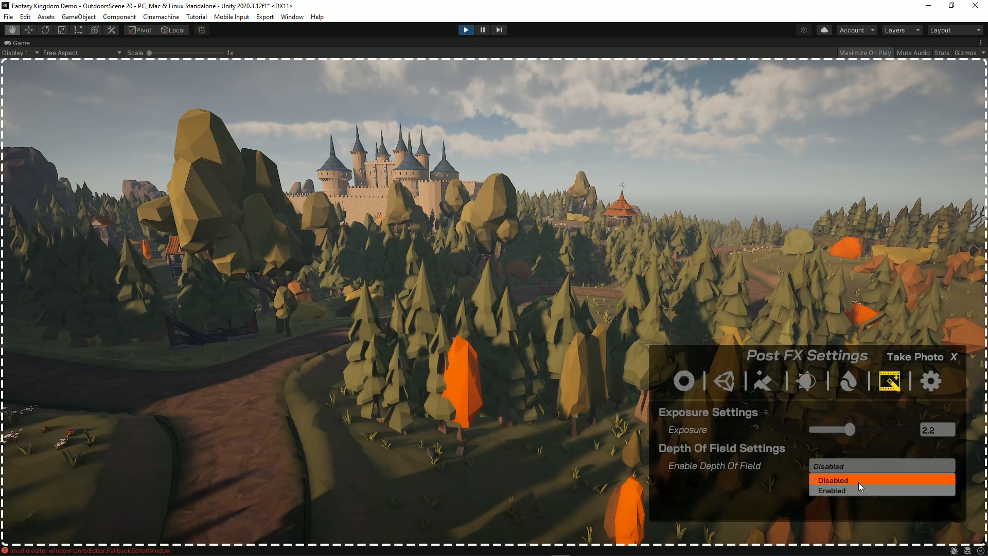
pyautogui.click(845, 492)
pyautogui.scroll(-1, 751, 468)
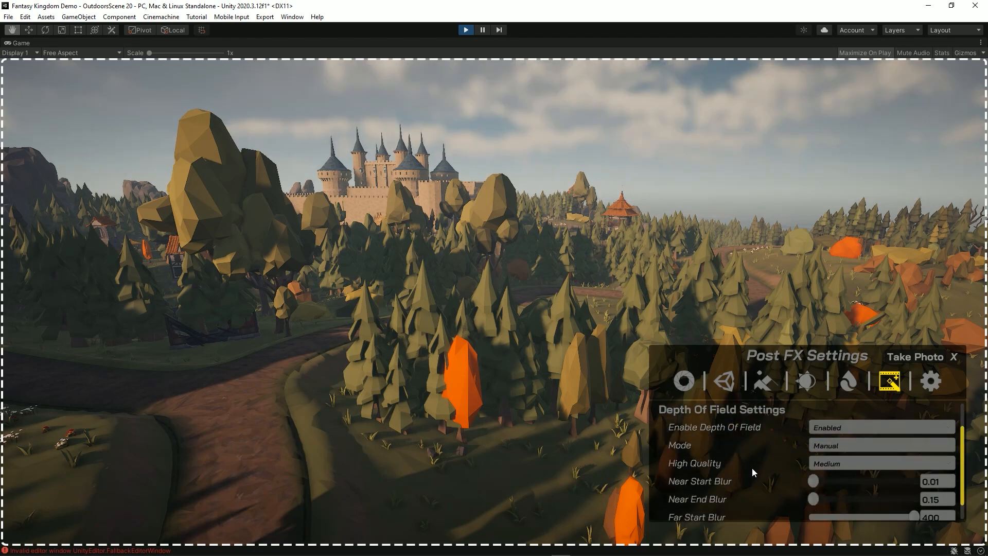
pyautogui.moveTo(770, 461)
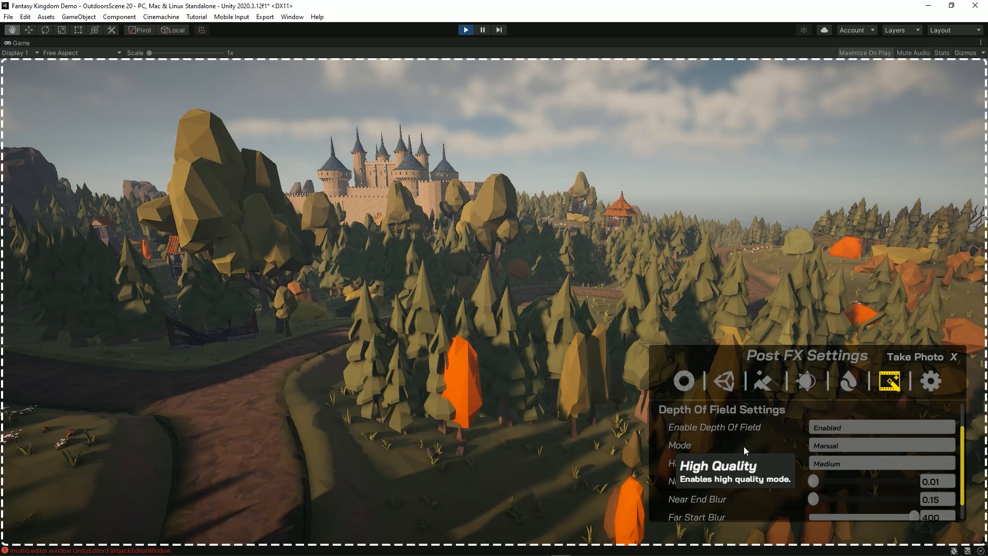
pyautogui.click(843, 464)
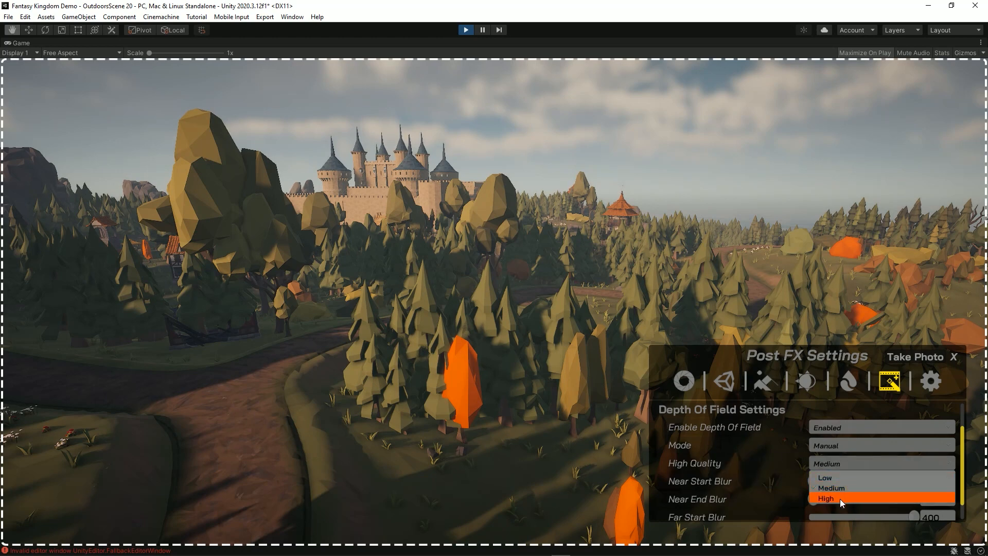
pyautogui.click(840, 499)
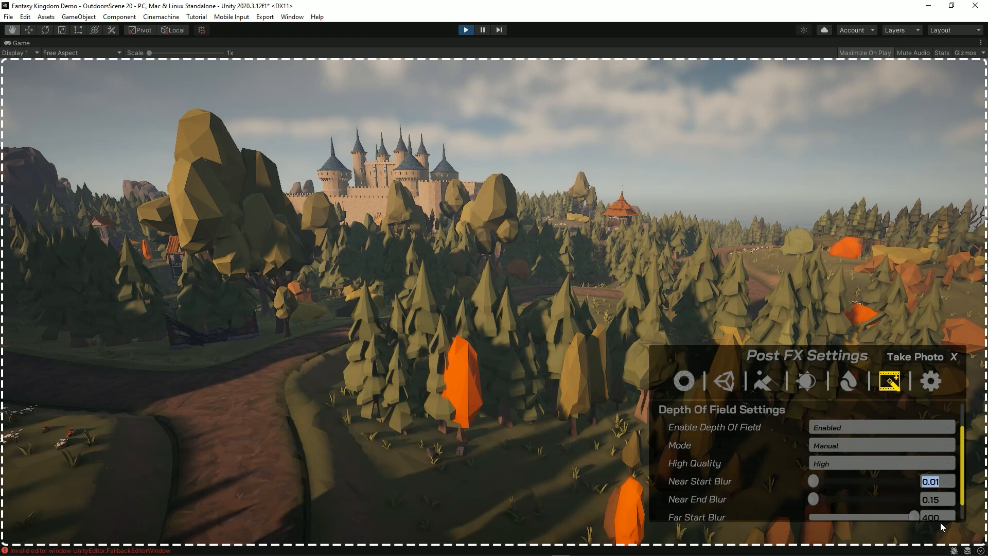
# Step: Set the Near Start Blur to 4, Near End Blur to 9 and Far Start Blur to about 91.9, and reduce the Far End Blur
pyautogui.write('4')
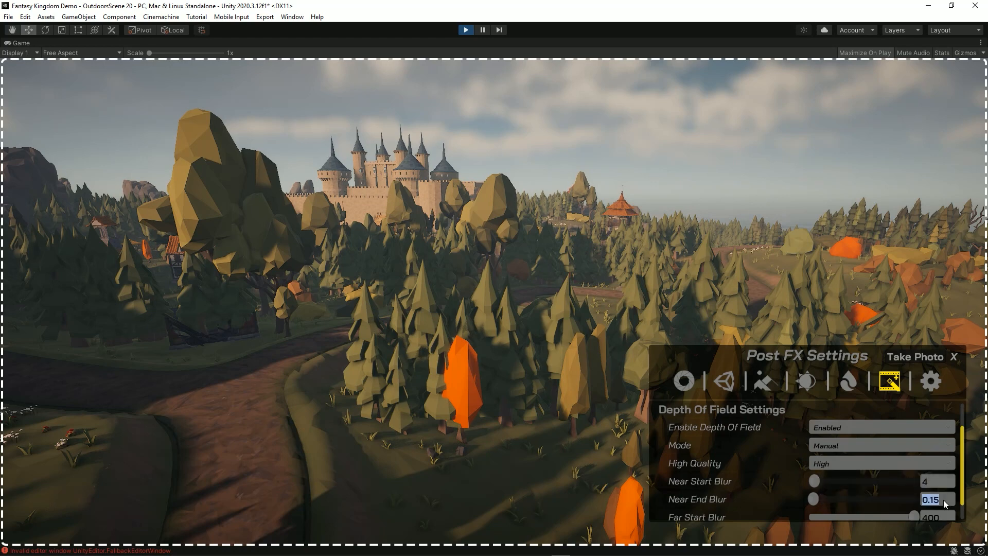
pyautogui.write('9')
pyautogui.scroll(-2, 899, 488)
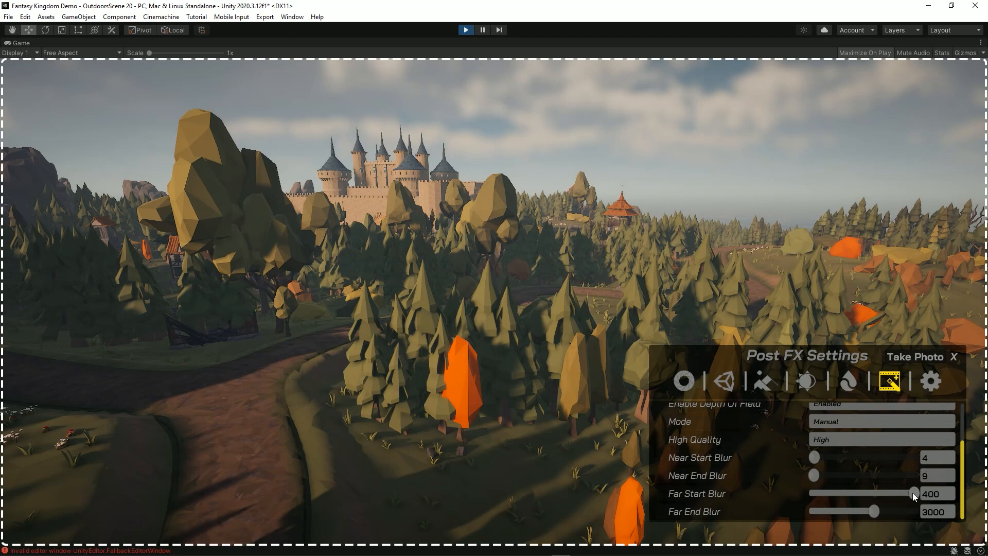
pyautogui.moveTo(912, 492); pyautogui.dragTo(835, 492)
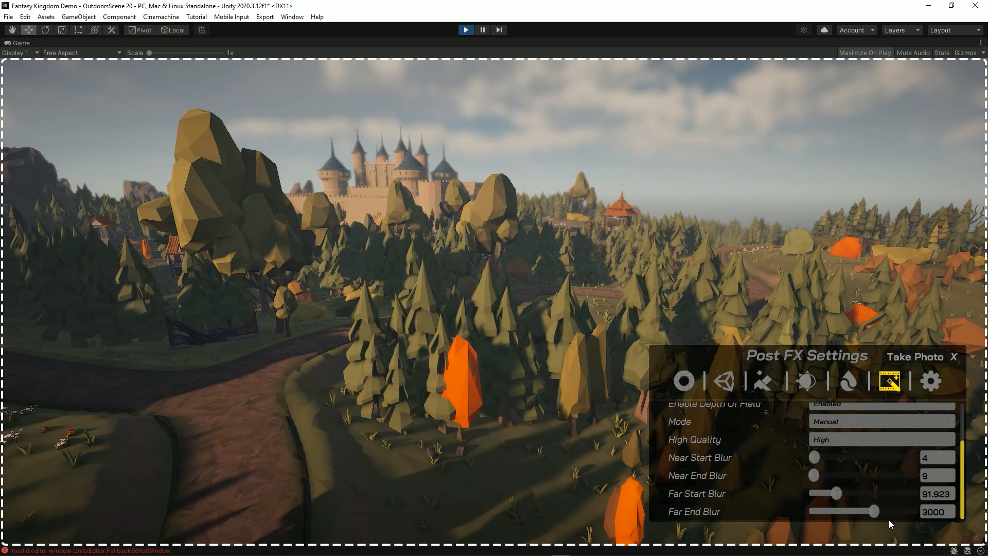
pyautogui.moveTo(875, 511); pyautogui.dragTo(851, 513)
# Step: Close photo mode and fly the camera to the road leading up to the castle gate
pyautogui.click(933, 380)
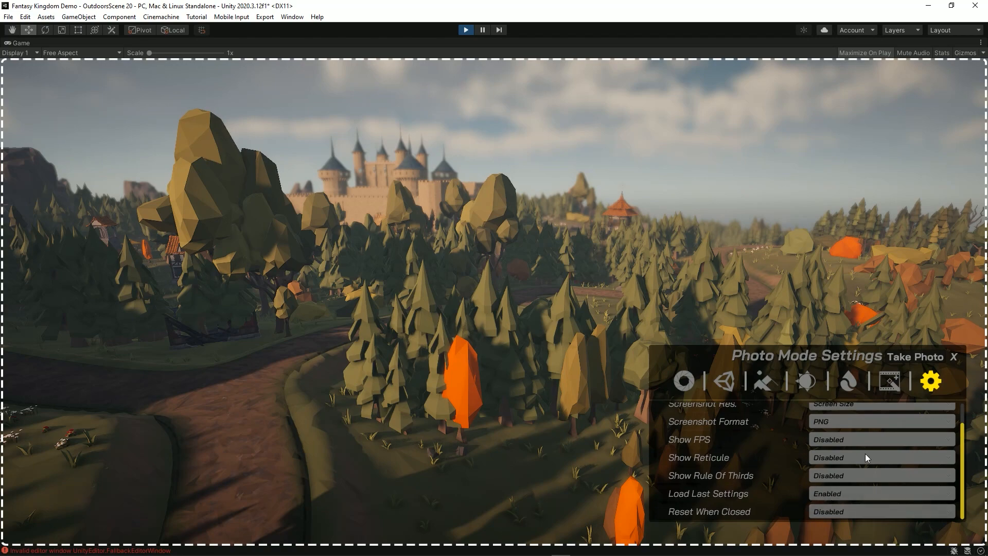
pyautogui.click(955, 357)
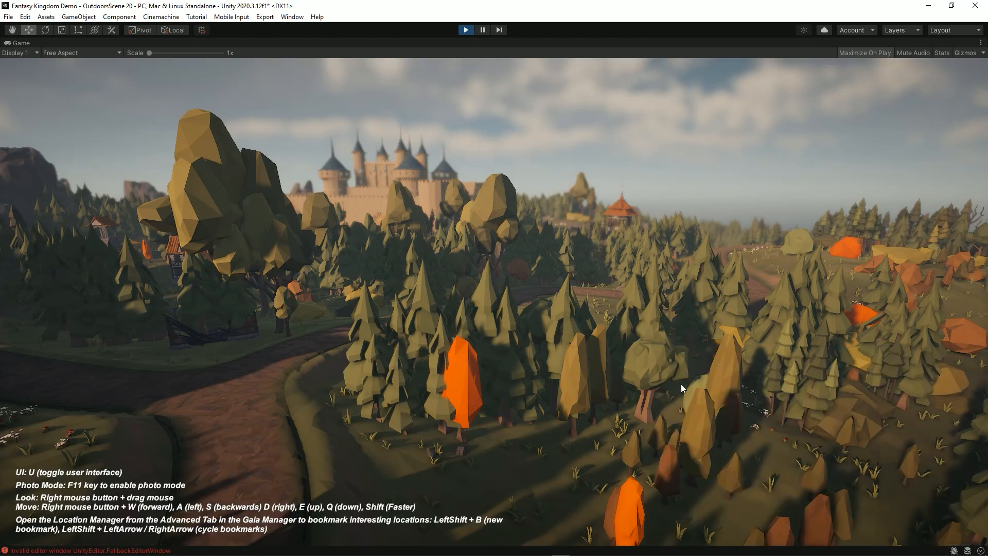
pyautogui.moveTo(681, 384); pyautogui.dragTo(576, 410, button='right')
pyautogui.press('w')
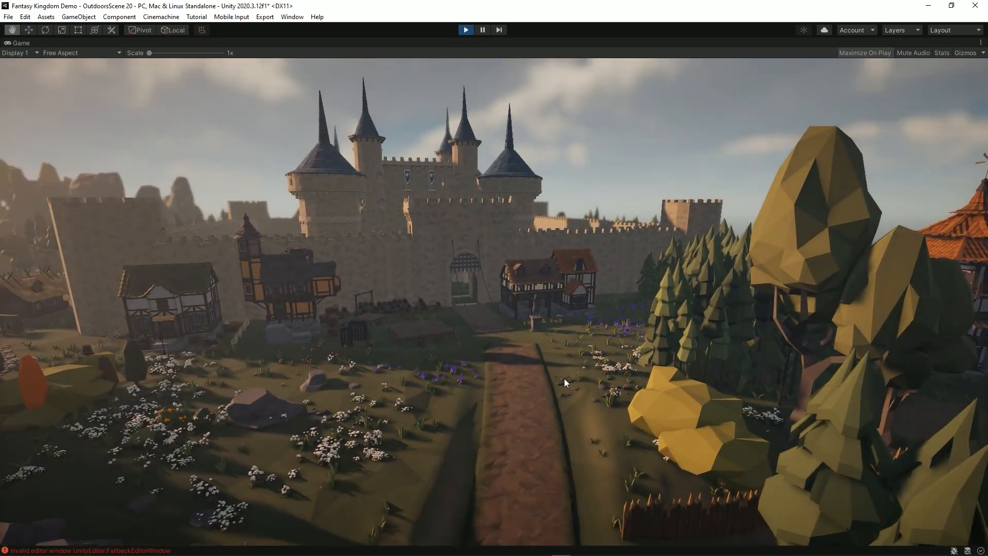